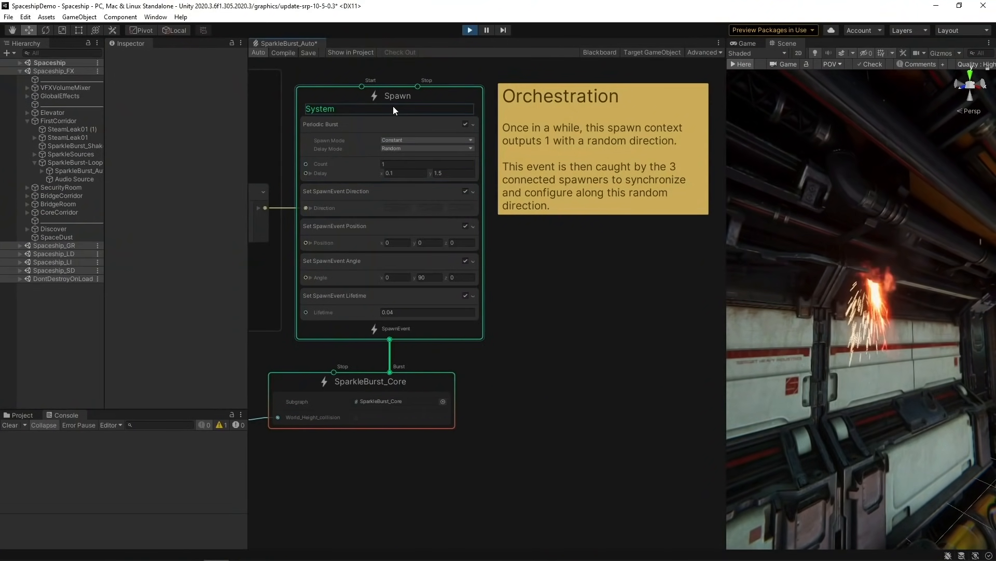
Inspect the Spawn context's Periodic Burst block, the SparkleBurst_Core subgraph and the output event components of the SparkleBurst_Auto object
left_click(364, 126)
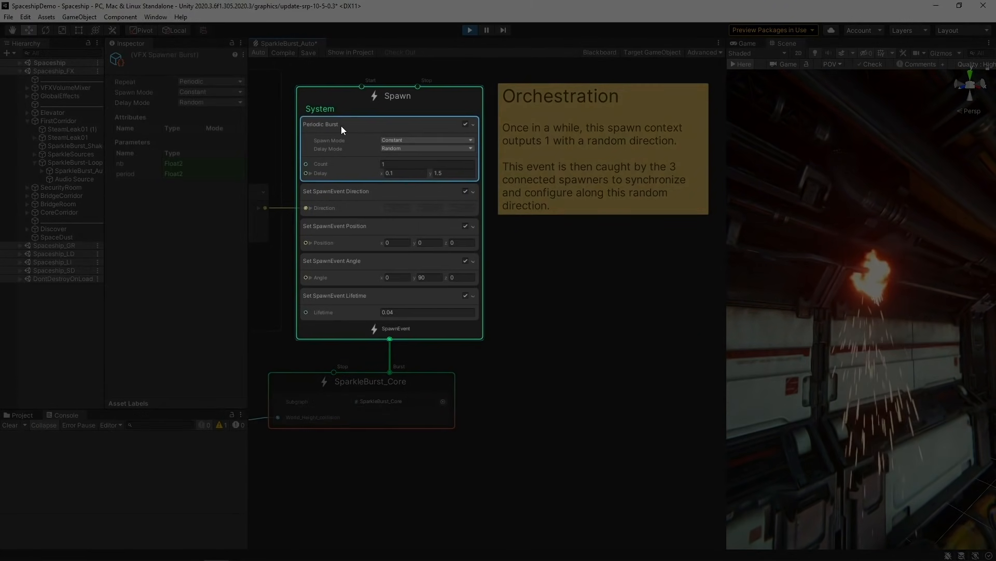
left_click(407, 175)
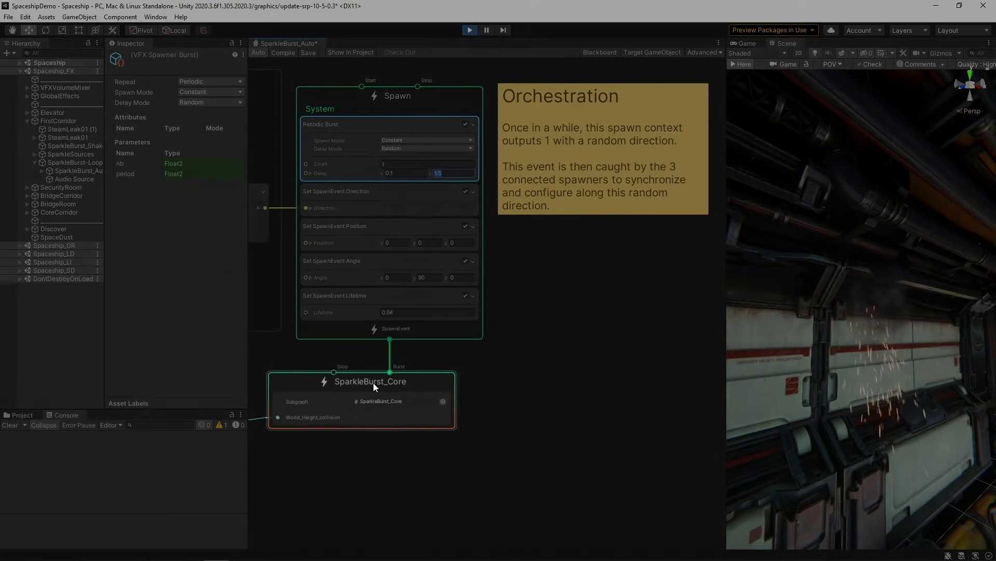
left_click(373, 382)
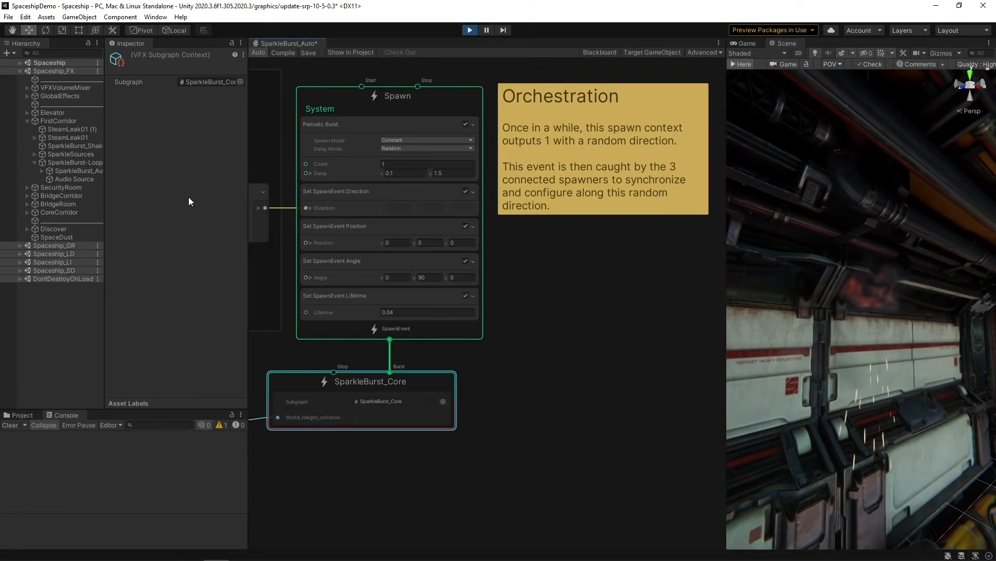
left_click(91, 169)
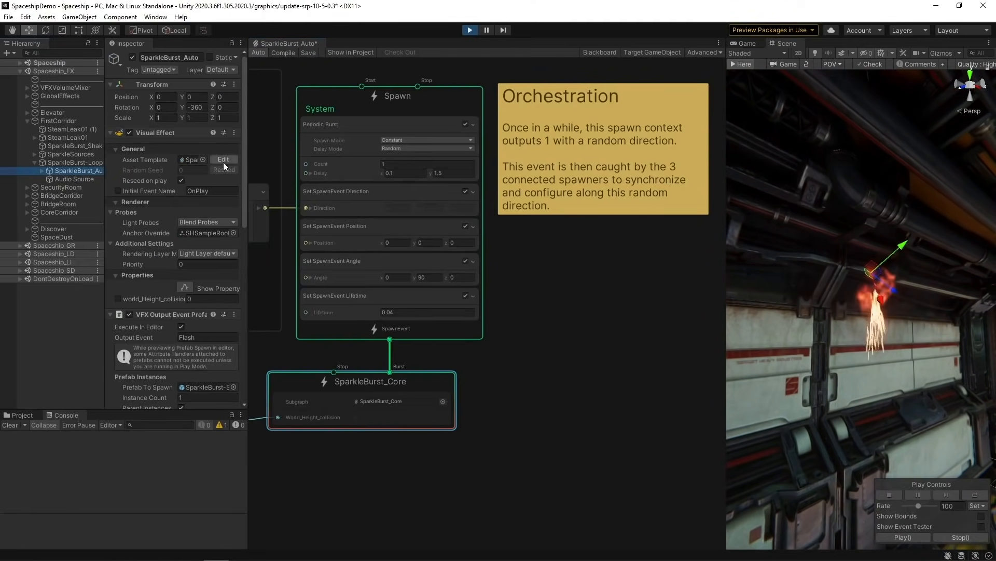
left_click_drag(245, 166, 229, 287)
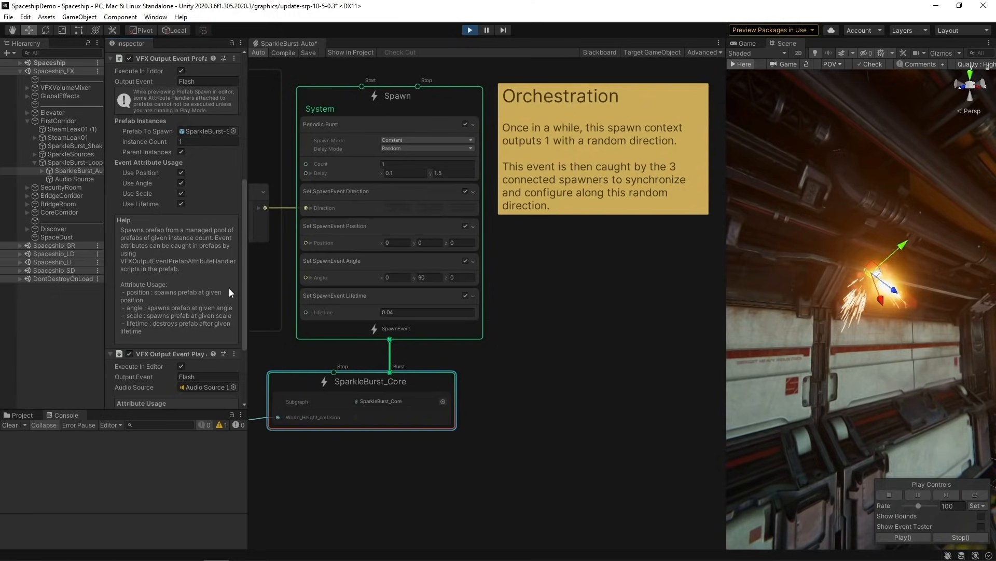
Branch a new Output Event context off the Spawn context's SpawnEvent output, place it beside SparkleBurst_Core and set its event name to Flash
left_click(434, 347)
key("space")
type("output eve")
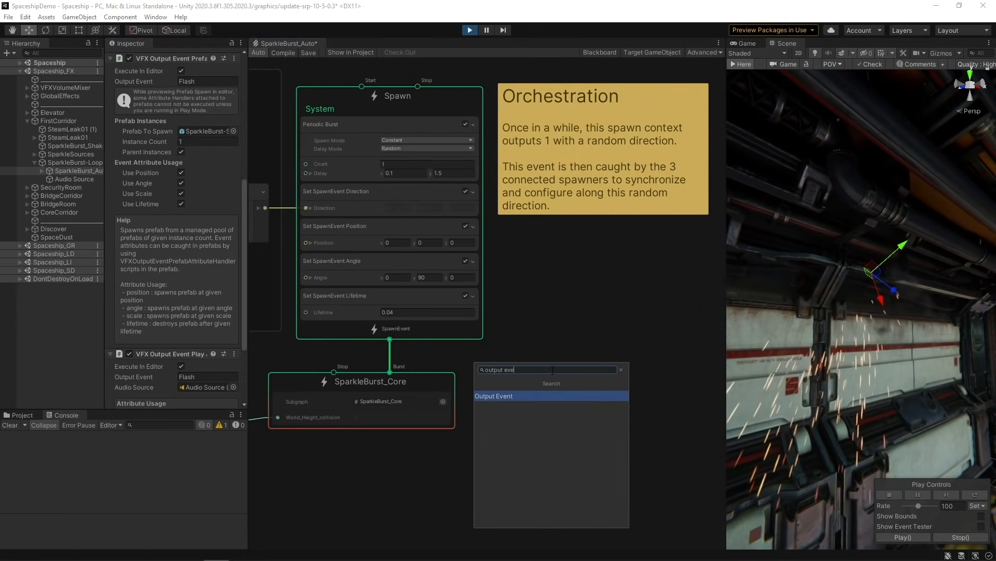
key("Return")
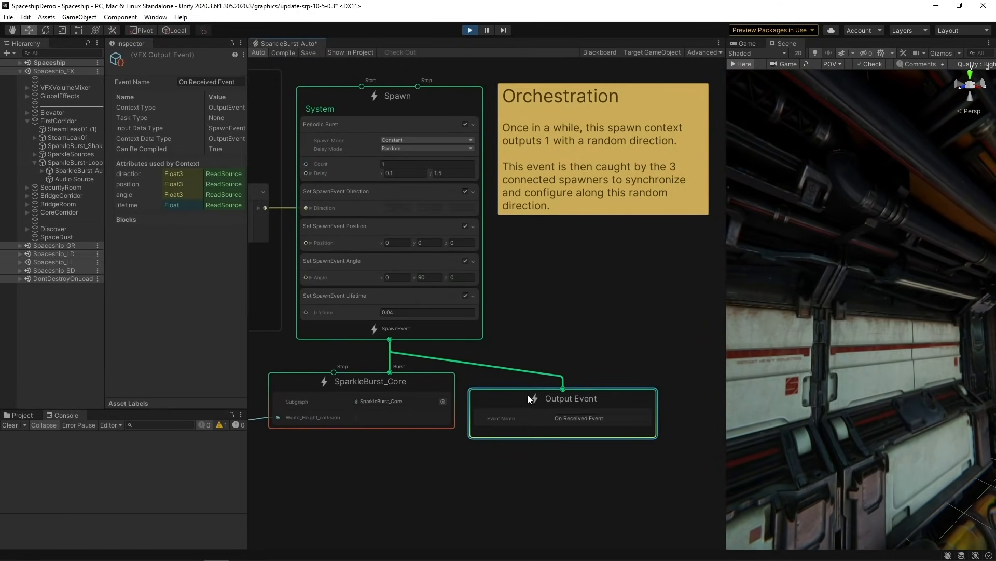
left_click_drag(528, 395, 538, 379)
left_click(600, 401)
type("Flash")
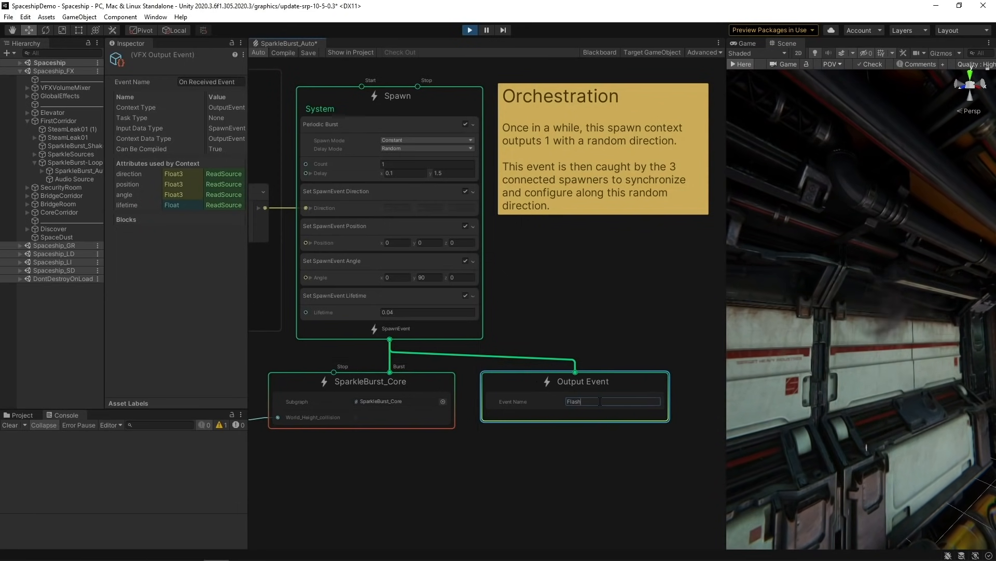
left_click(640, 328)
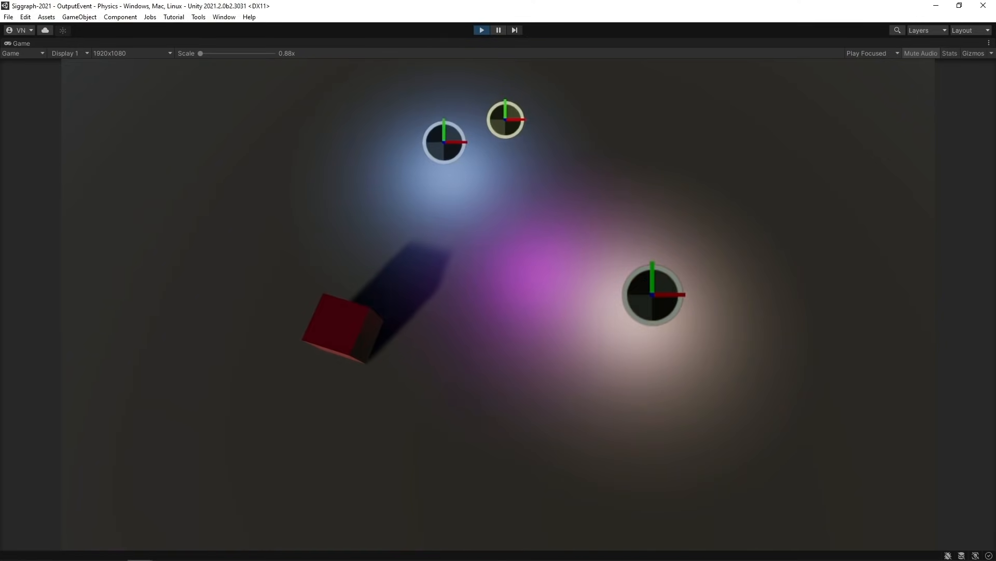
key("ctrl+p")
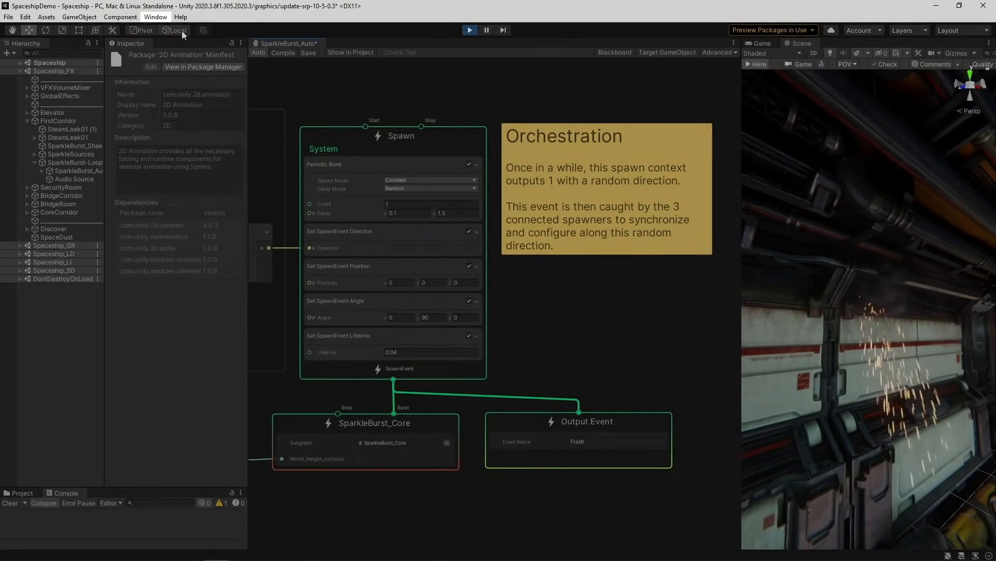
Open the Package Manager and select a package from its list
left_click(155, 18)
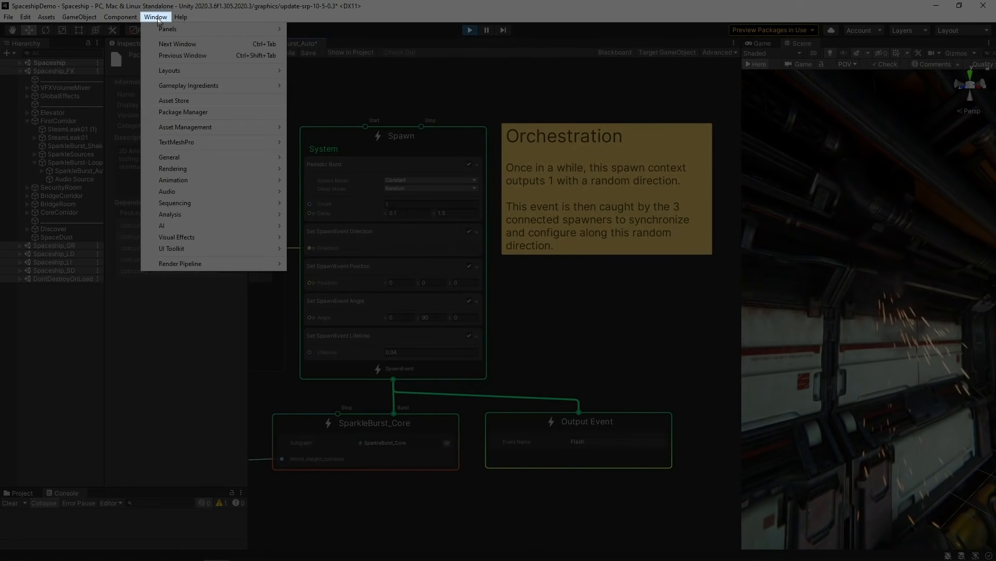
left_click(183, 112)
left_click_drag(416, 157, 384, 281)
left_click(291, 244)
left_click(438, 249)
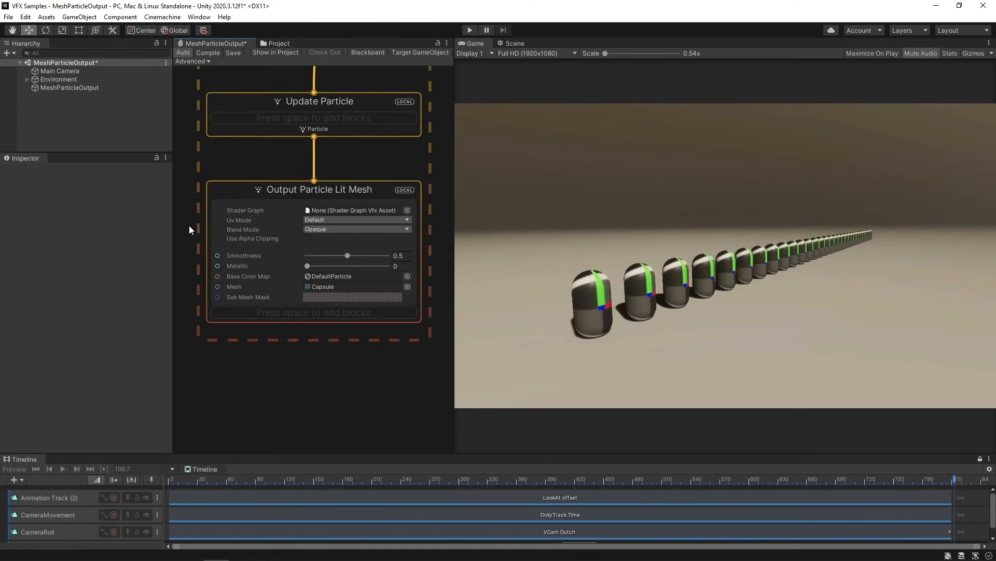
Set the Output Particle Lit Mesh context's mesh count to 4 and assign Cylinder, Cube and Quad to Mesh 1, Mesh 2 and Mesh 3
left_click(229, 188)
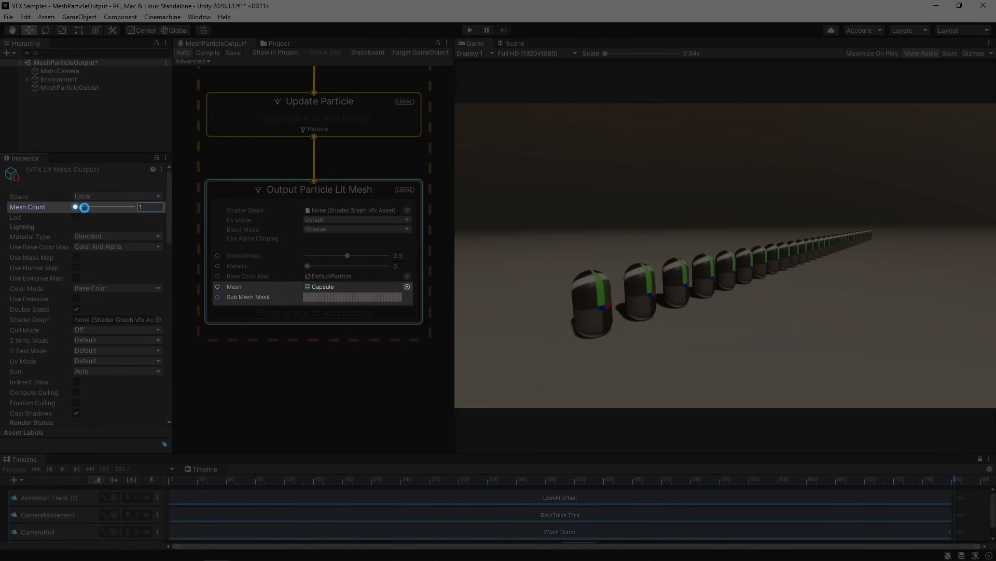
left_click_drag(84, 207, 134, 206)
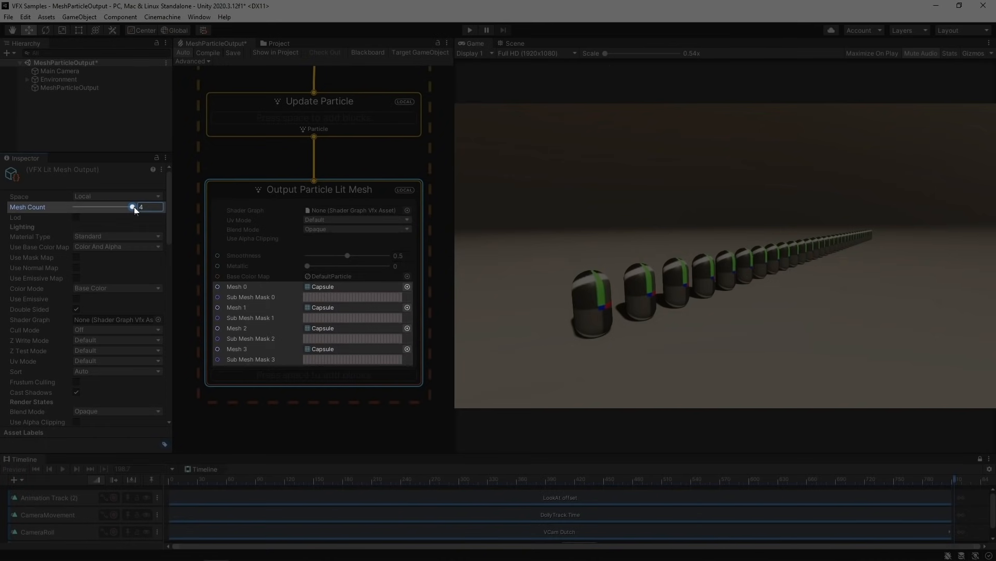
left_click(407, 308)
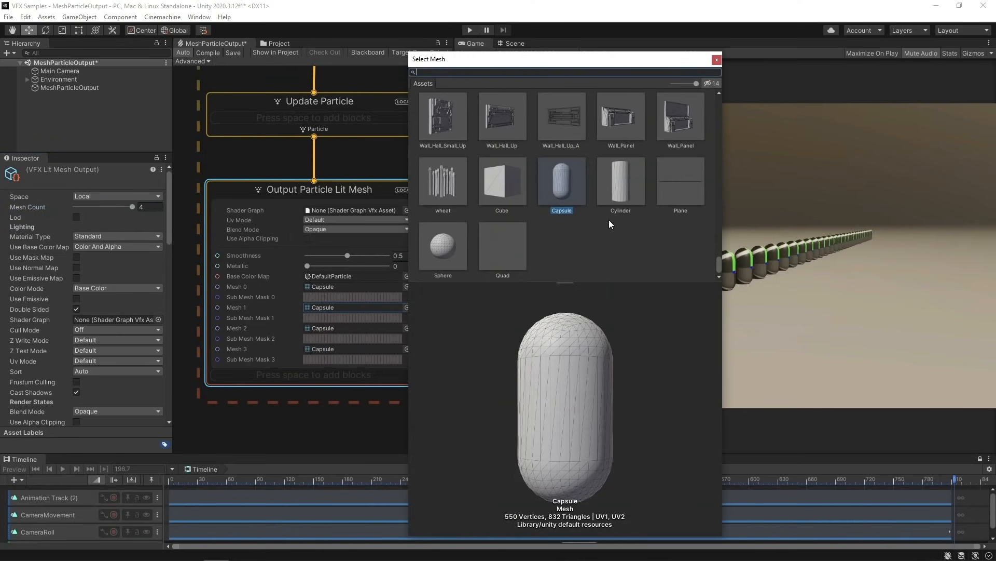
double_click(613, 192)
left_click(408, 327)
left_click(498, 196)
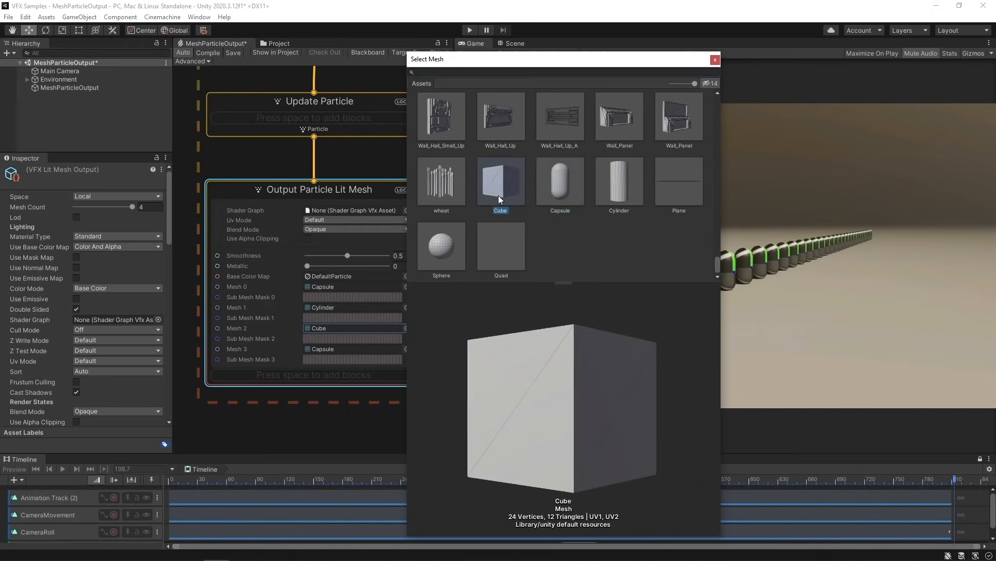
double_click(498, 195)
left_click(408, 348)
double_click(494, 248)
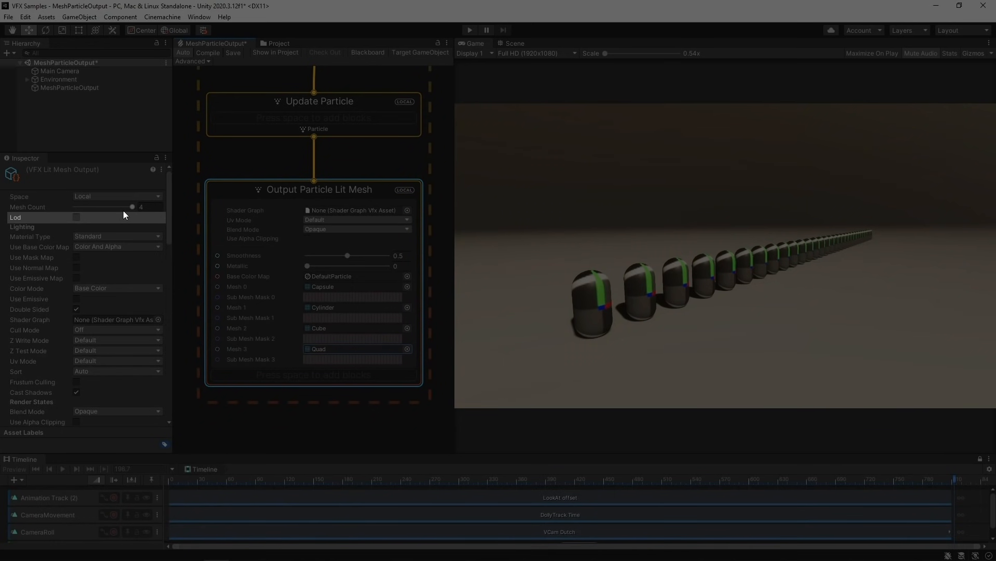
Enable Lod on the mesh output and set the Lod Values to 16.2, 10.35 and 7.78 and the Radius Scale to 0.95
left_click(75, 217)
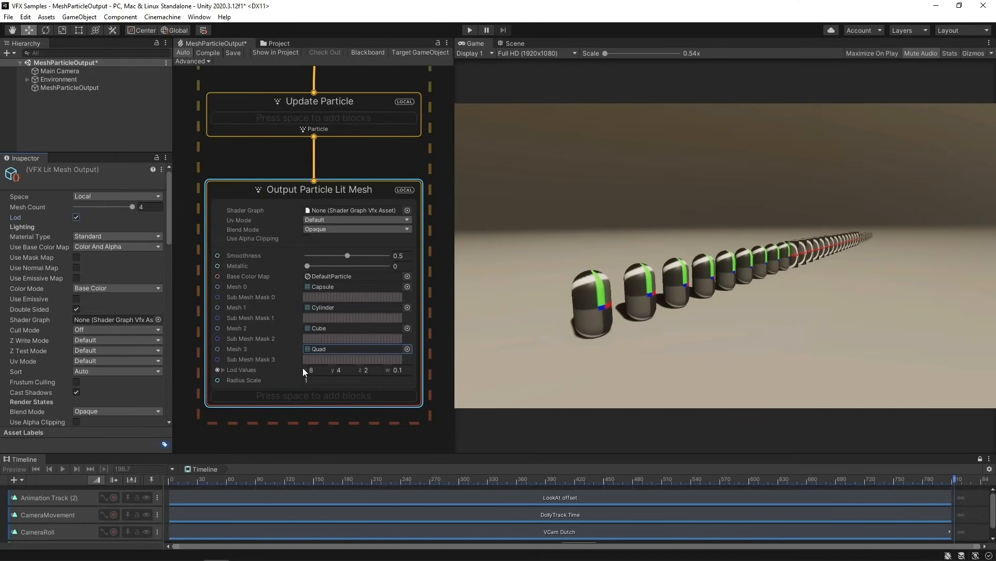
left_click_drag(304, 369, 431, 373)
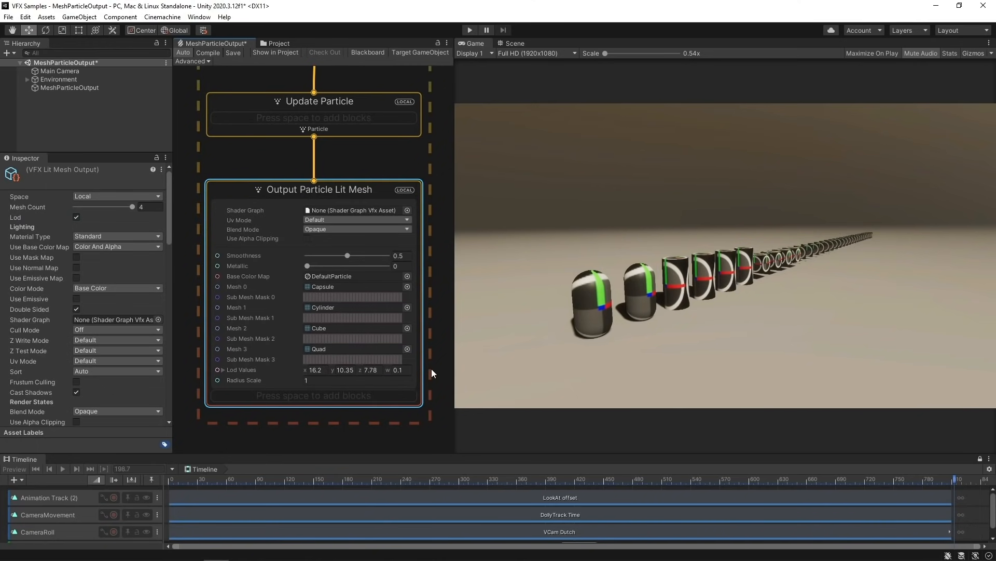
left_click_drag(242, 376, 243, 381)
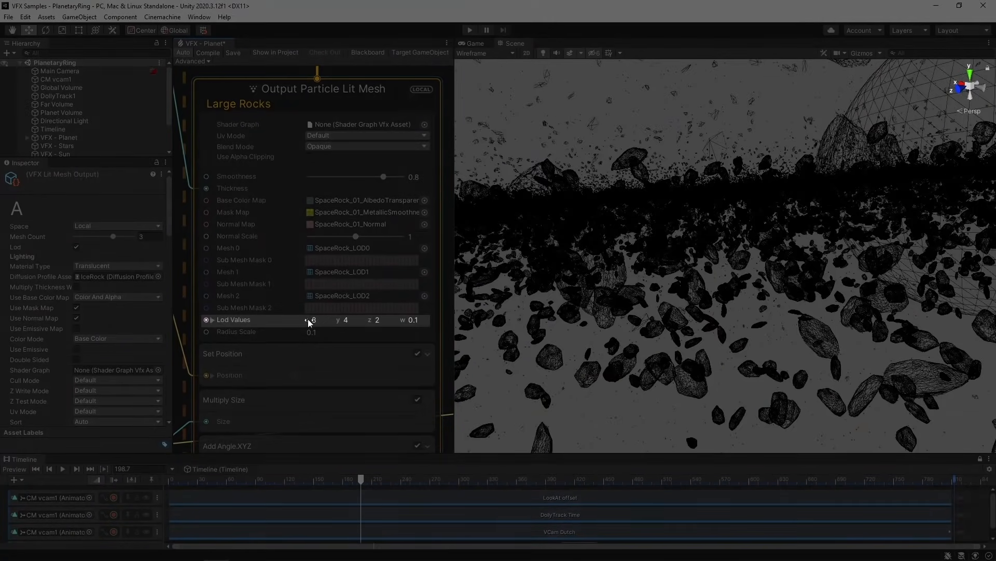
Set the X component of Lod Values to 10 on the PlanetaryRing scene's Large Rocks output
mouse_move(307, 319)
left_mouse_down()
mouse_move(363, 317)
mouse_move(577, 363)
mouse_move(377, 346)
mouse_move(296, 327)
left_mouse_up()
left_click(328, 319)
type("10")
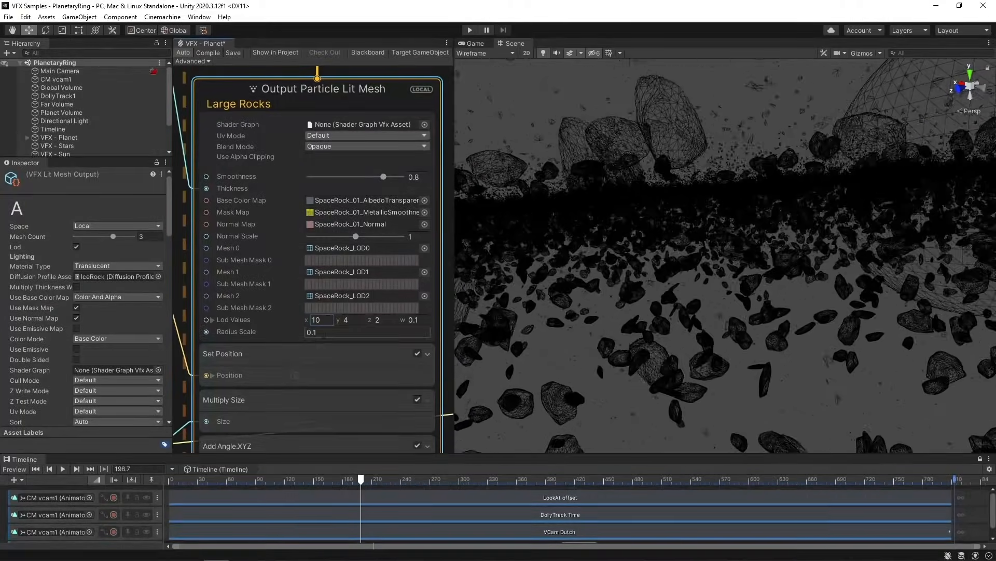
Try a Radius Scale of 0.3 on the Large Rocks output and set it back to 0.1
left_click(324, 334)
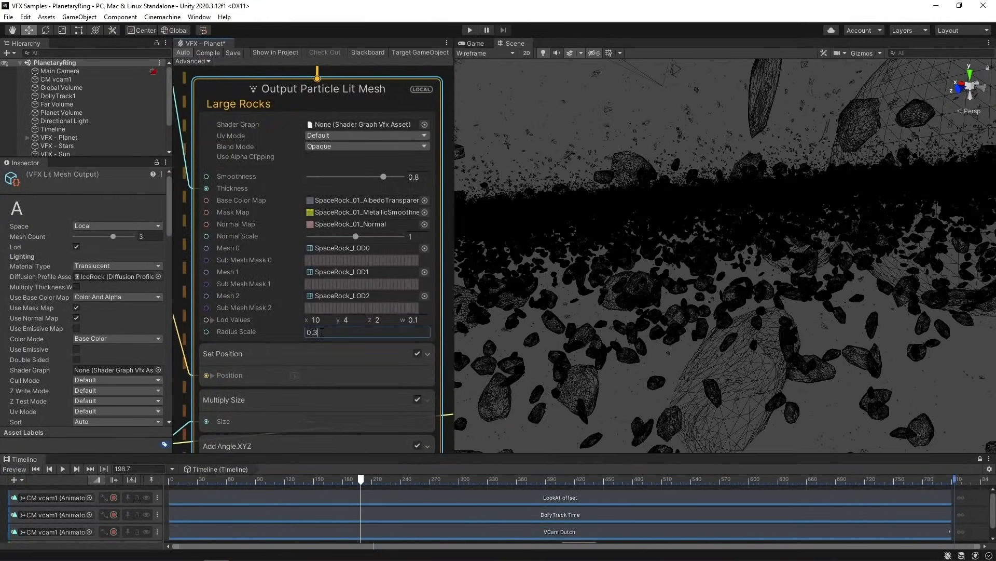
key("BackSpace")
type("3")
key("Return")
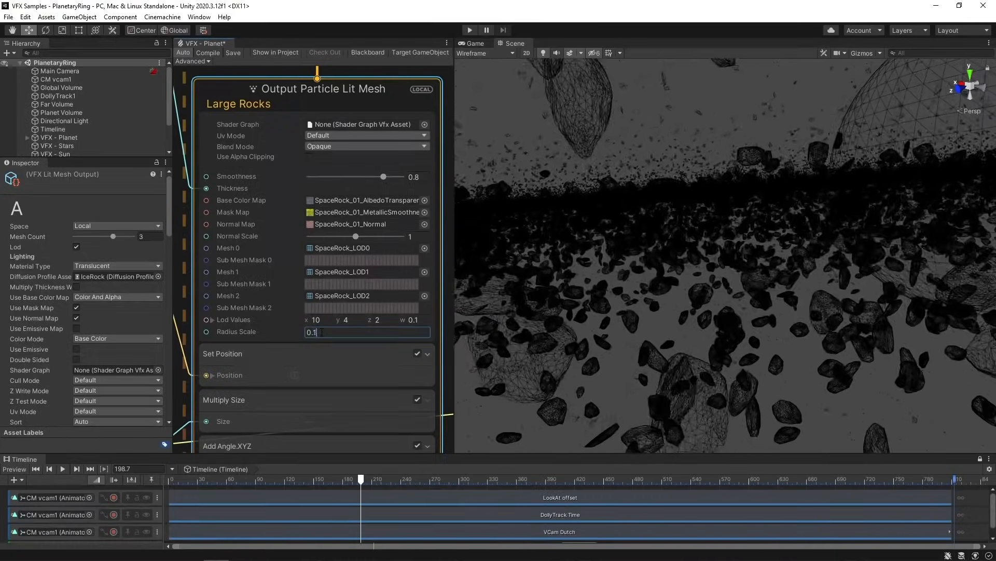
type("1")
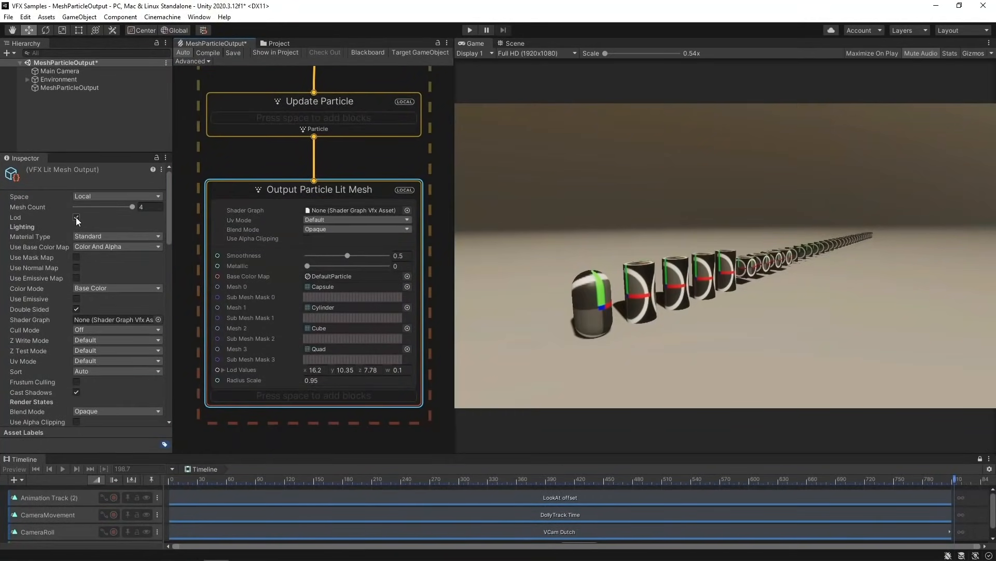
Disable Lod on the MeshParticleOutput graph's mesh output and add a Set Mesh Index Random (Uniform) block with its upper bound B set to 4
left_click(77, 218)
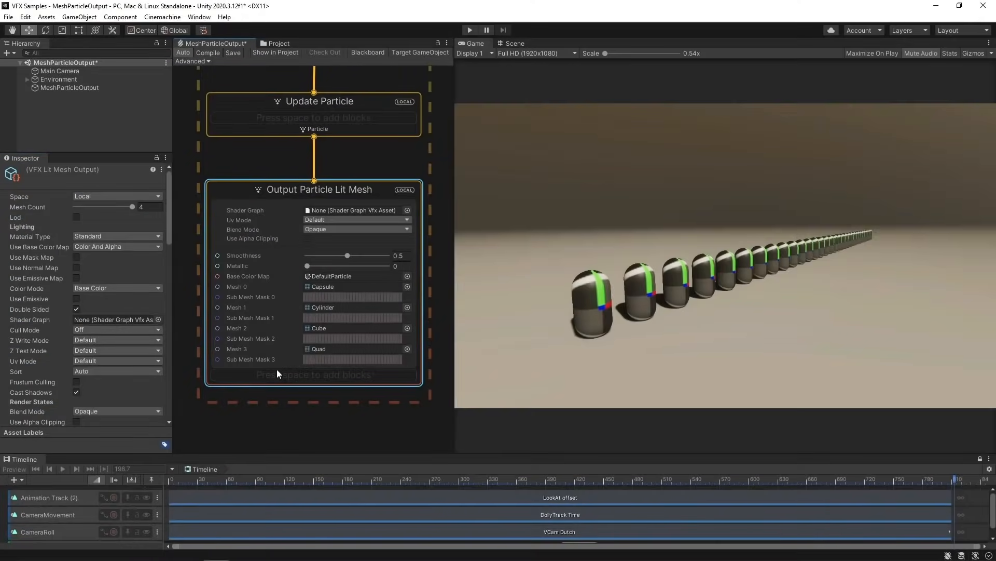
key("space")
type("set random mesh in")
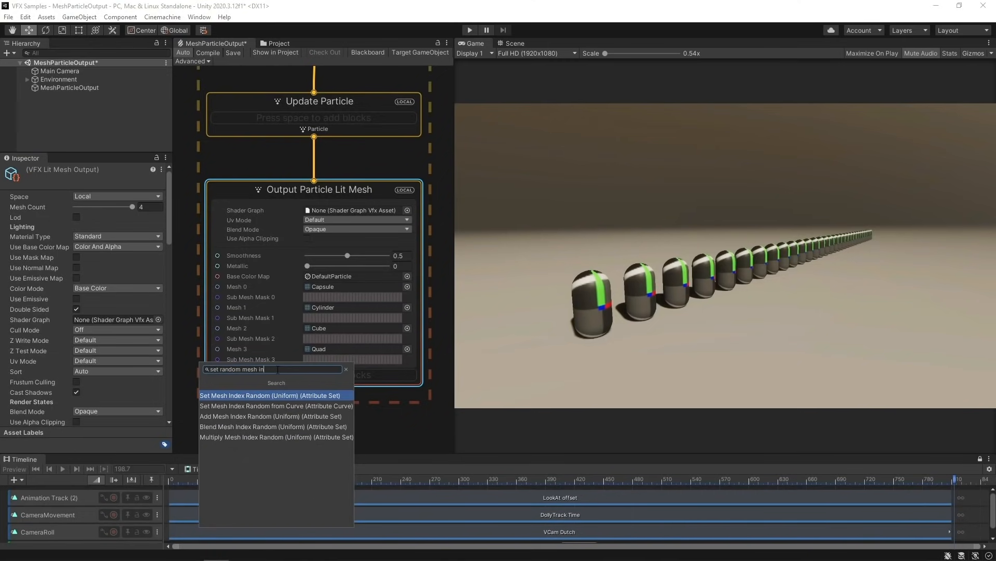
key("Return")
left_click(325, 408)
type("4")
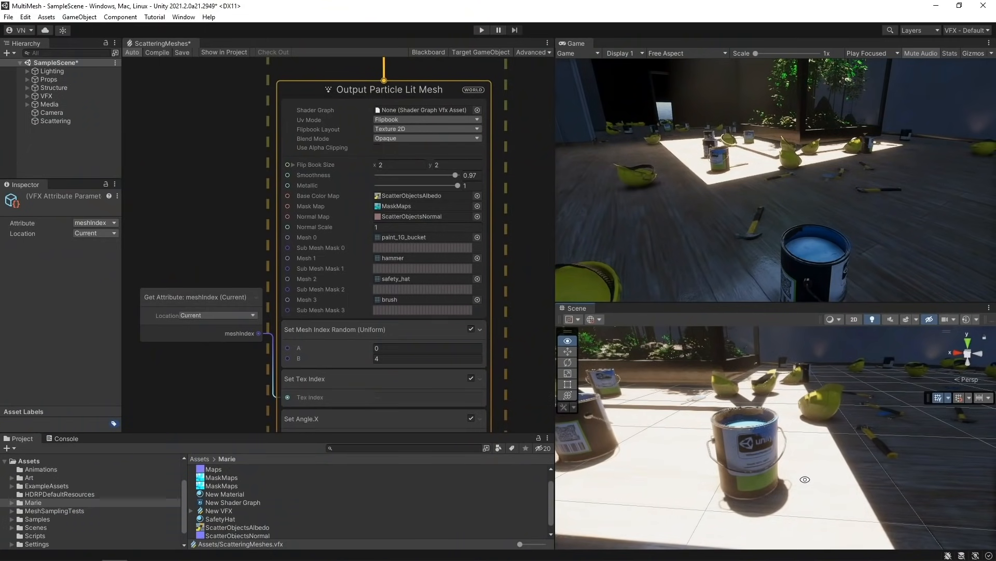
Examine the scattered meshes from another angle in the scene and inspect the ScatterObjectsAlbedo texture
mouse_move(805, 479)
left_mouse_down("alt")
mouse_move(839, 479)
mouse_move(792, 497)
mouse_move(763, 473)
mouse_move(779, 481)
left_mouse_up("alt")
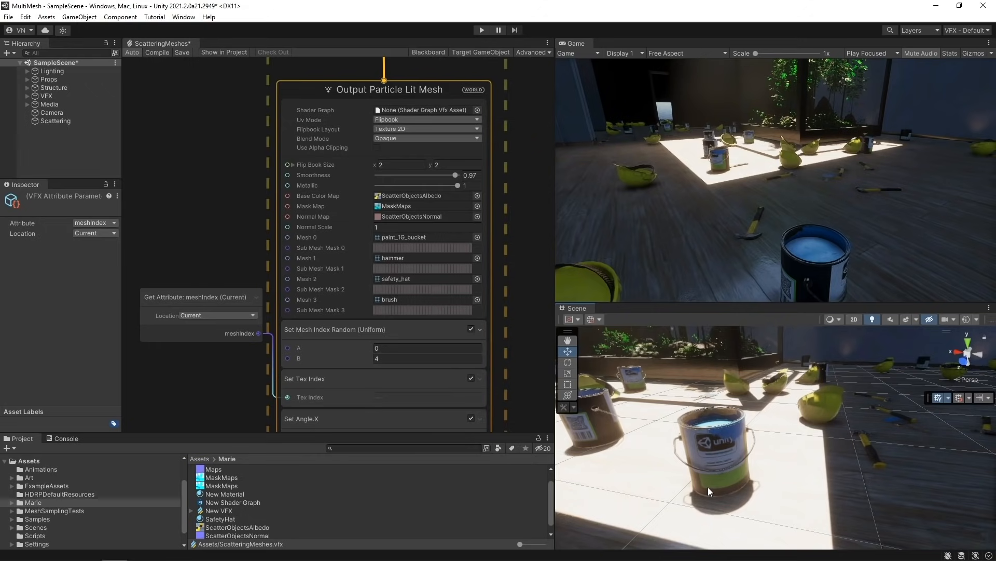
left_click(251, 527)
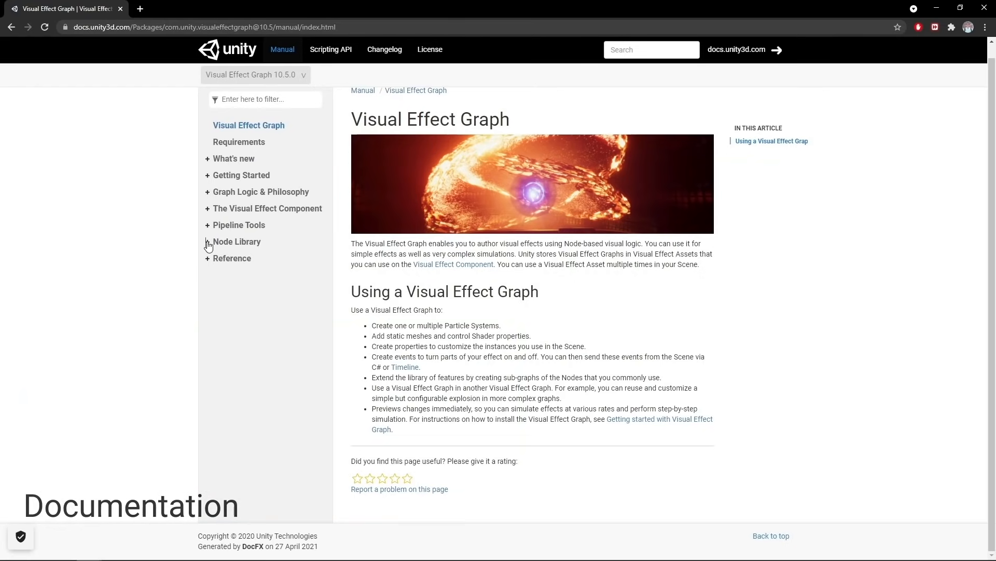
Expand the Node Library section of the online Visual Effect Graph manual and browse its entries
left_click(208, 241)
left_click_drag(327, 153, 330, 210)
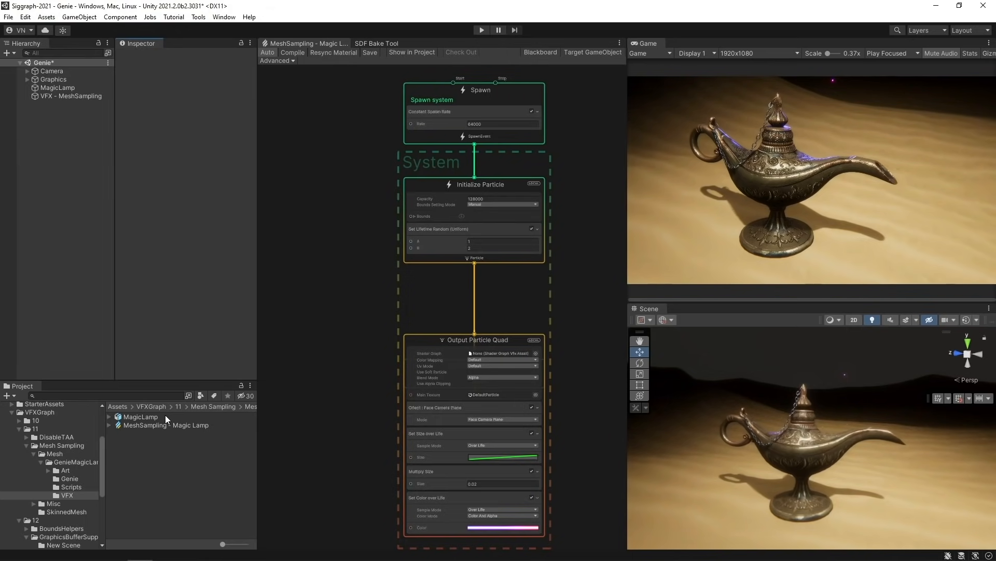
Enable Read/Write in the MagicLamp model's import settings and apply the change
left_click(166, 417)
left_click(165, 415)
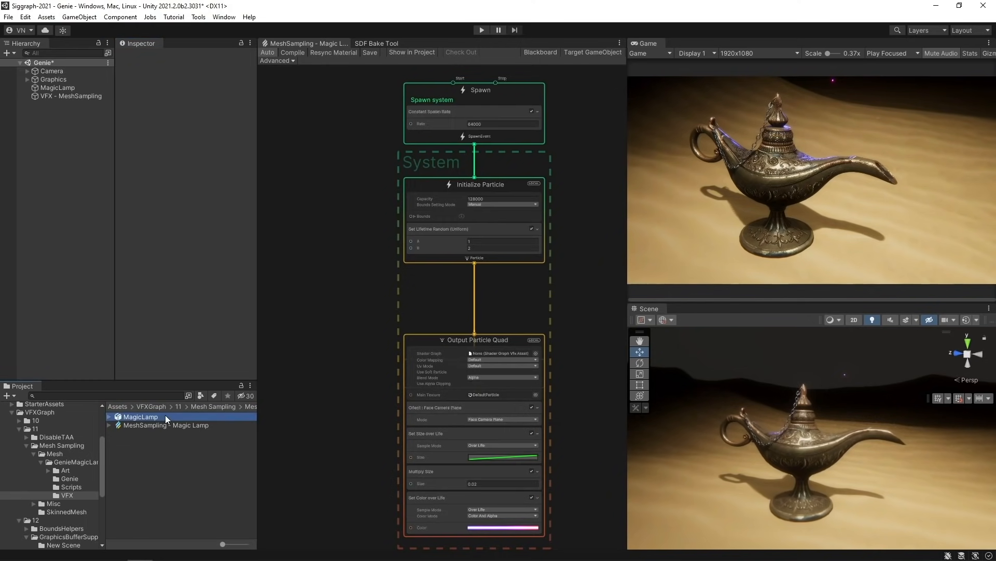
left_click(192, 231)
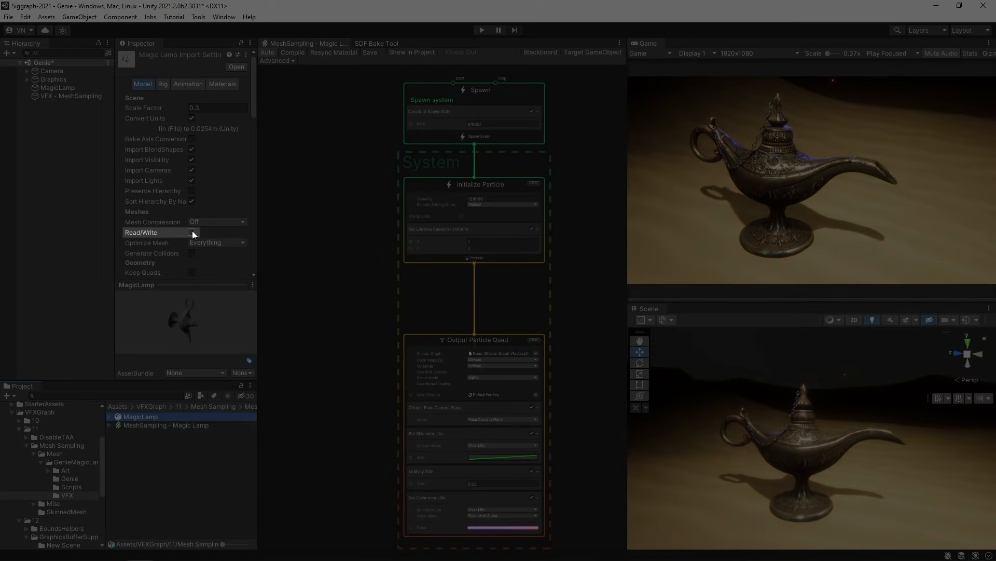
scroll(253, 109, "down", 8)
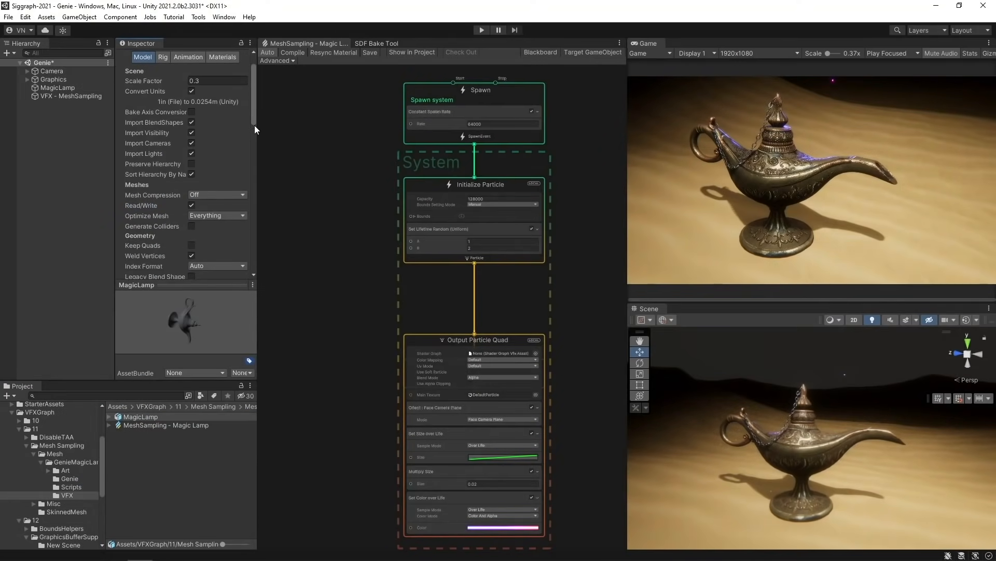
left_click(238, 200)
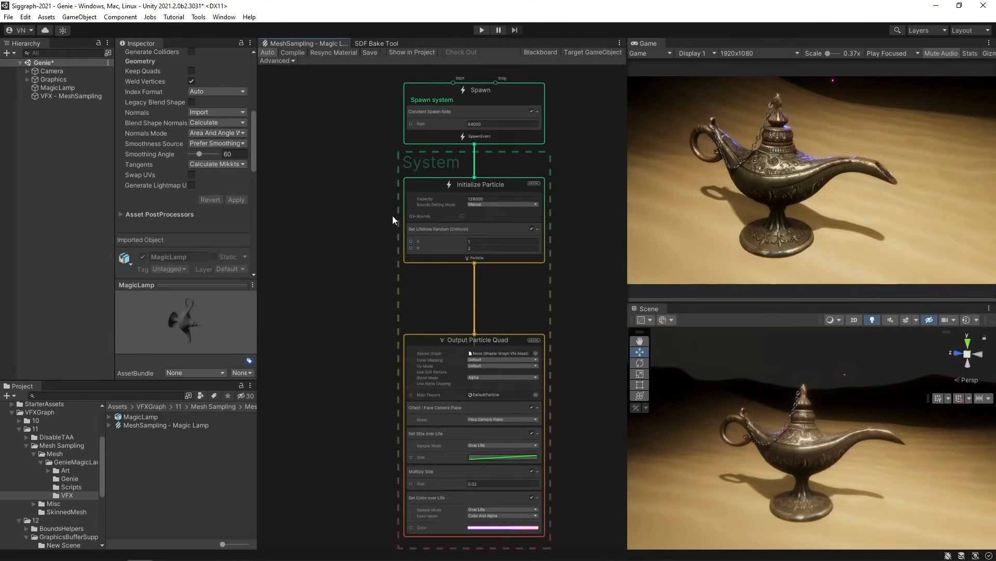
Add a Position (Mesh) block to the Initialize Particle context and assign MagicLampWithChain as its mesh
right_click(440, 229)
left_click(469, 247)
type("position mesh")
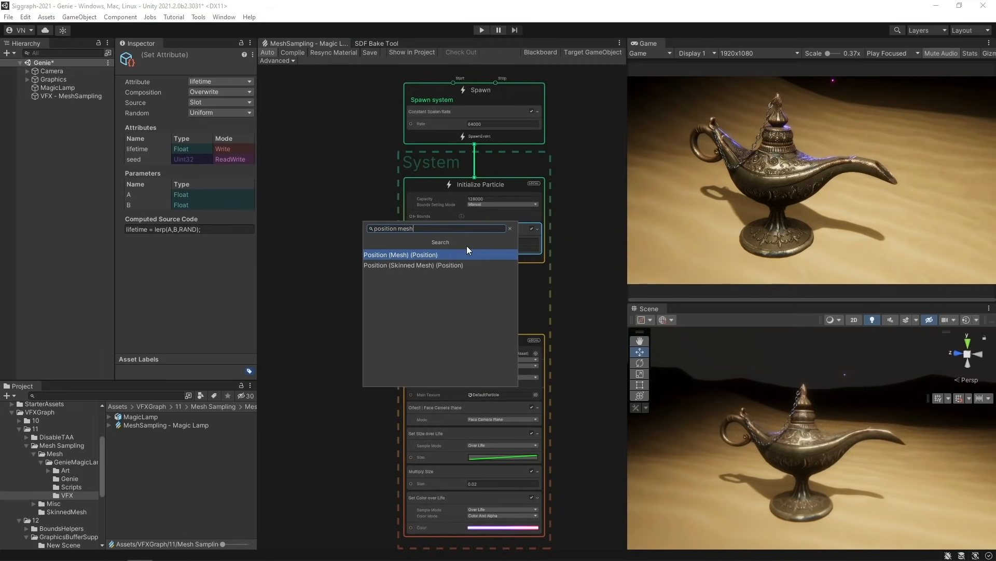
key("Return")
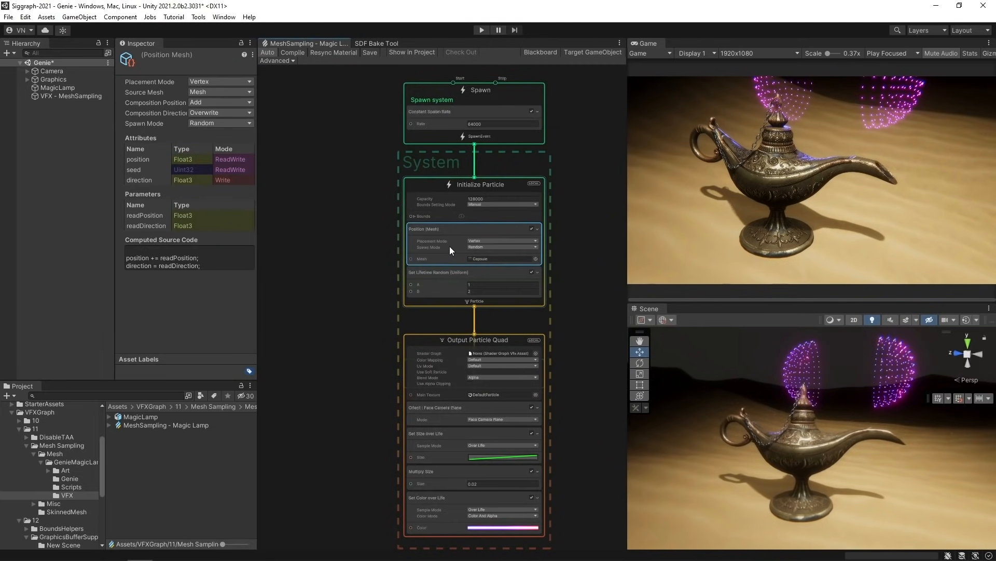
left_click(109, 416)
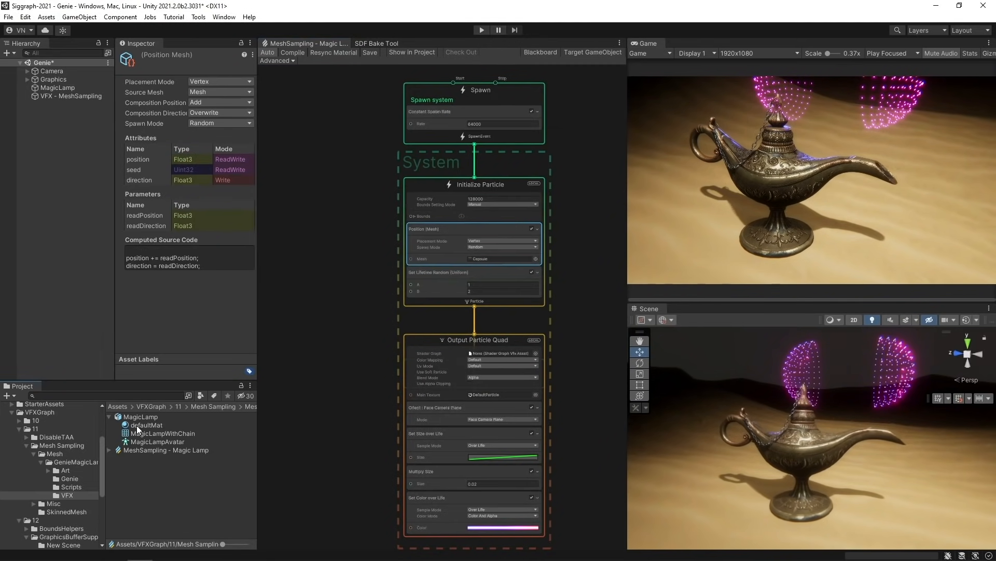
left_click_drag(145, 433, 483, 260)
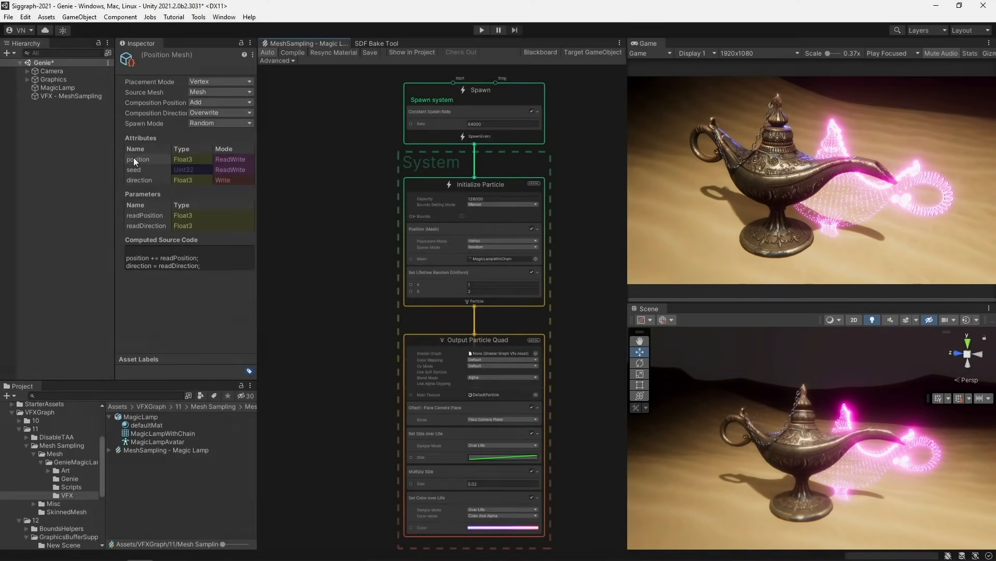
Parent the VFX - MeshSampling object to MagicLamp and reset its Transform
left_click(91, 97)
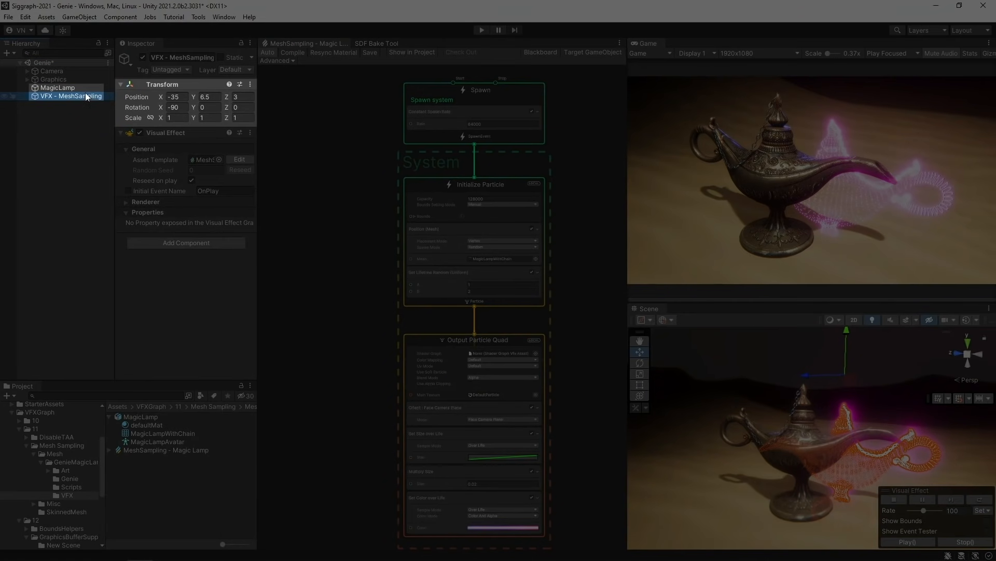
left_click(76, 89)
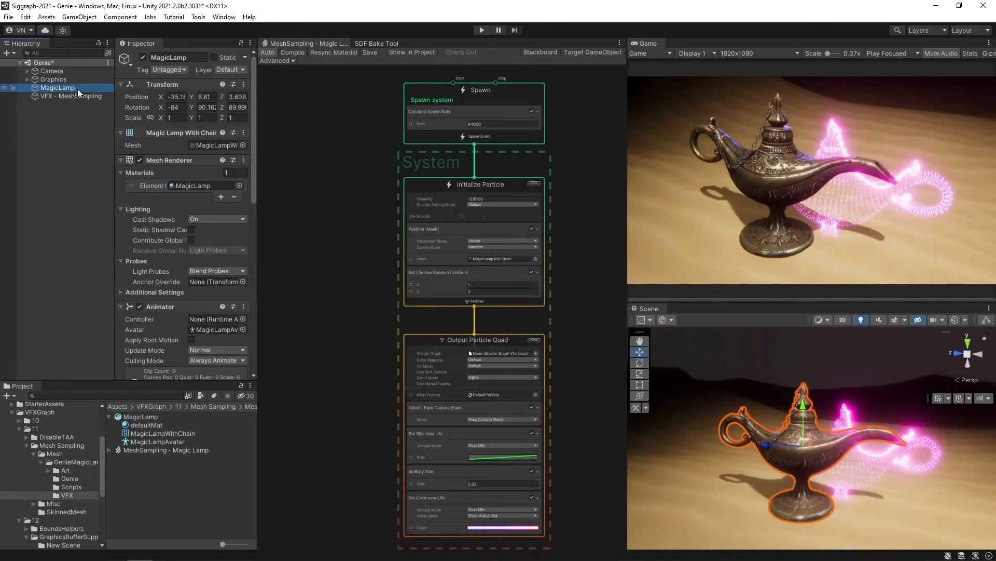
left_click(77, 95)
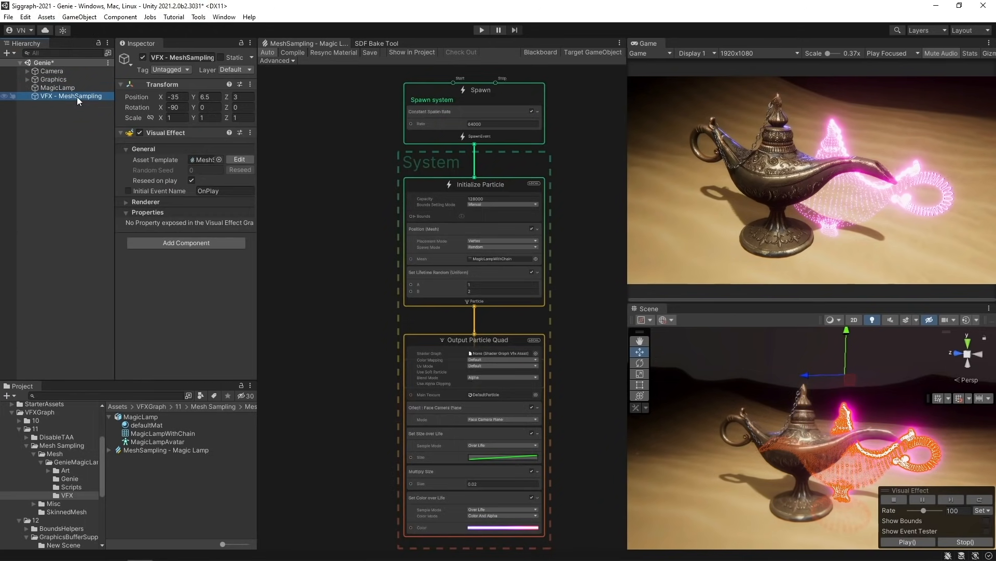
left_click_drag(69, 91, 68, 88)
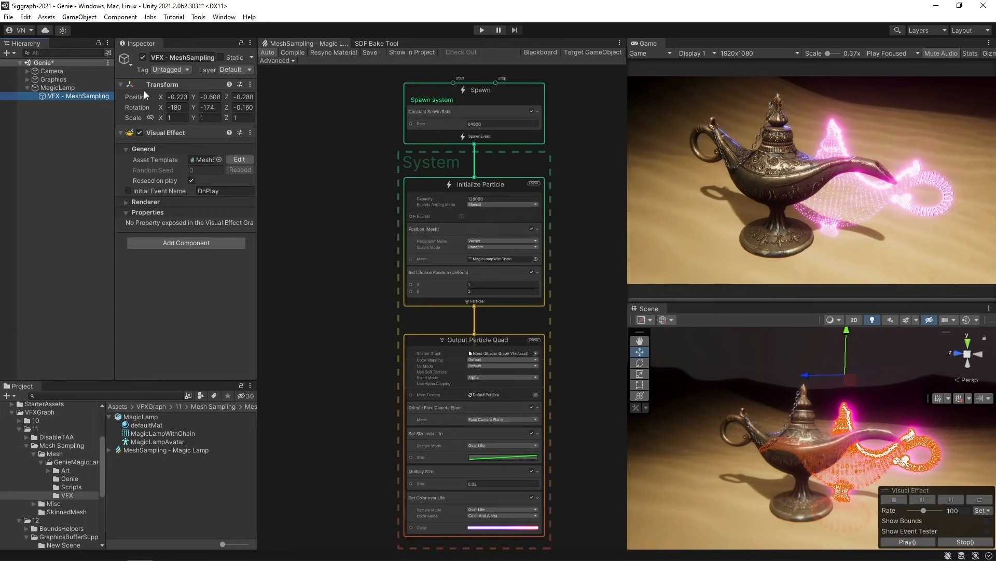
left_click(248, 84)
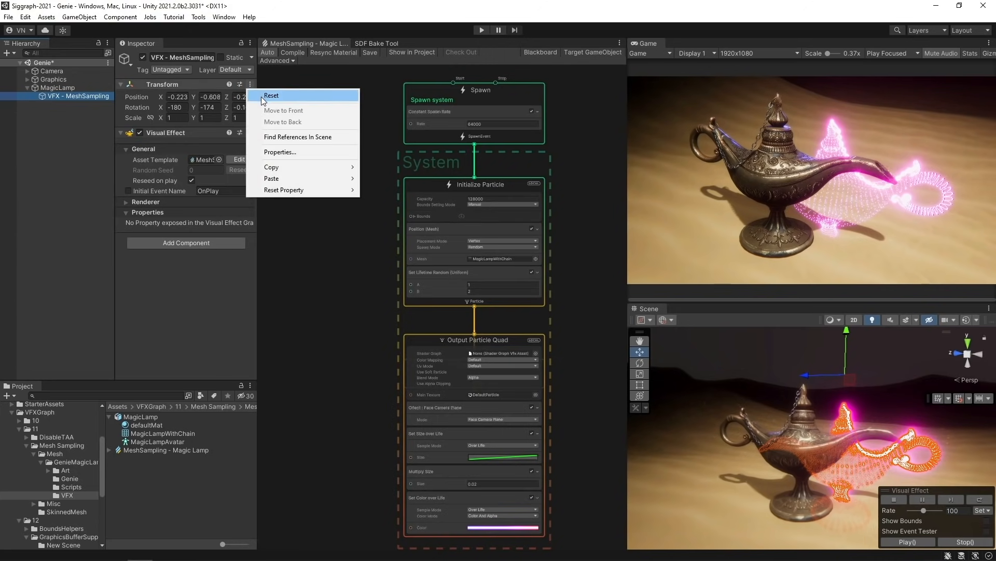
left_click(261, 96)
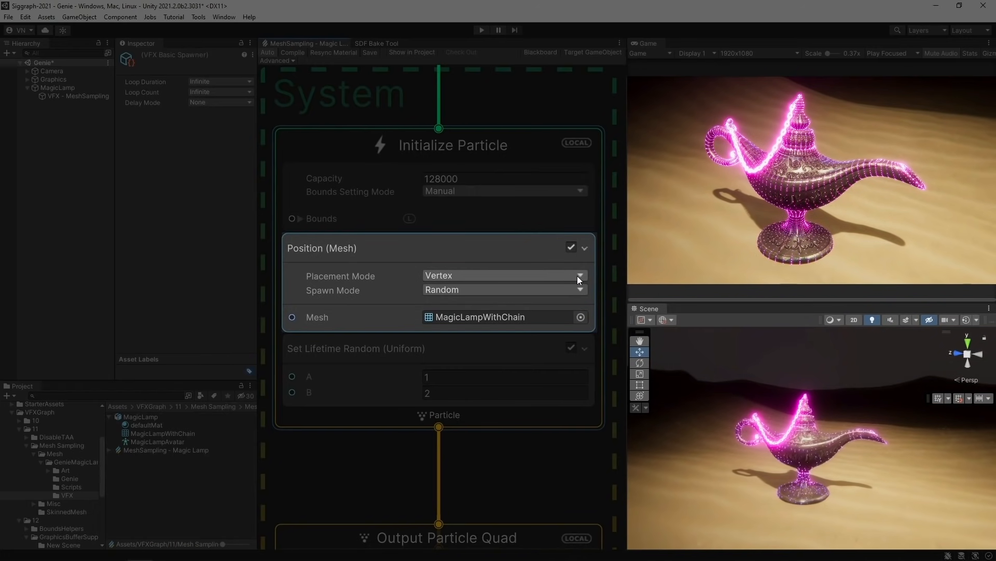
Try the Edge placement mode on the Position (Mesh) block, then set it to Surface
left_click(578, 275)
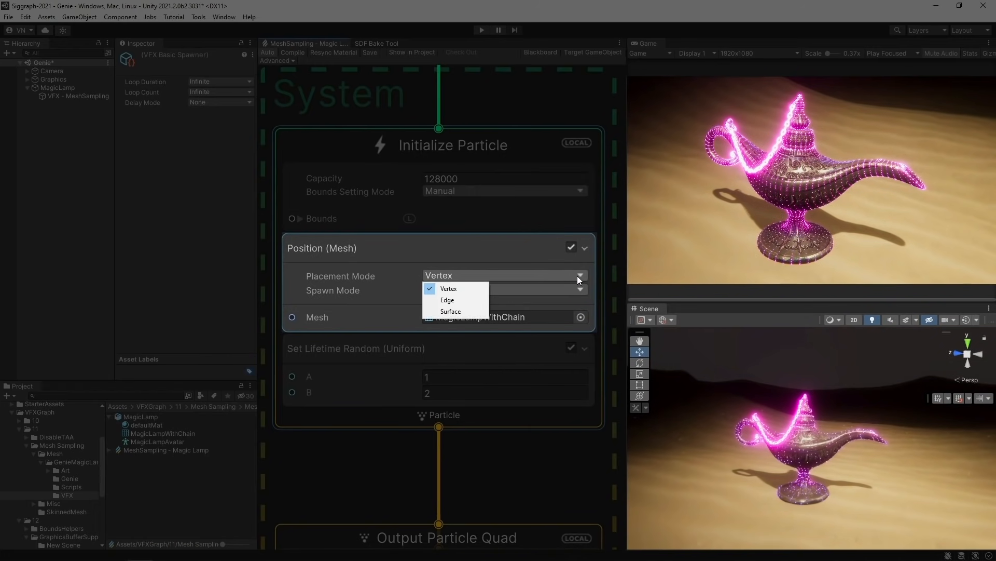
left_click(462, 300)
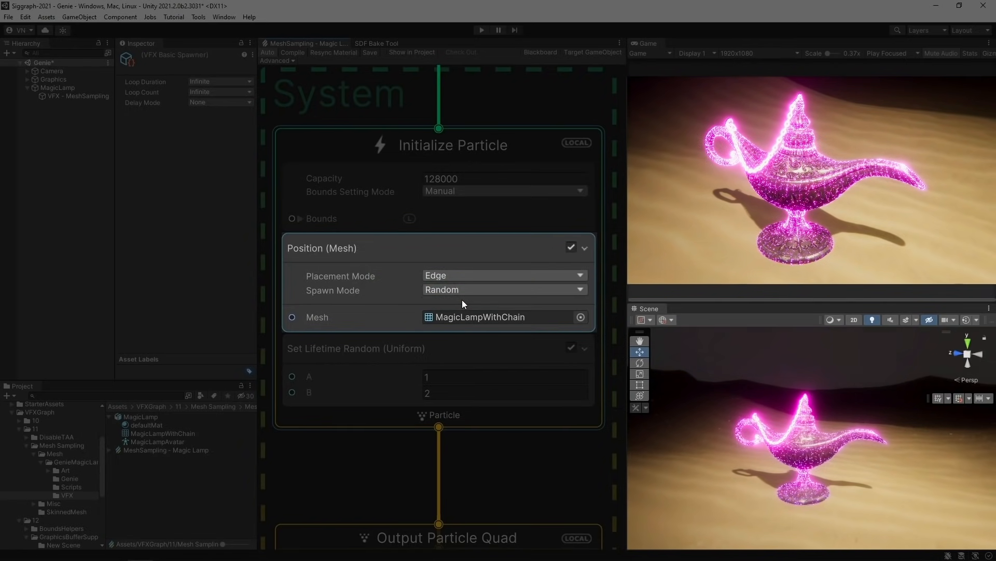
left_click(461, 280)
left_click(459, 308)
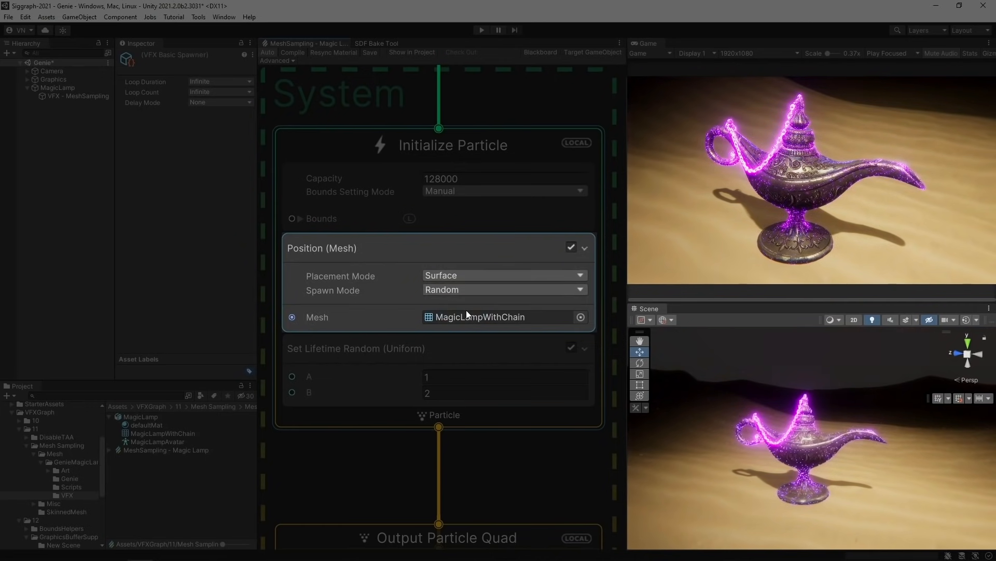
Set the Position (Mesh) block's Spawn Mode to Custom and its Surface Coordinates to Barycentric
left_click(547, 288)
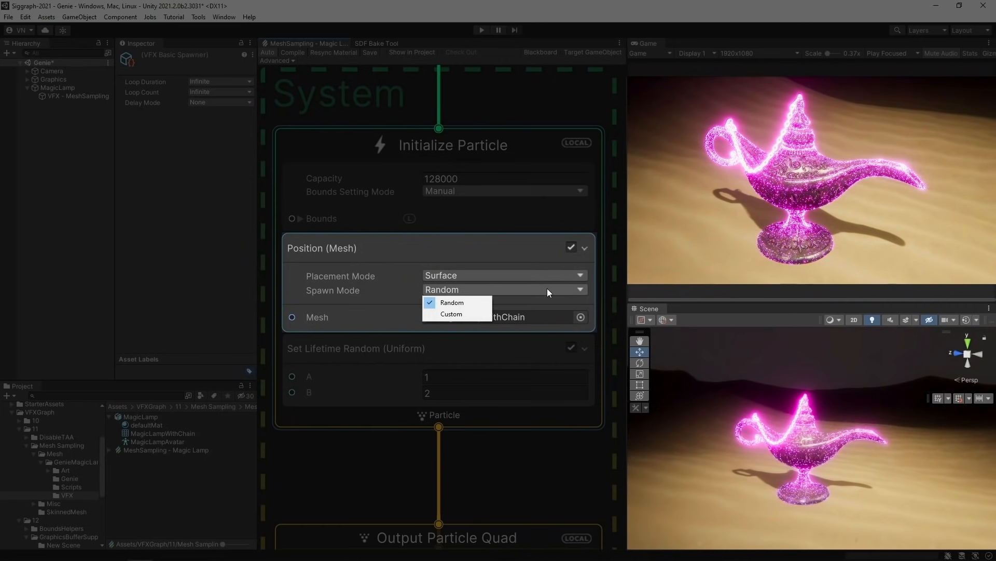
left_click(468, 314)
left_click(483, 303)
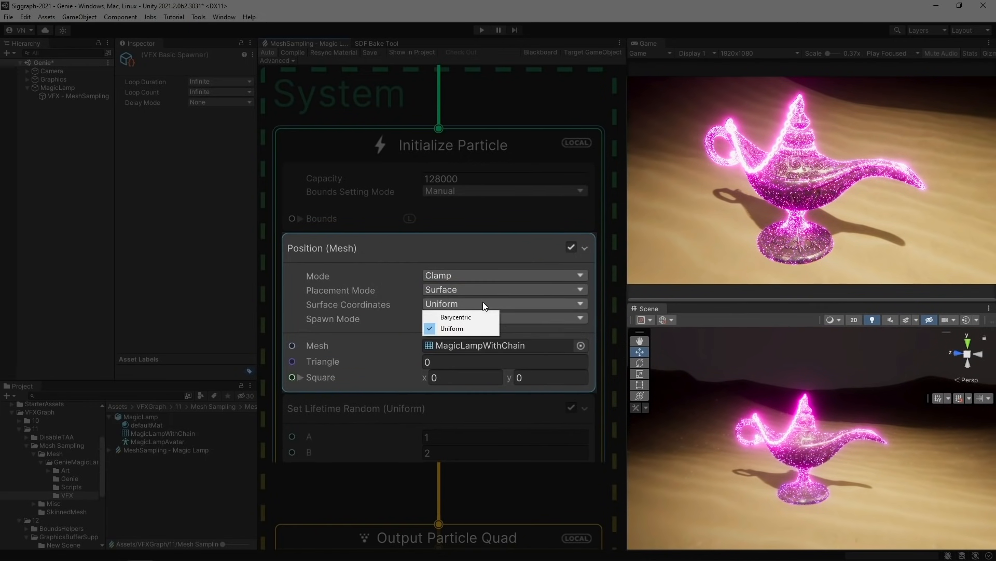
left_click(481, 315)
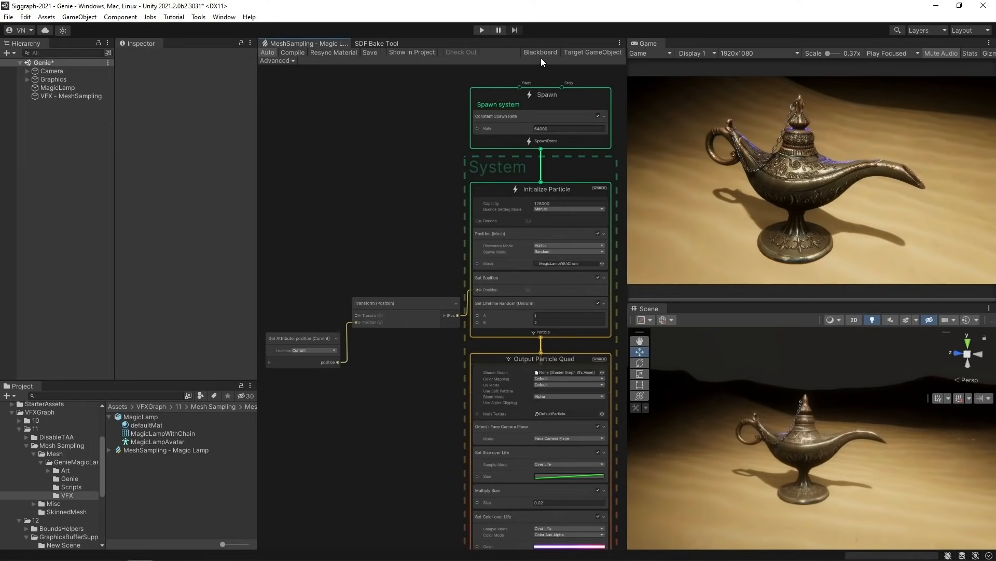
Create an exposed Transform property in the graph's Blackboard and connect it to the Transform input of the Transform (Position) node
left_click(540, 52)
left_click(383, 82)
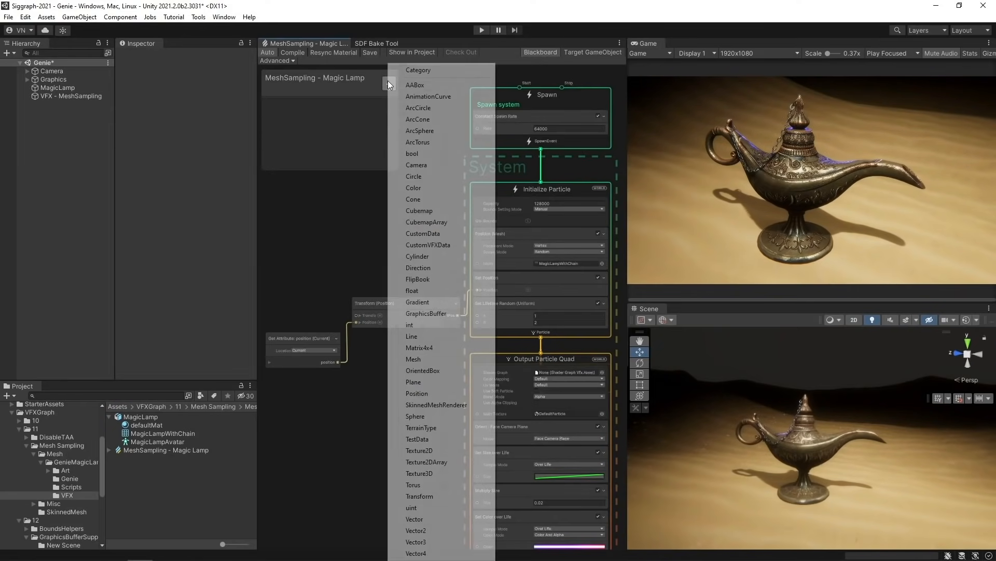
left_click(419, 495)
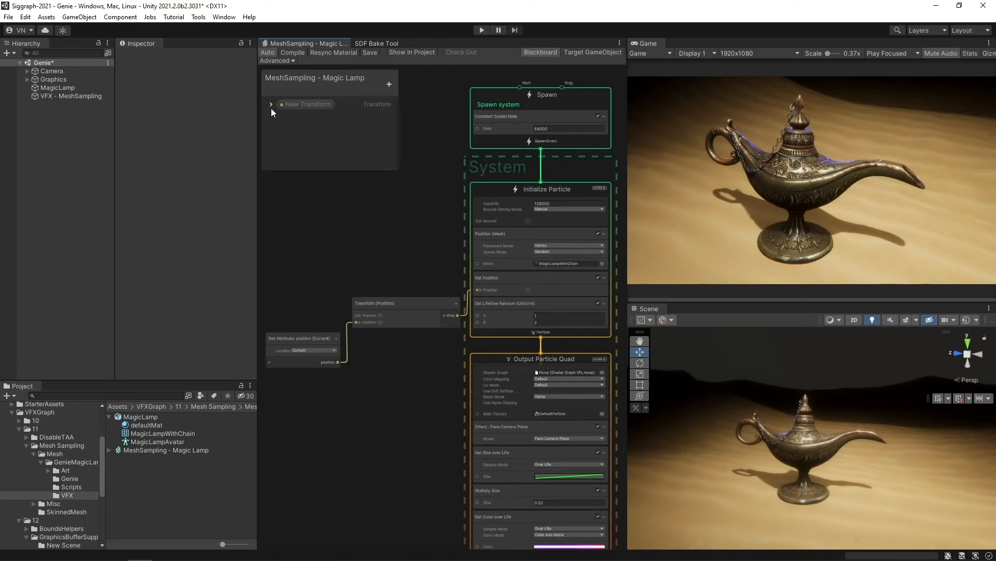
left_click(270, 104)
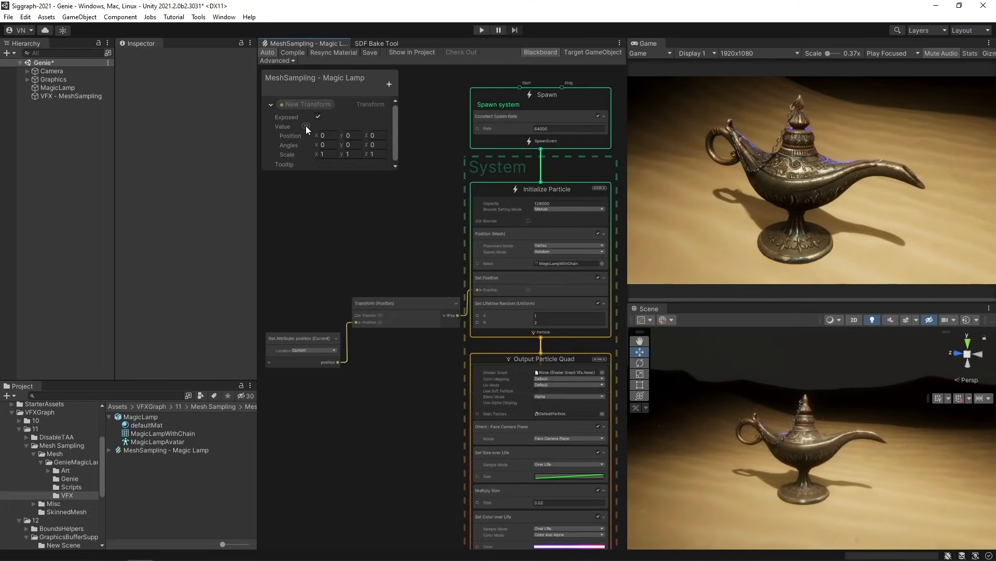
left_click_drag(307, 105, 355, 315)
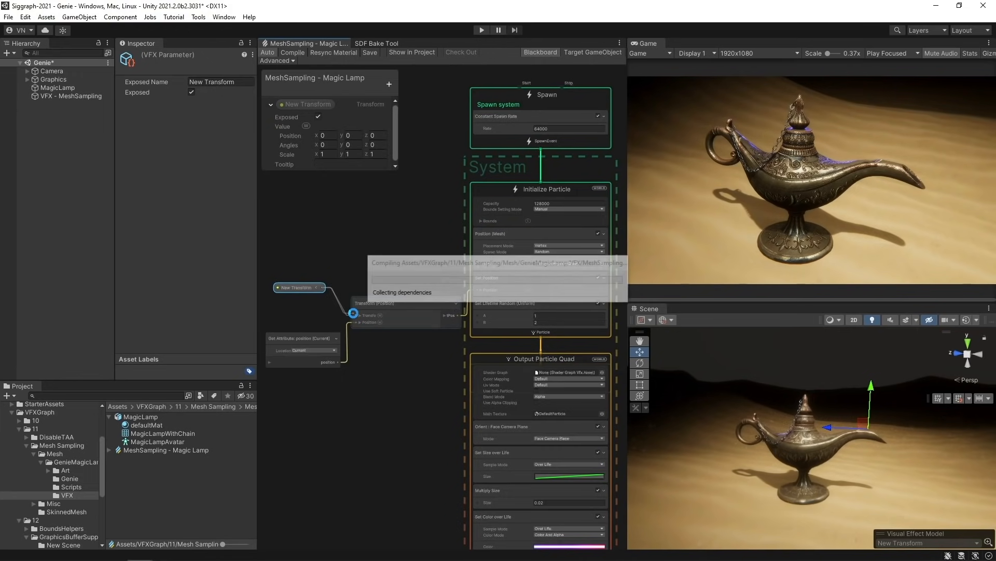
Add a Transform Binder to VFX - MeshSampling, binding the New Transform property to the MagicLamp object as target
left_click(72, 96)
left_click(189, 319)
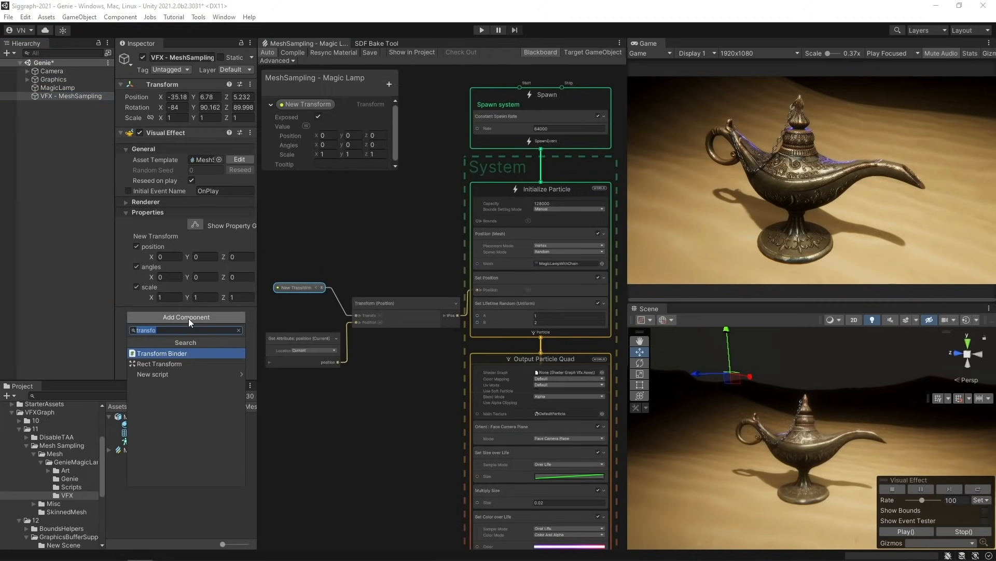
left_click(189, 350)
left_click(196, 356)
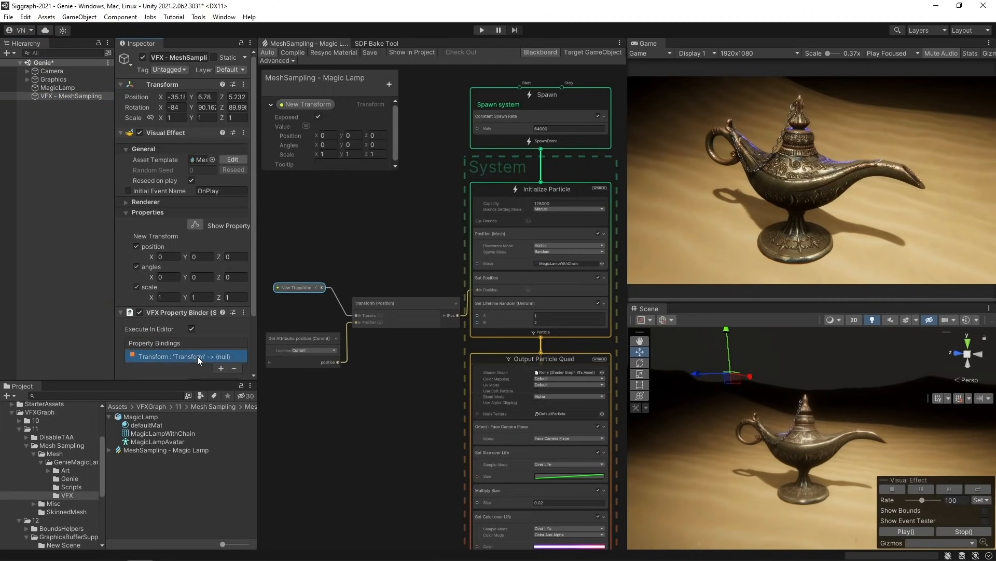
left_click_drag(252, 291, 251, 350)
left_click(243, 313)
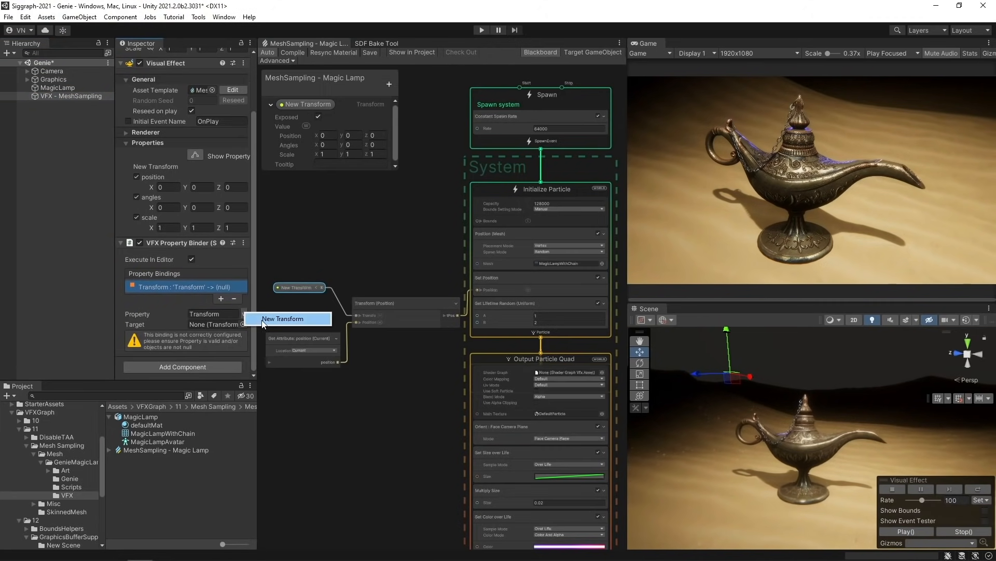
left_click(266, 321)
left_click_drag(57, 88, 194, 325)
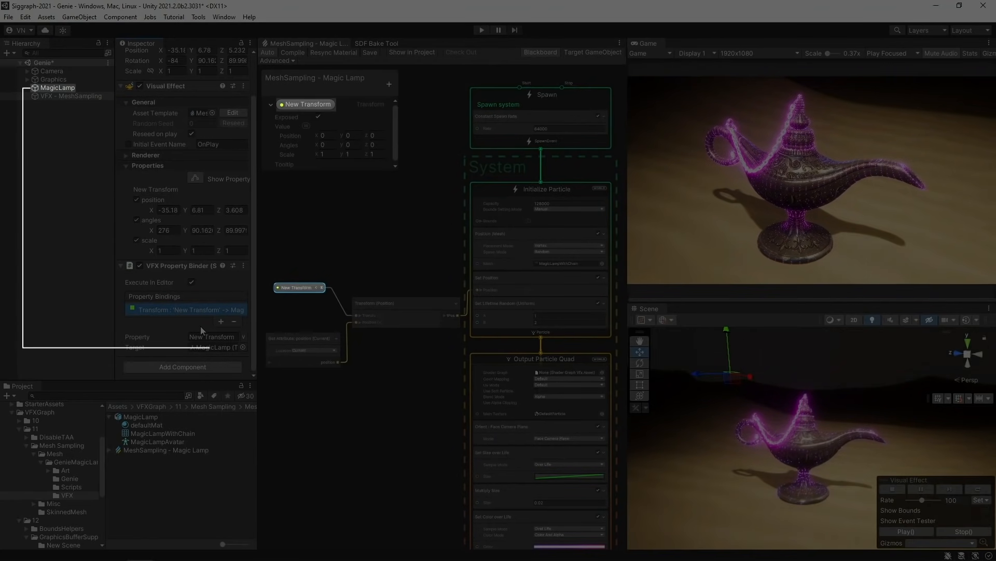
left_click(379, 237)
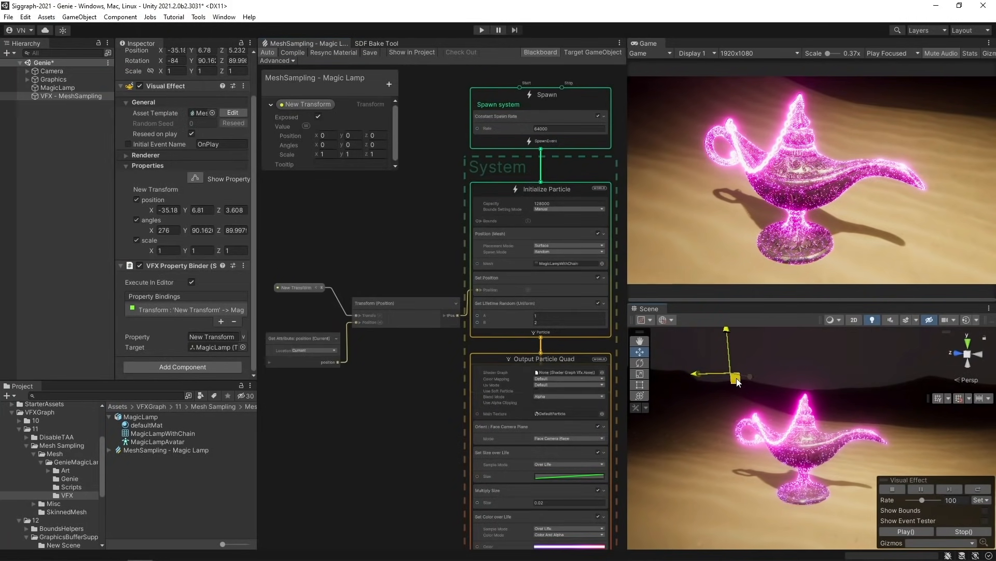
Reposition VFX - MeshSampling to about Y 7.4, Z 4.89, and MagicLamp to about Y 7.34, Z 2.54 in the scene
left_click_drag(738, 383, 744, 348)
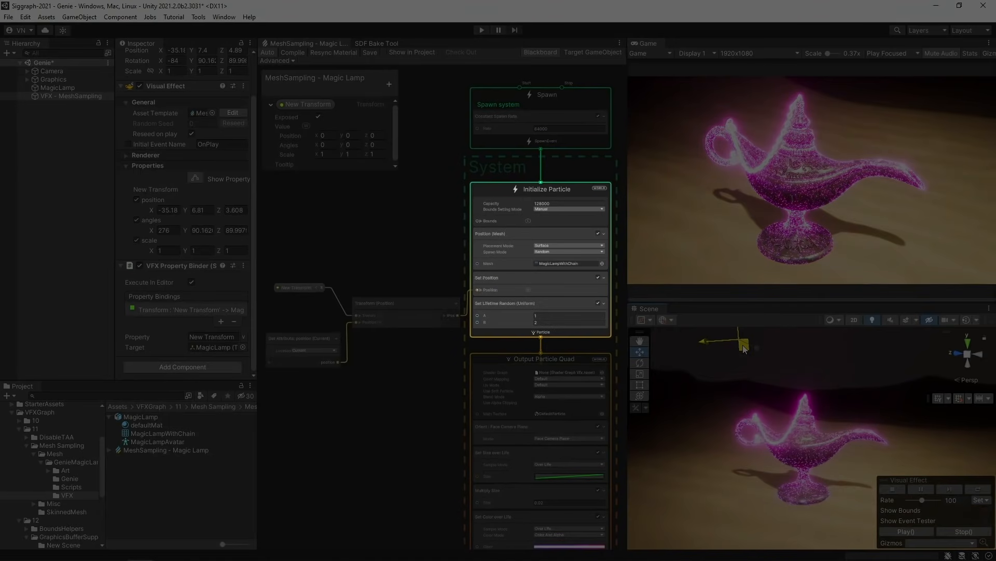
left_click_drag(744, 347, 740, 345)
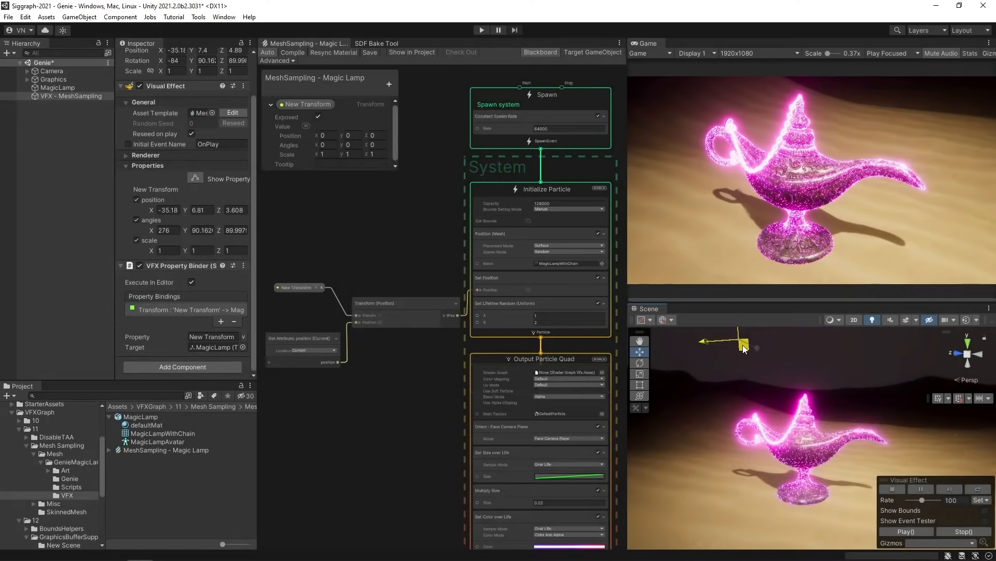
left_click(802, 450)
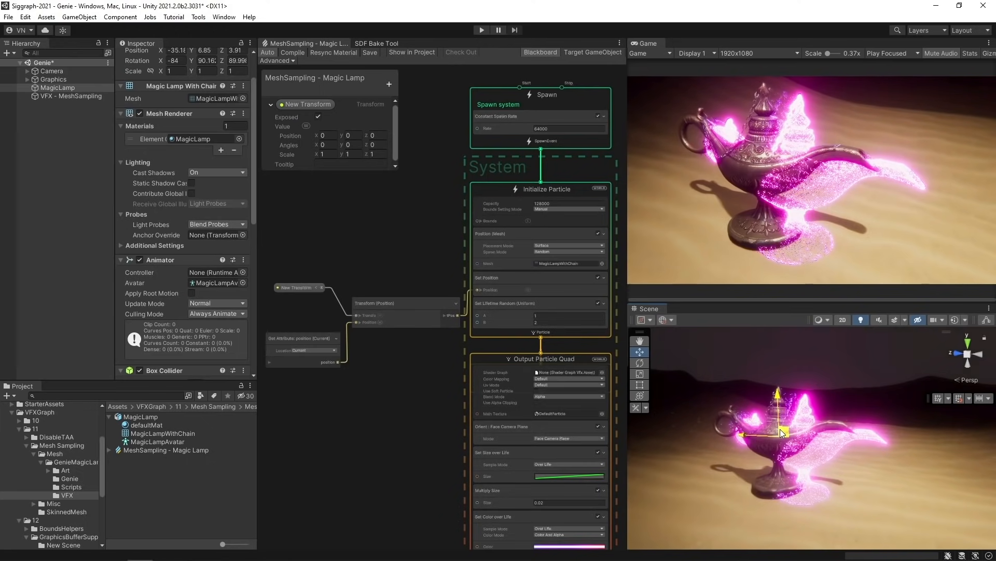
left_click_drag(780, 429, 868, 413)
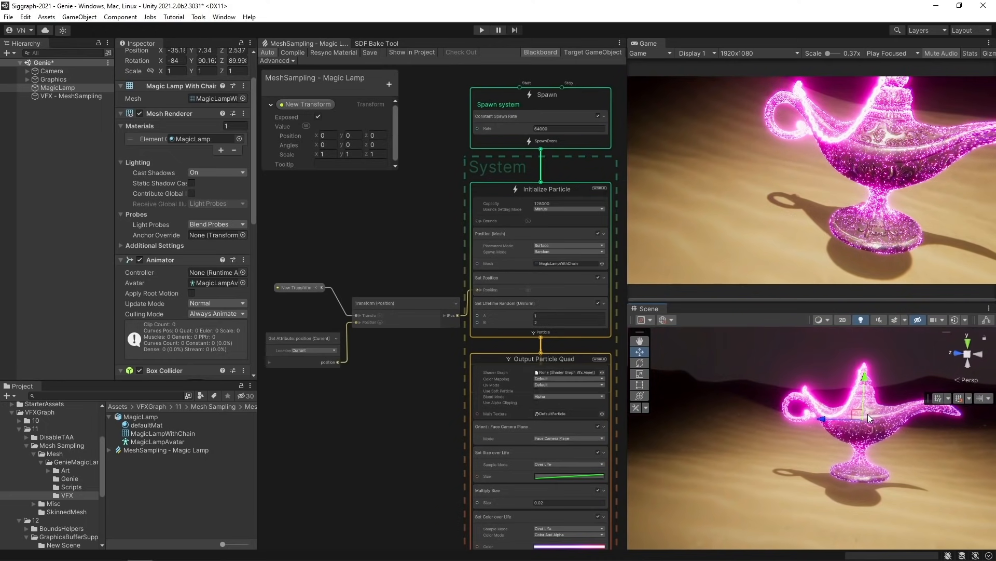
Relocate the Set Position block from Initialize Particle to the start of Output Particle Quad and move the lamp across the scene
left_click(509, 277)
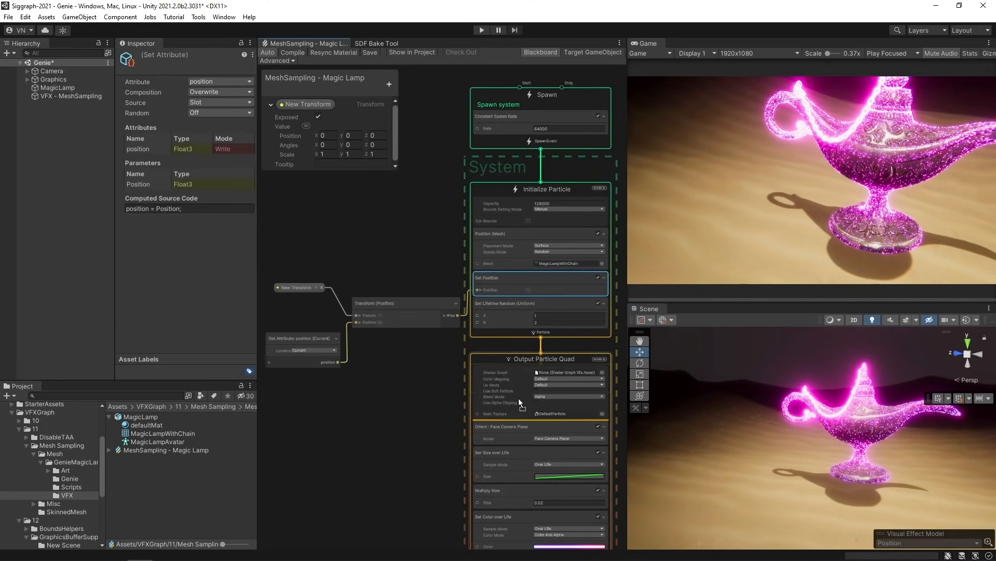
left_click_drag(519, 401, 519, 401)
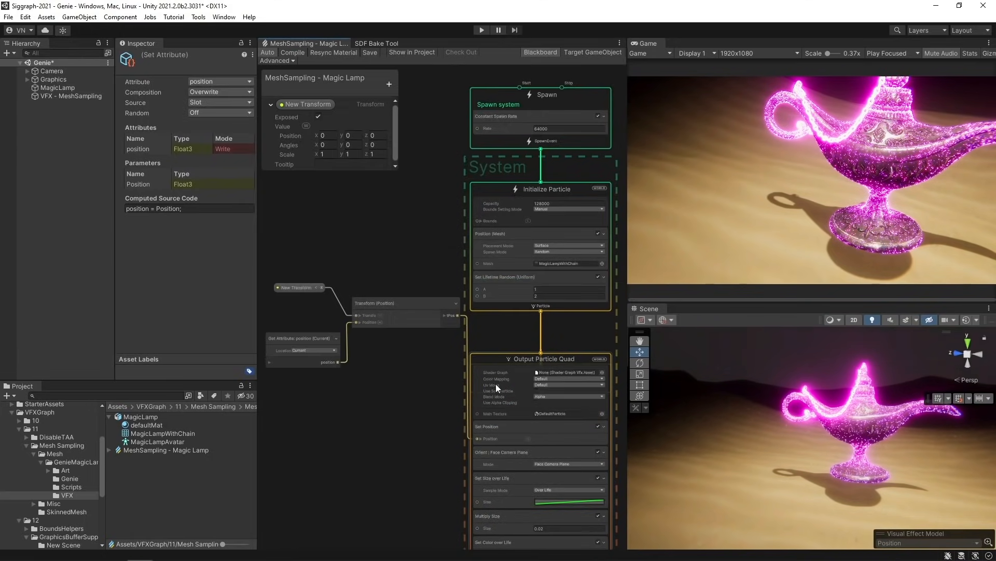
left_click(862, 431)
left_click_drag(864, 423, 767, 431)
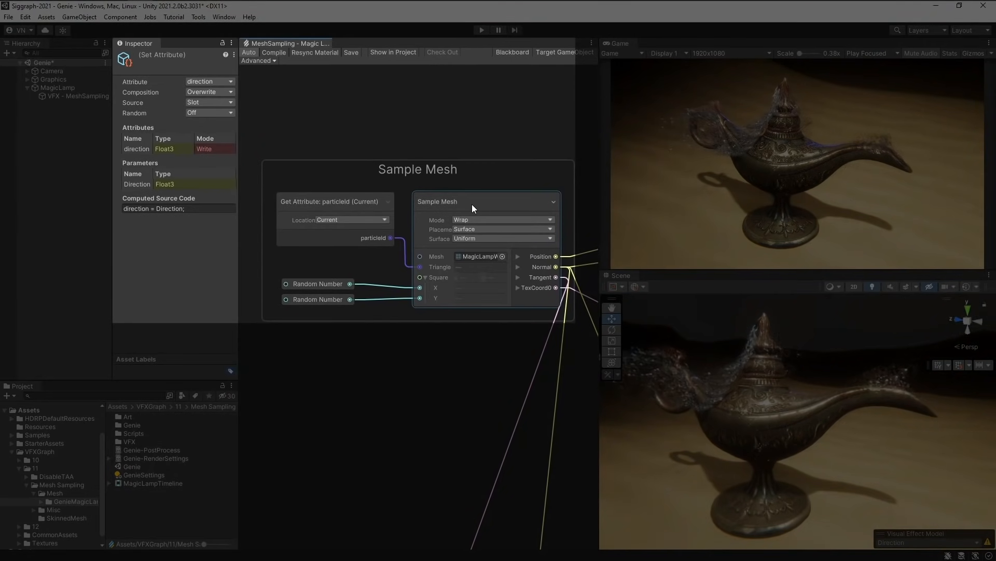
Inspect the vertex attributes available as outputs of the Sample Mesh node
left_click(472, 204)
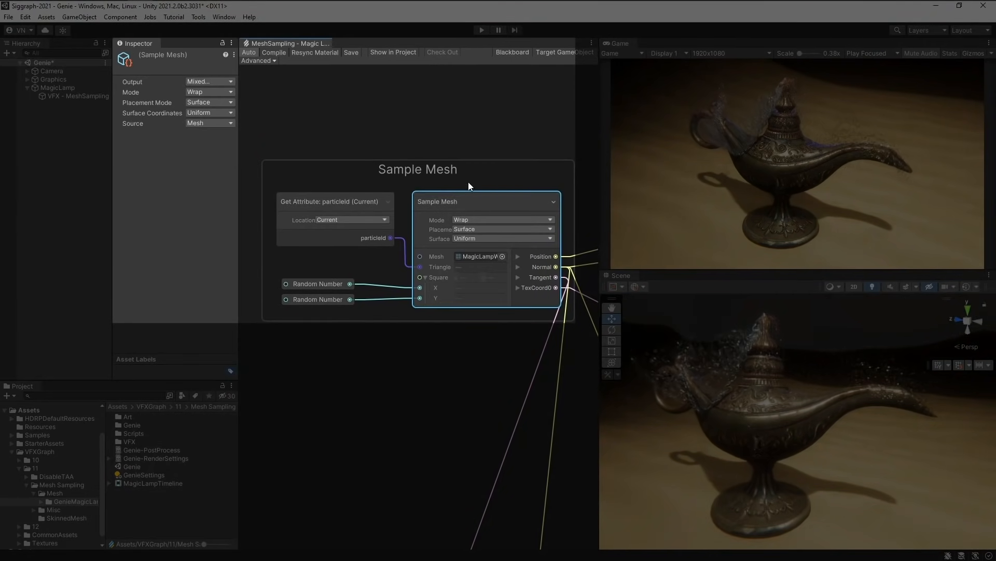
left_click(232, 81)
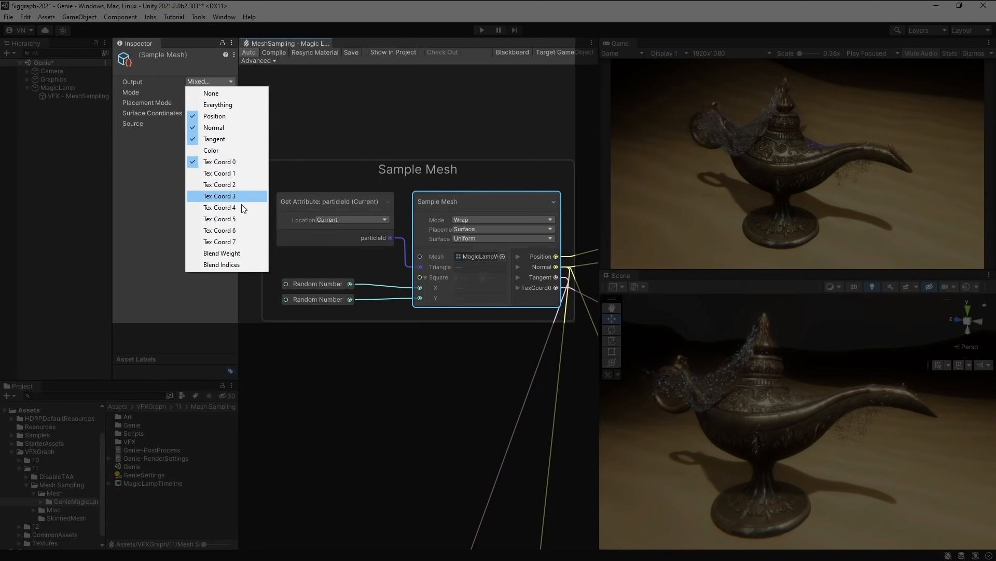
left_click(268, 341)
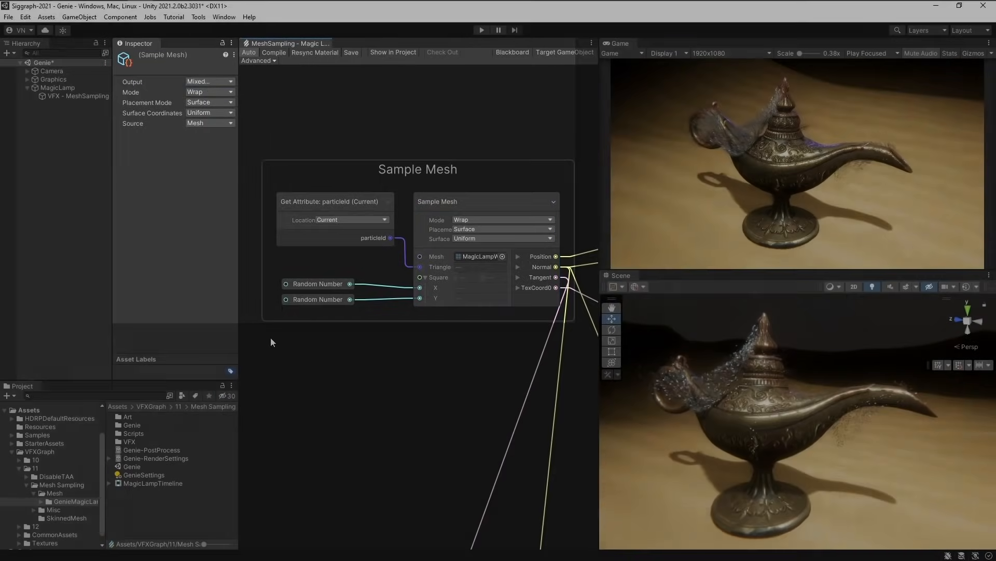
Examine the position, direction, velocity and axis blocks driven by the Sample Mesh outputs, along with their effect on the lamp
scroll(410, 353, "down", 3)
middle_click_drag(519, 213, 401, 220)
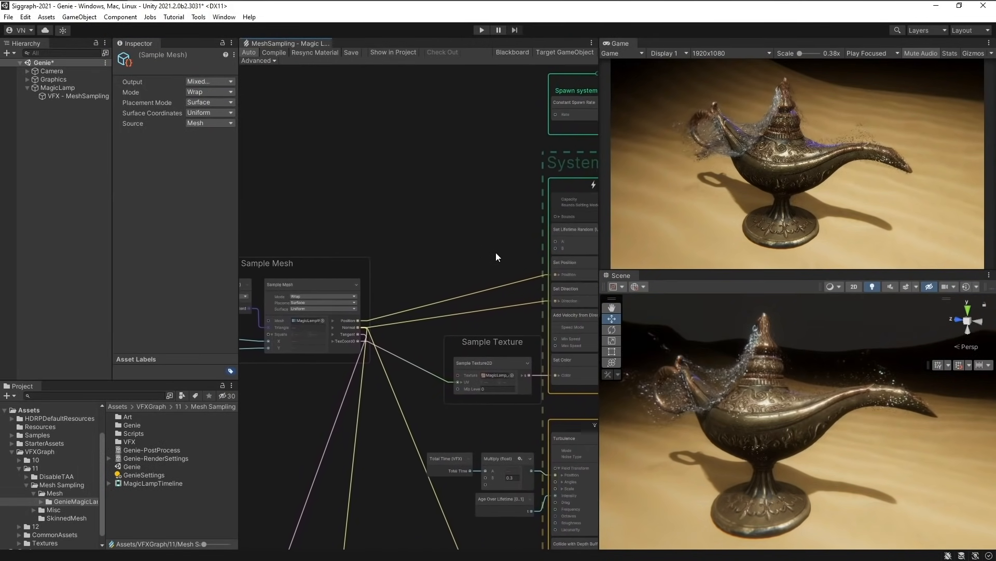
left_click(568, 265)
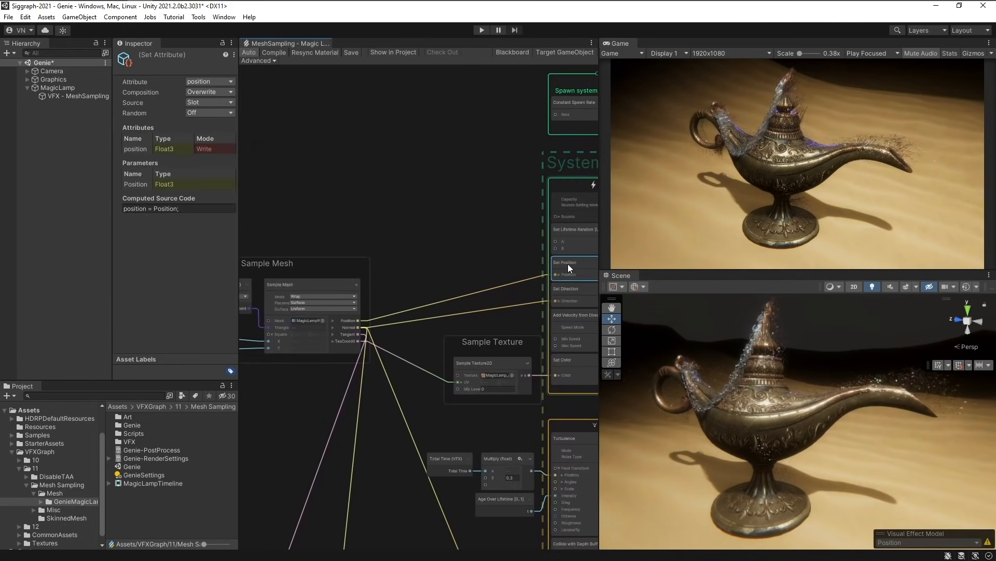
left_click(564, 291)
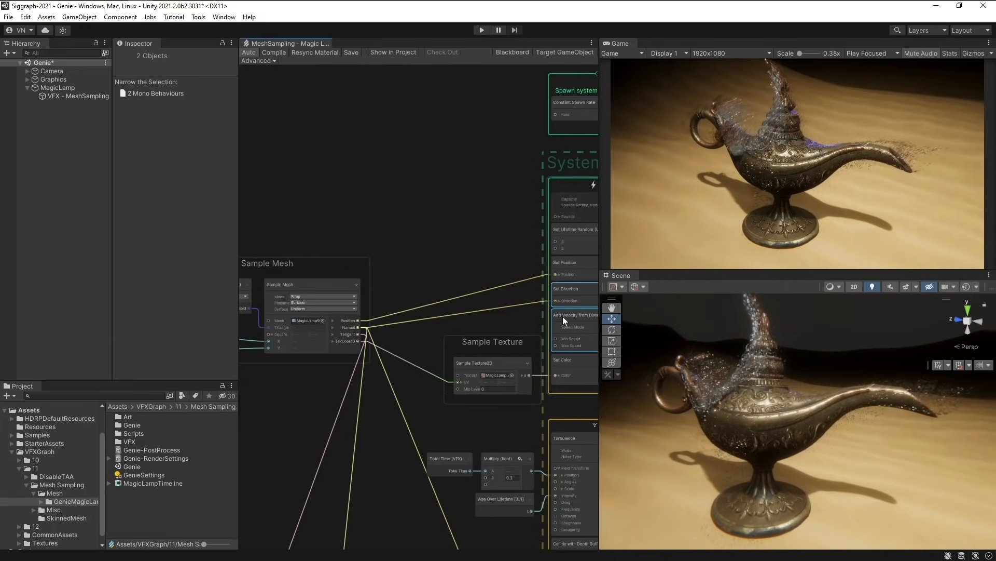
middle_click_drag(389, 544, 398, 133)
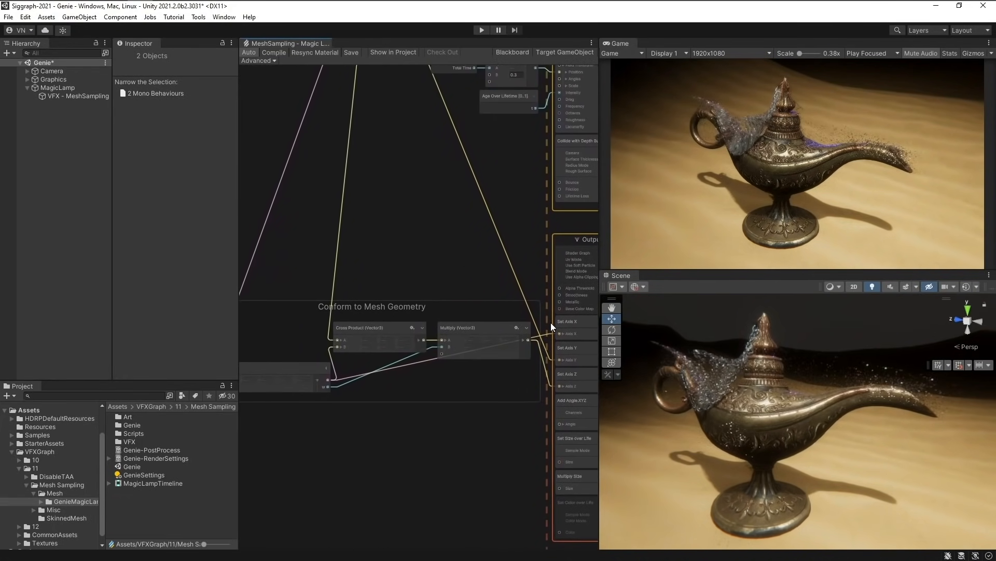
left_click(564, 323)
left_click(568, 351, "ctrl")
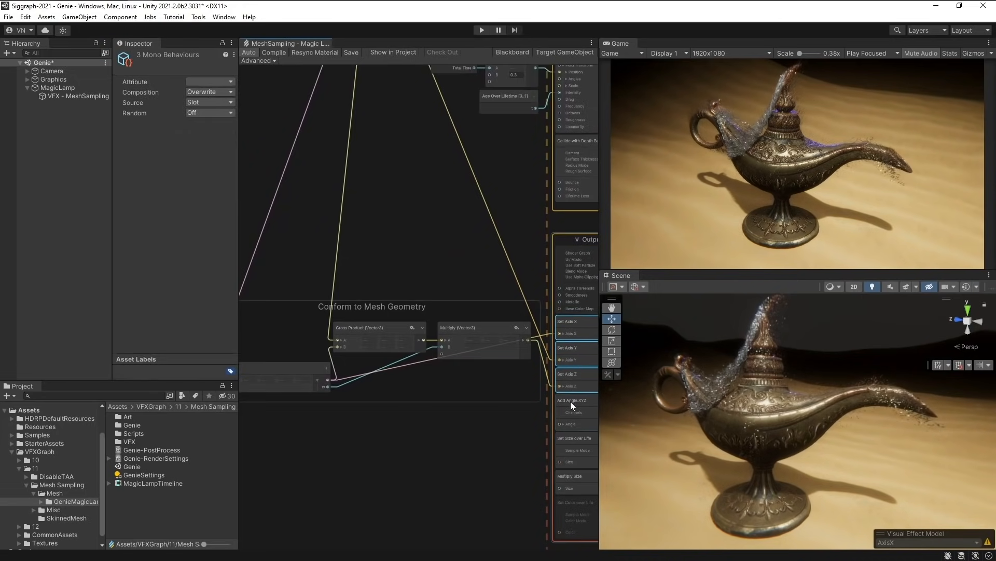
left_click_drag(763, 402, 642, 398, "alt")
right_click_drag(751, 381, 800, 381, "alt")
Inspect the Sample Texture2D node fed by the mesh's texture coordinates and view the lamp's particles from the other side
middle_click_drag(429, 146, 393, 462)
left_click(438, 274)
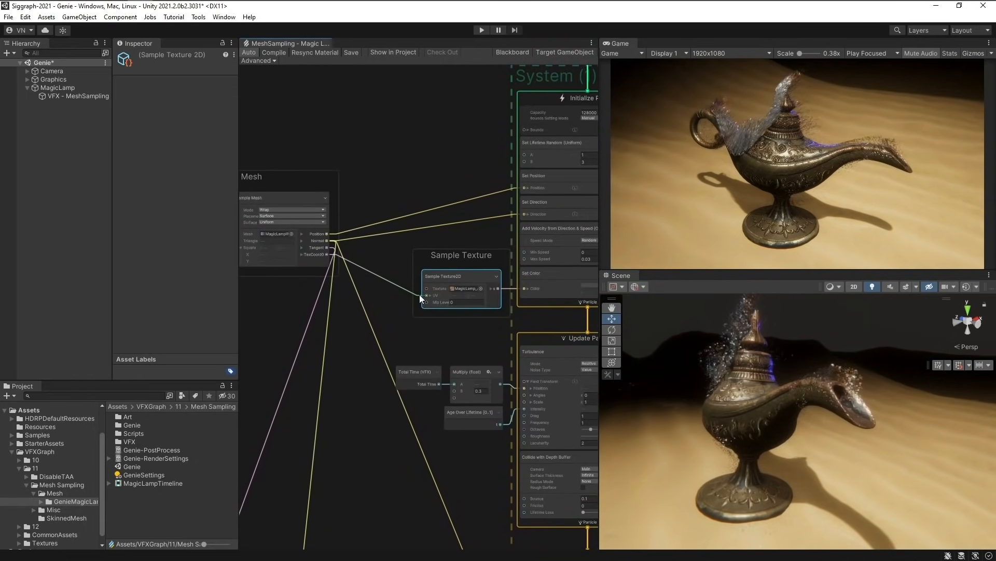
scroll(414, 305, "up", 2)
scroll(413, 305, "up", 2)
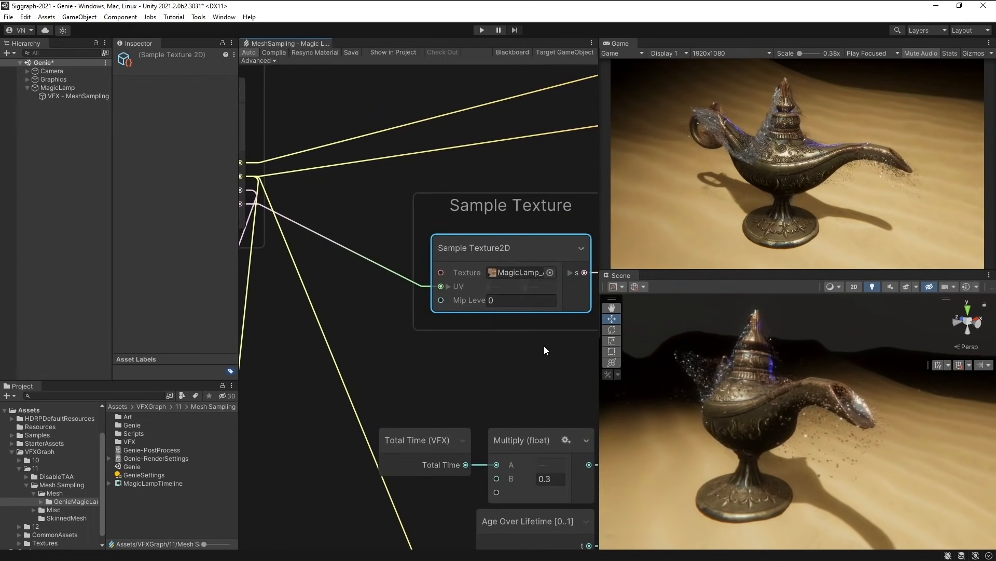
middle_click_drag(562, 350, 423, 348)
left_click_drag(680, 349, 855, 366, "alt")
right_click_drag(855, 367, 905, 385, "alt")
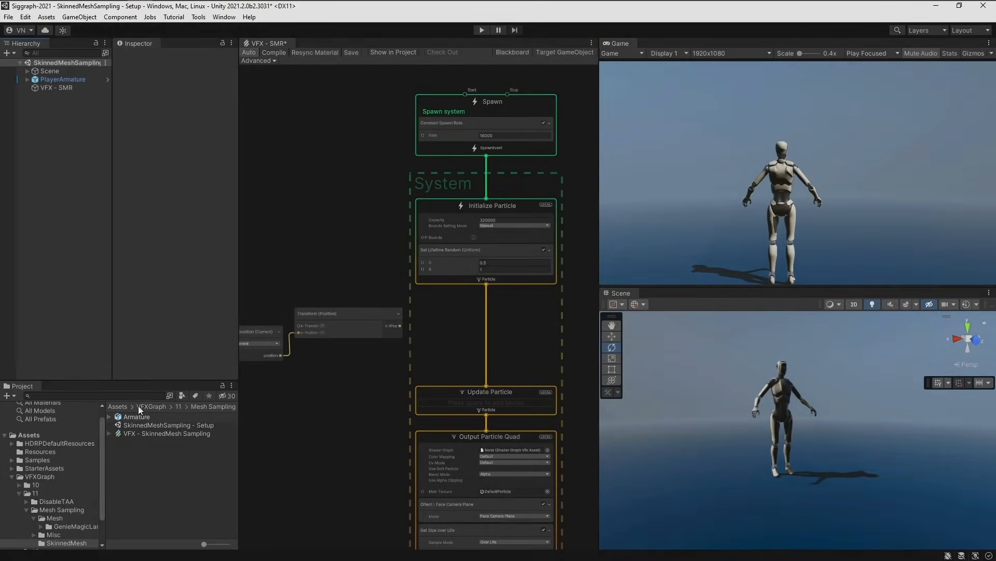
Review the Armature model's import settings and add a SkinnedMeshRenderer property to the VFX - SMR graph's blackboard
left_click(139, 417)
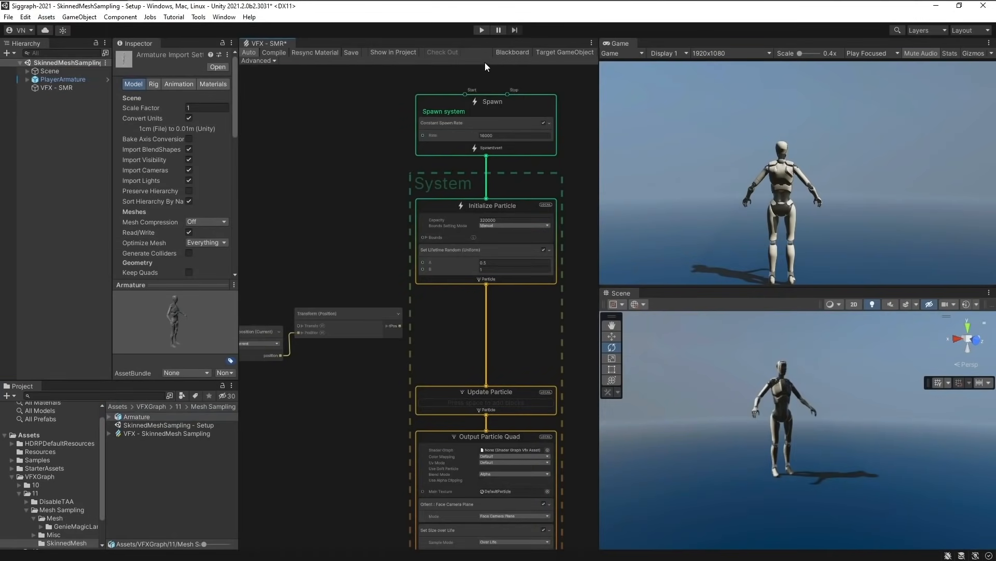
left_click(504, 52)
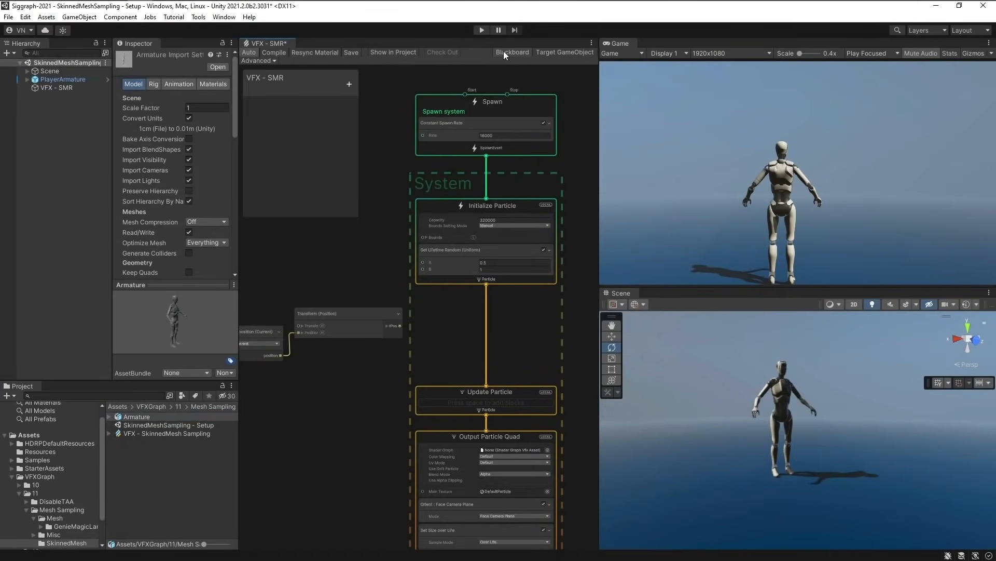
left_click(347, 83)
left_click(376, 403)
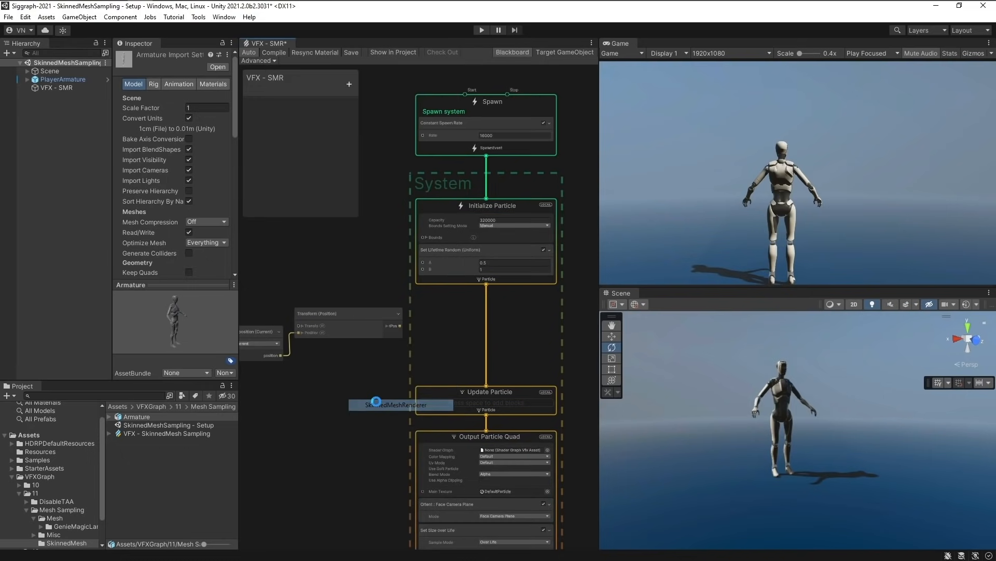
Assign Armature_Mesh from the scene to the New SkinnedMeshRenderer property of the VFX - SMR object
left_click(61, 88)
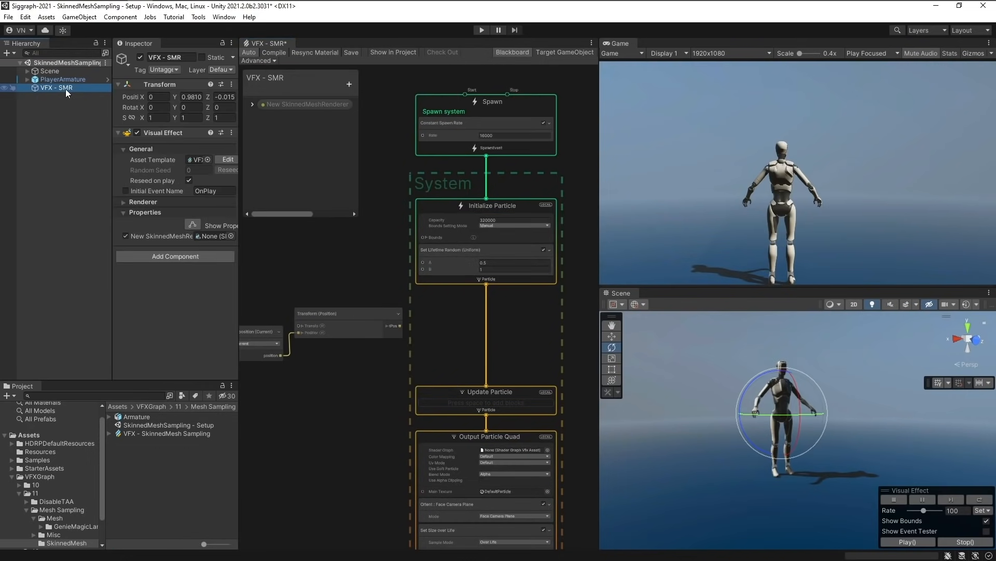
left_click(231, 236)
double_click(270, 123)
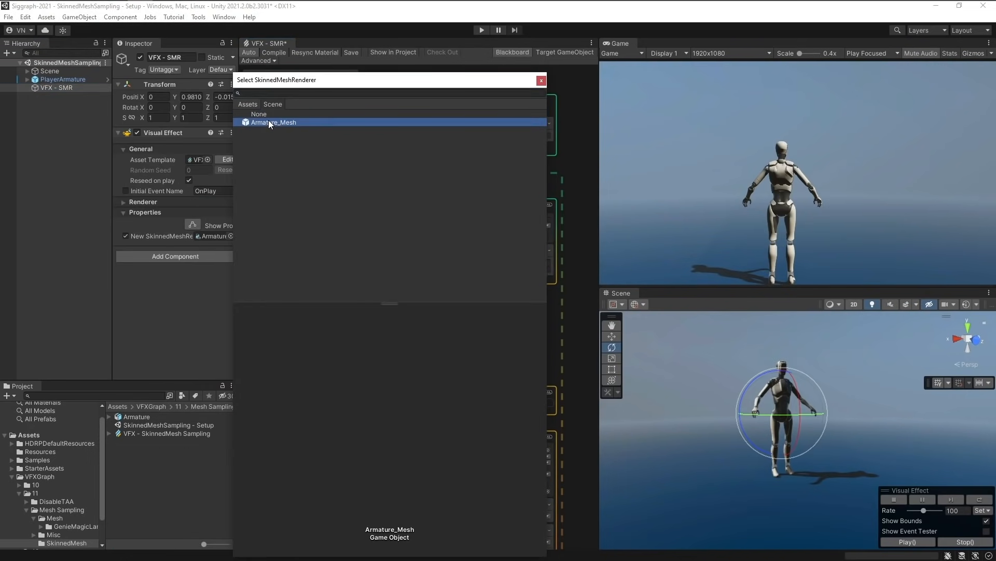
Add a Position (Skinned Mesh) block to Initialize Particle and connect the New SkinnedMeshRenderer property to its Skinned Mesh input
right_click(458, 256)
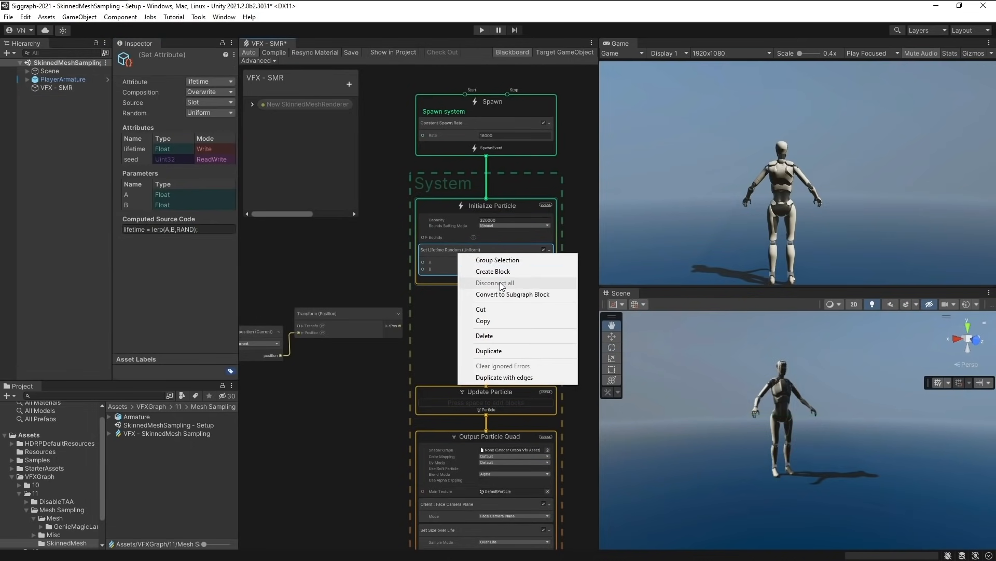
left_click(497, 269)
type("position sk")
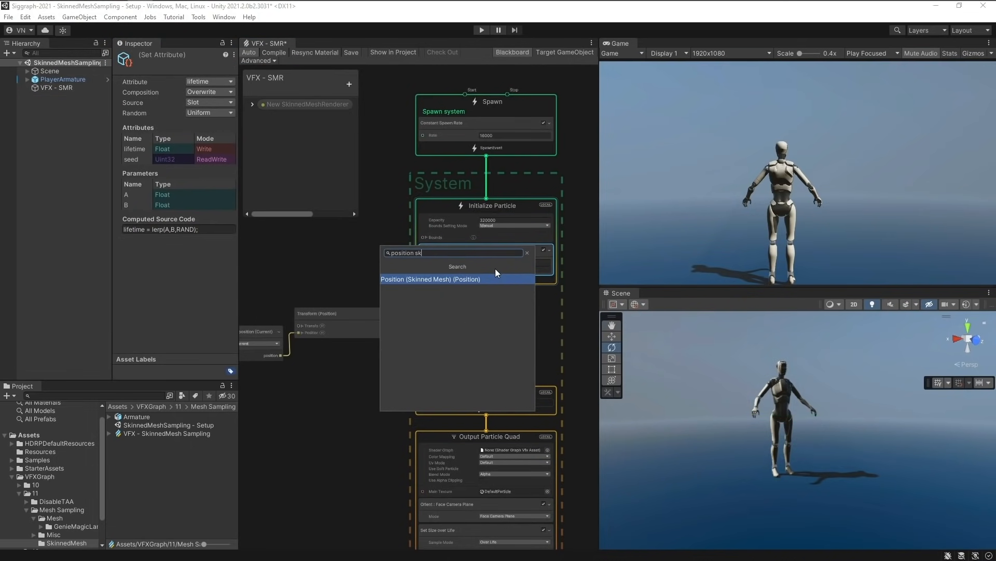
key("Return")
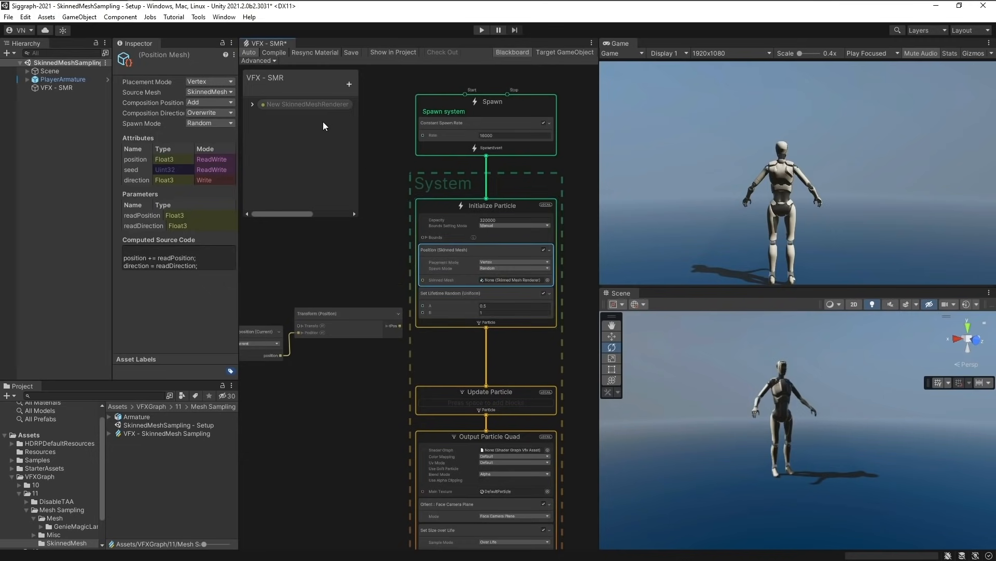
left_click_drag(319, 103, 334, 212)
left_click_drag(389, 275, 423, 280)
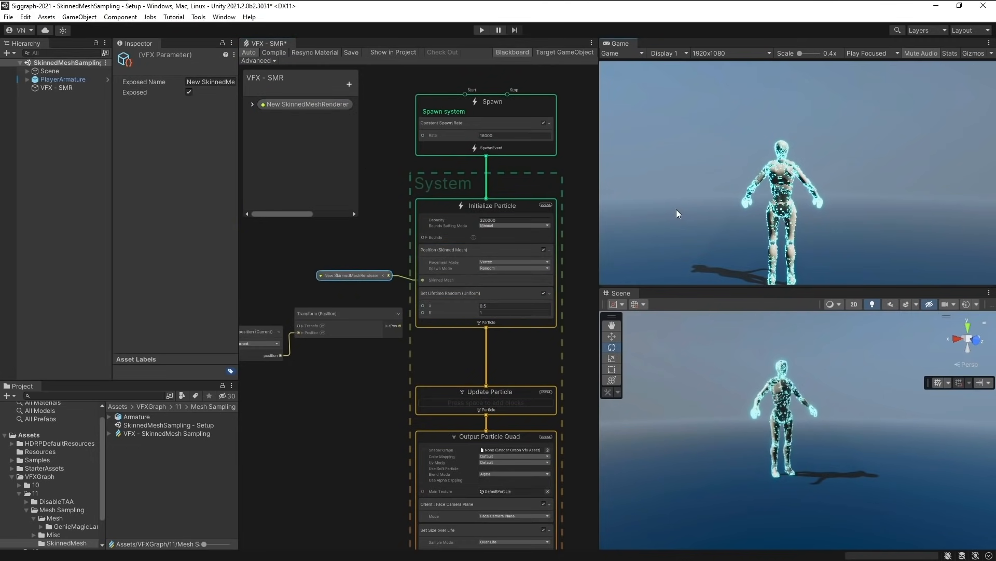
Play-test the scene by walking the character from side to side to compare its position with the particles, and leave play mode
key("ctrl+p")
key("d")
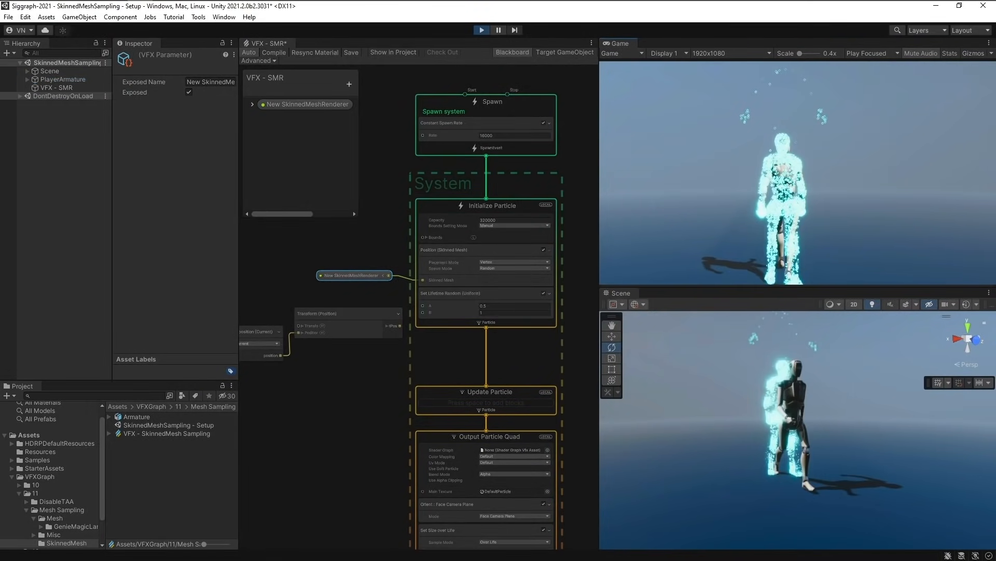
key("a")
key("d")
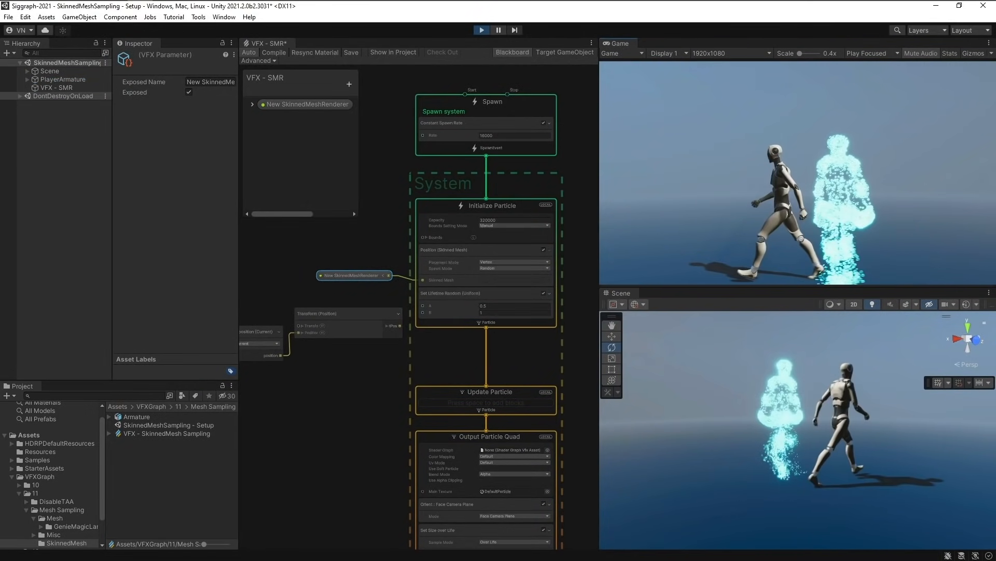
key("a")
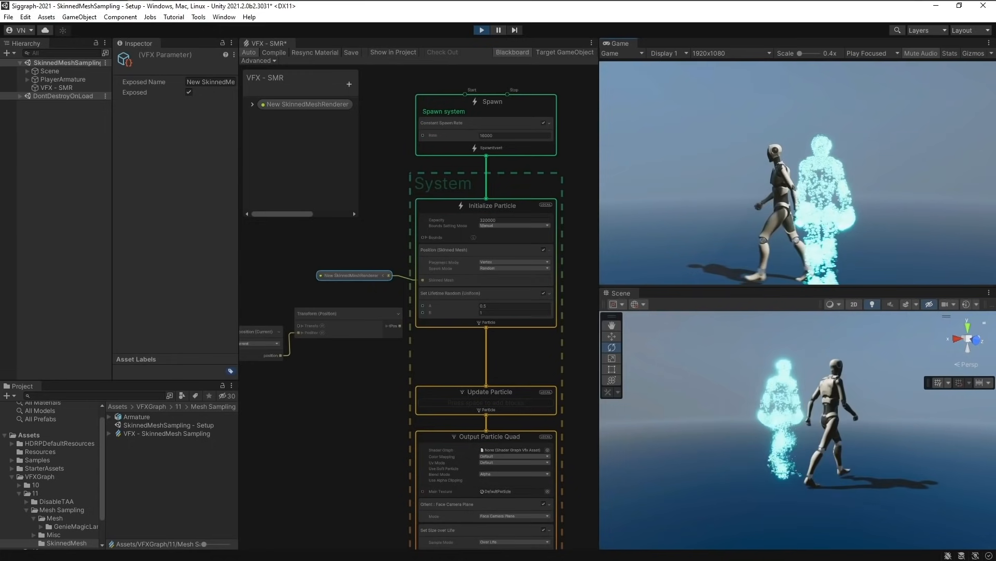
key("ctrl+p")
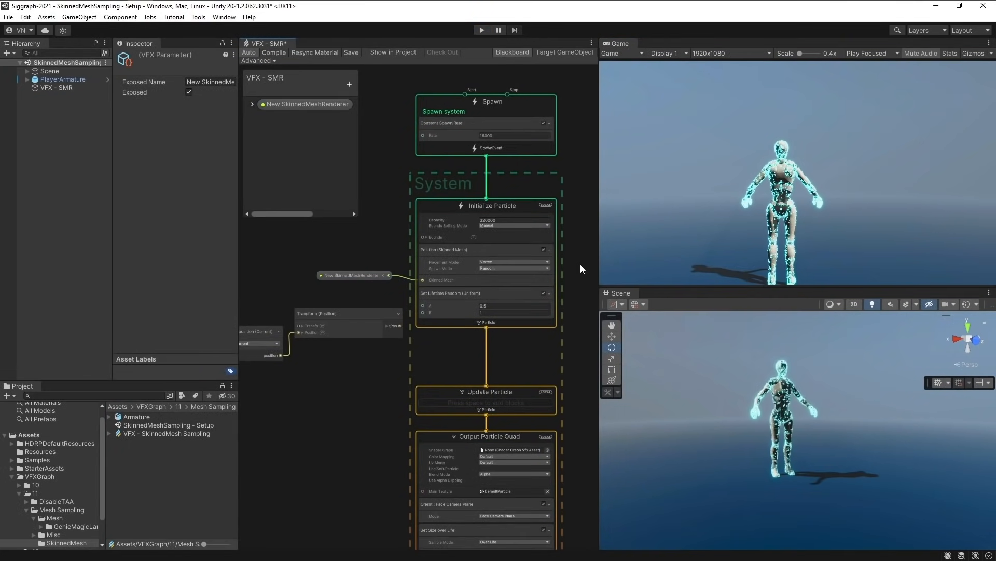
Add a Transform property to the graph and a Transform Binder on VFX - SMR that binds the New Transform property
left_click(349, 84)
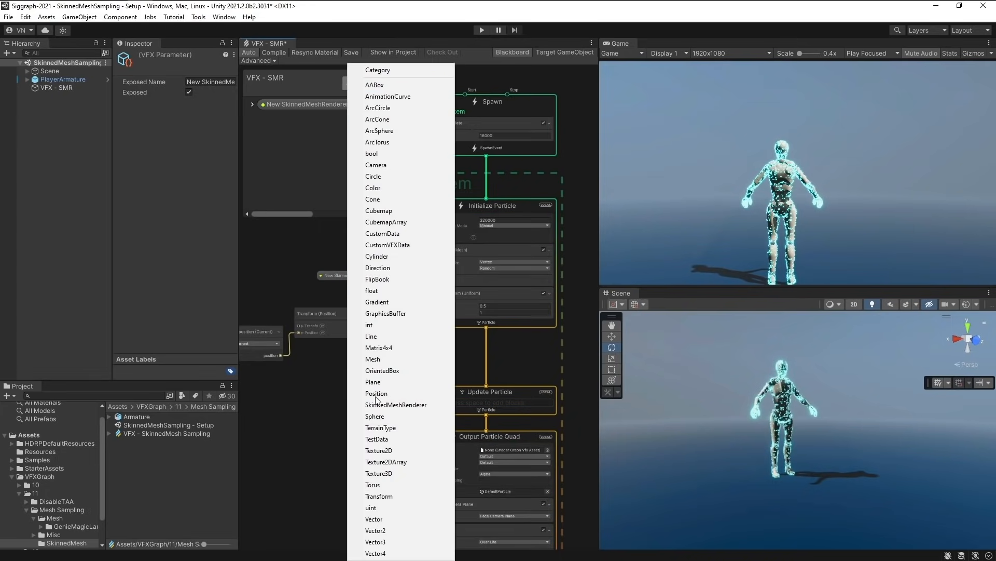
left_click(379, 495)
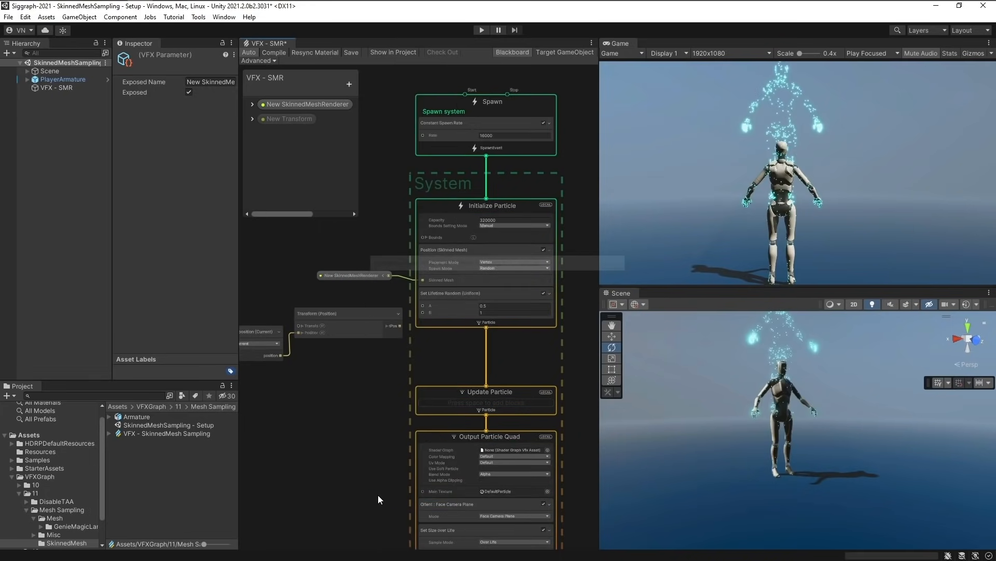
left_click(74, 88)
left_click(182, 328)
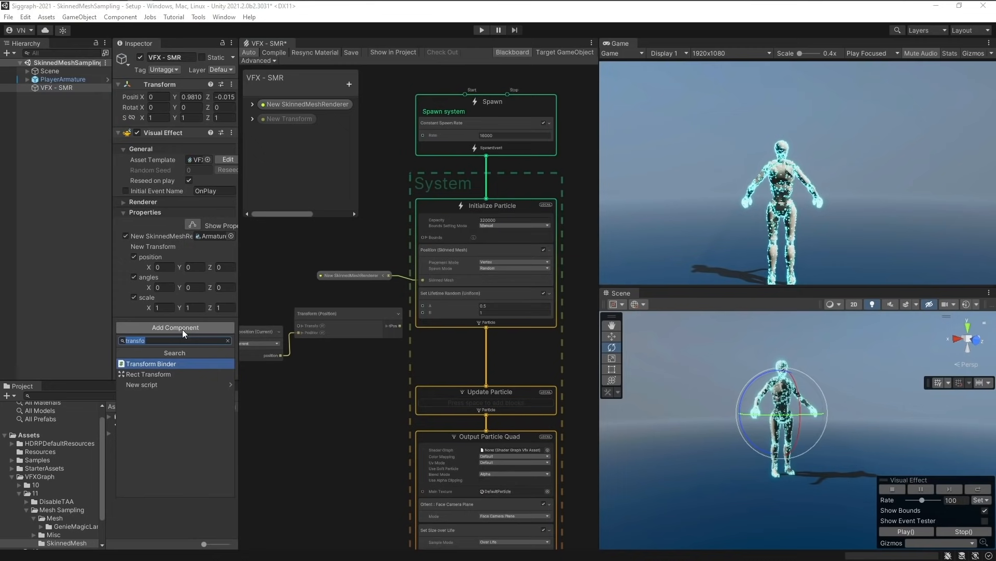
key("Return")
scroll(182, 332, "down", 2)
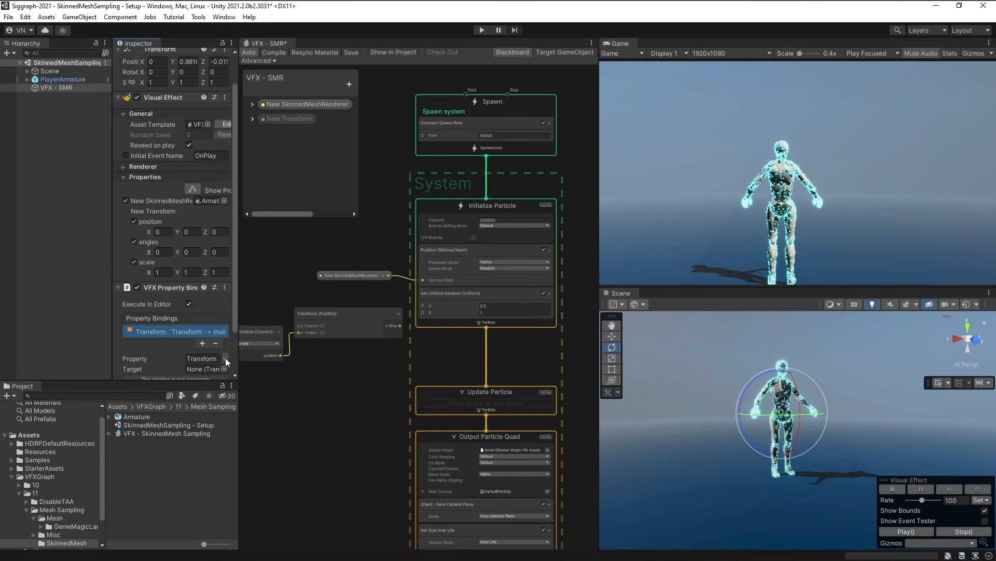
left_click(226, 359)
left_click(266, 361)
scroll(194, 348, "down", 3)
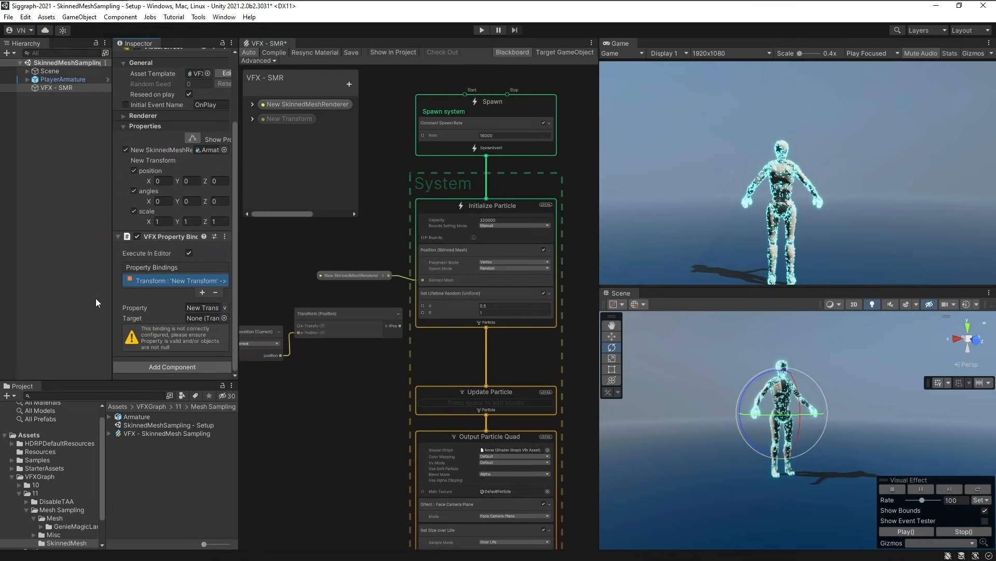
Set the Transform Binder's target to the Hips bone in the PlayerArmature skeleton
left_click(27, 79)
left_click(35, 96)
left_click(34, 112)
left_click(42, 121)
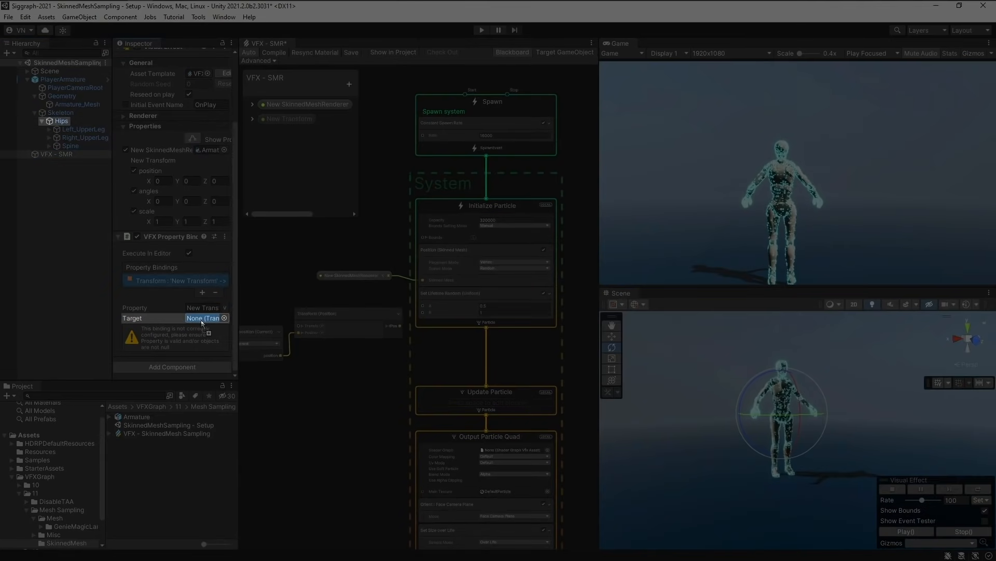
left_click_drag(202, 323, 203, 318)
Add a Set Position block after Set Lifetime Random in Initialize Particle and feed it from the Transform (Position) node
left_click(454, 300)
key("space")
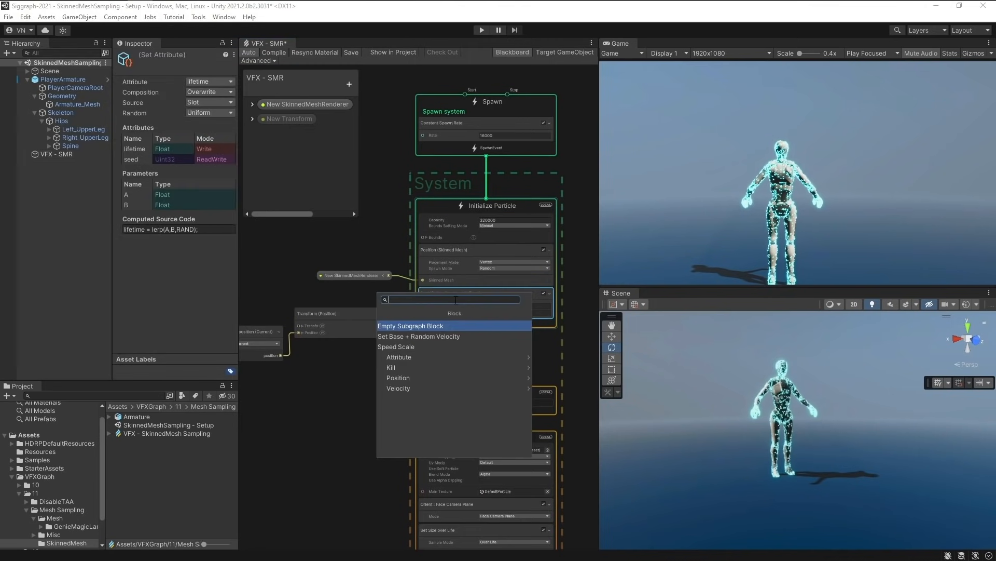
type("set position")
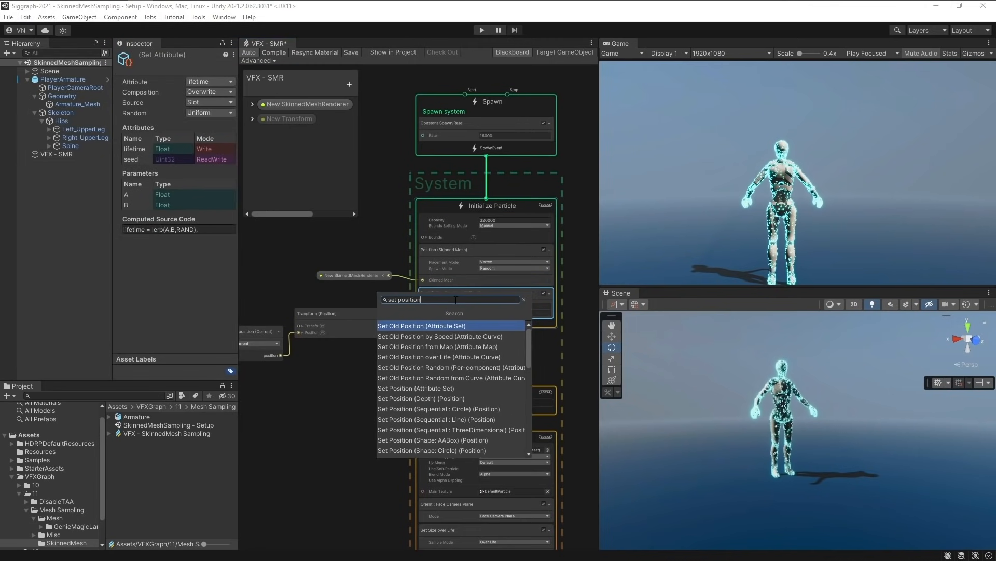
left_click(443, 388)
left_click_drag(449, 348, 400, 325)
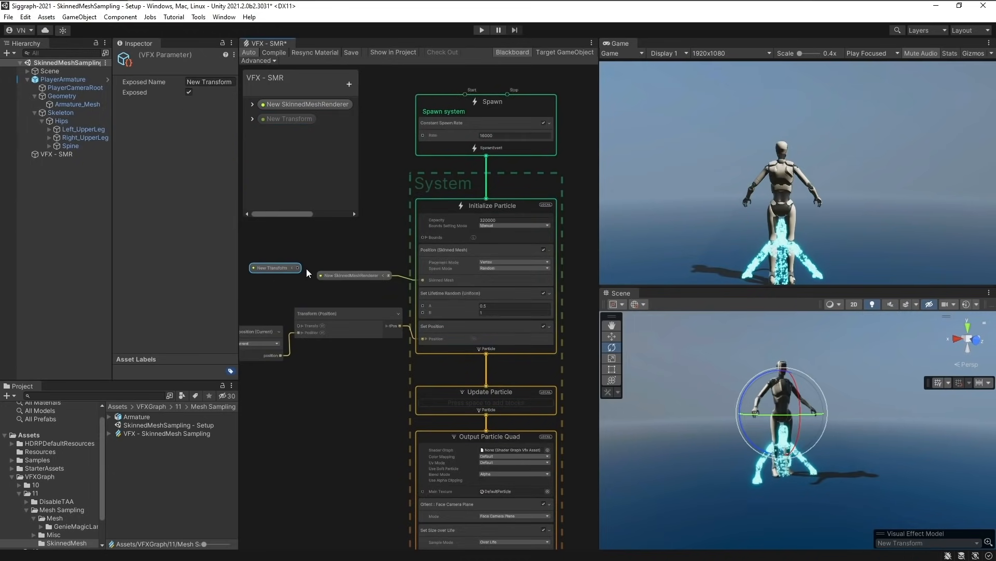
Connect New Transform to the Transform (Position) node's transform input and switch the property and the particle system to world space
left_click_drag(297, 267, 317, 326)
left_click(253, 119)
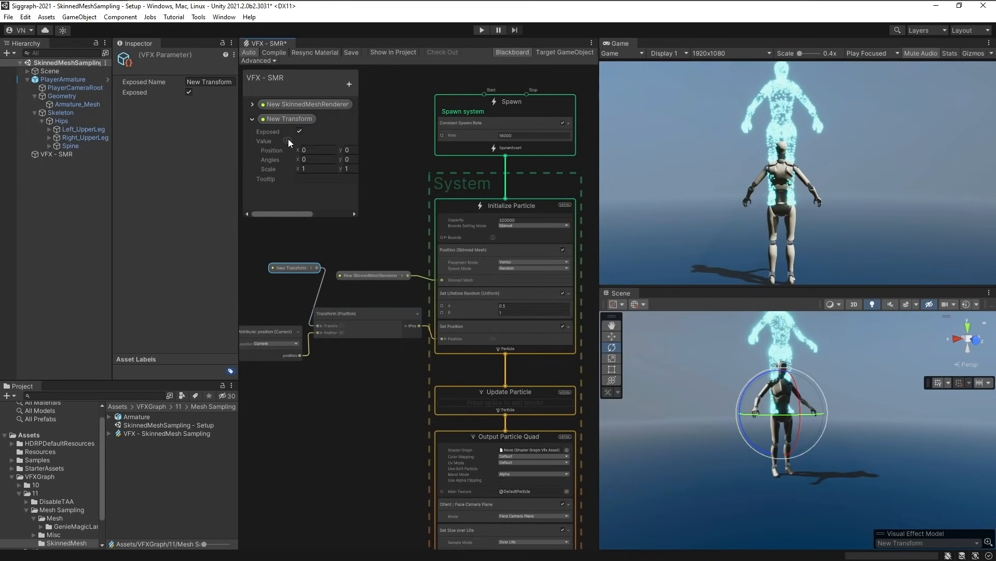
left_click(287, 141)
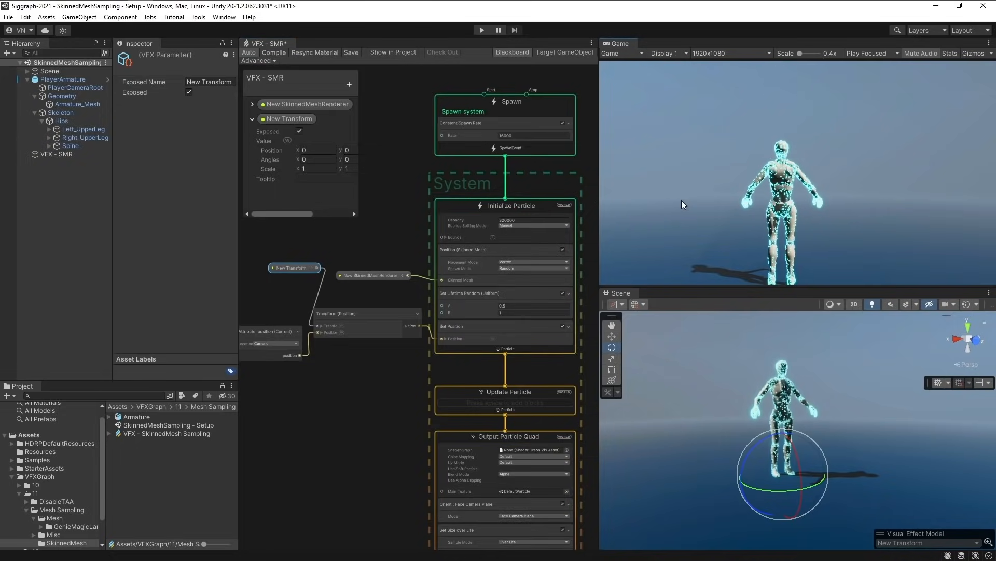
Run the scene again and walk the character around to check how the world-space particles follow the skinned mesh
key("ctrl+p")
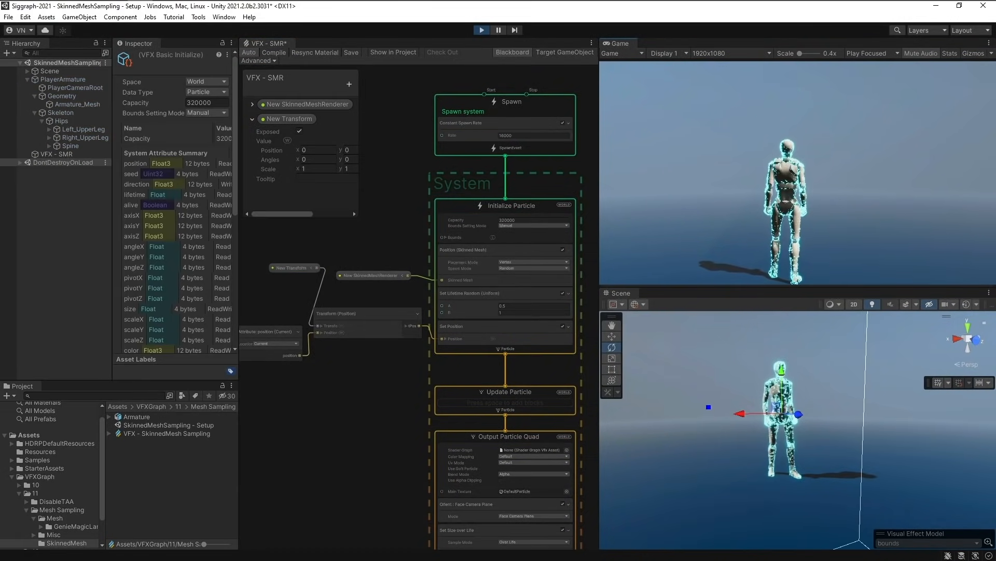
key("w")
key("a")
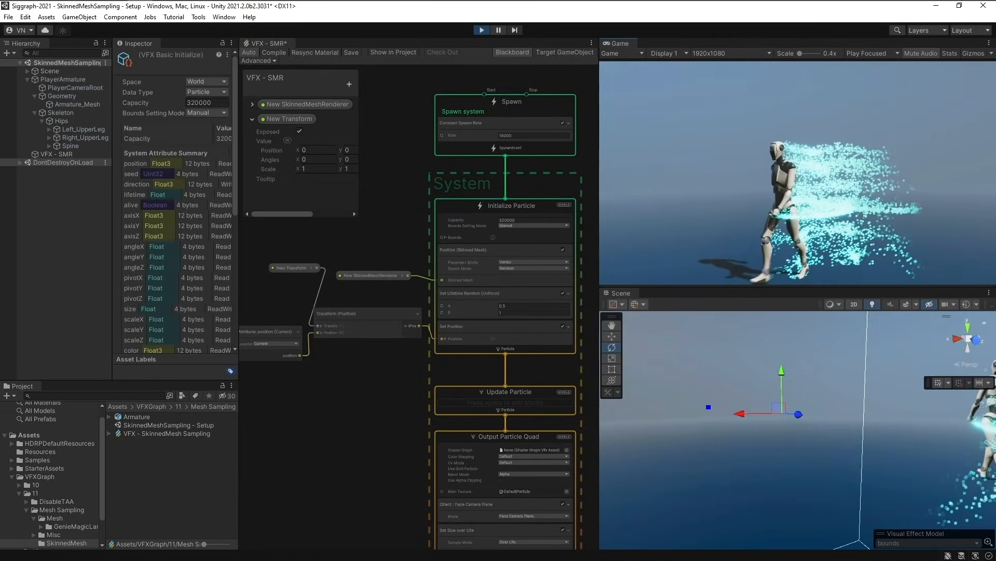
key("d")
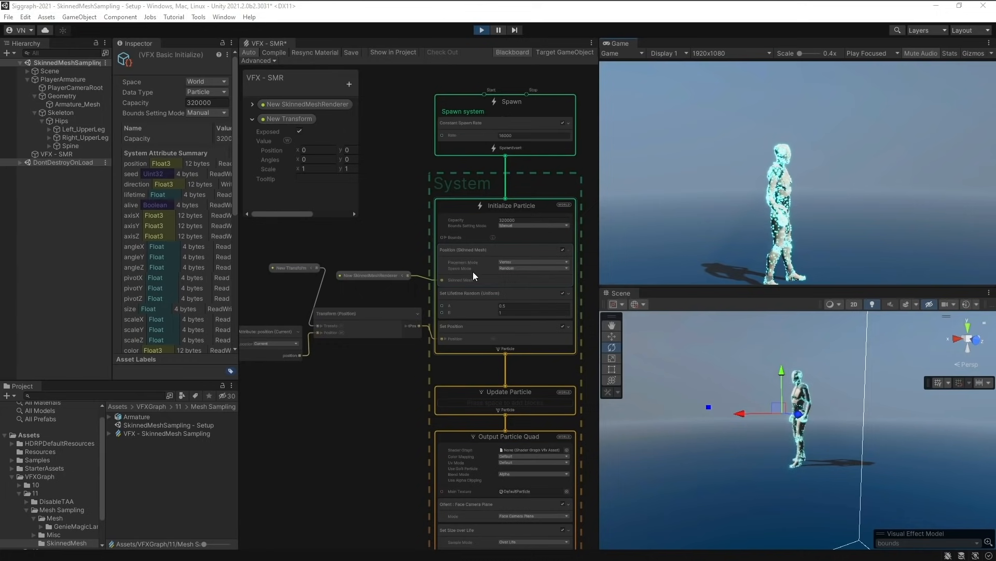
Select the Set Position and Position (Skinned Mesh) blocks together in the Initialize Particle context
left_click(456, 320)
left_click(456, 258, "ctrl")
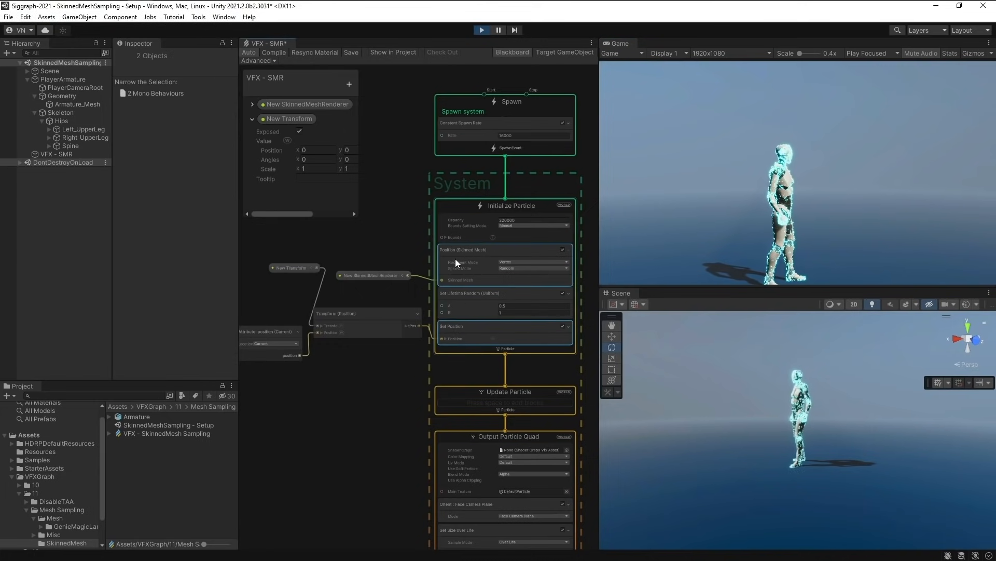
left_click_drag(474, 493, 473, 493)
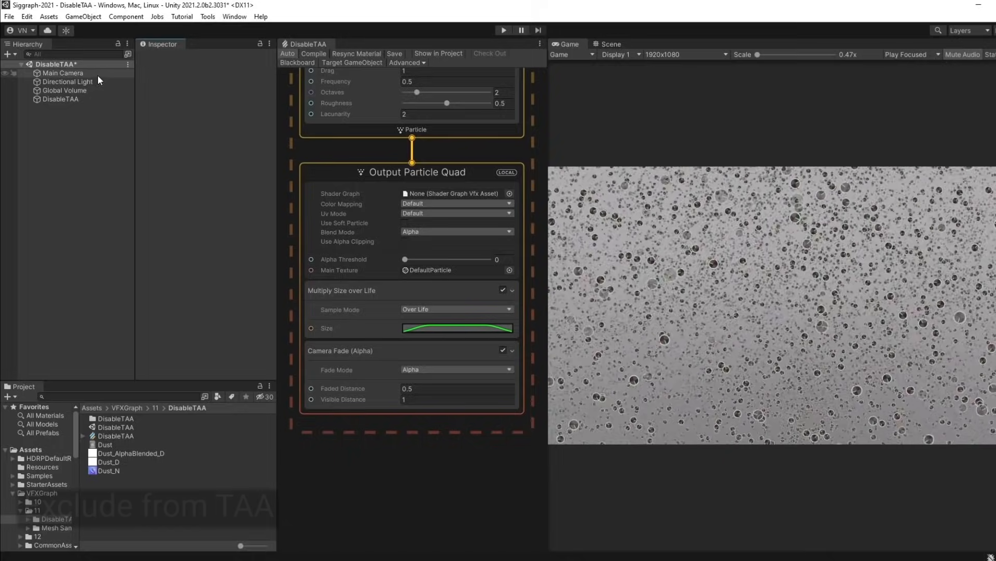
Set the Main Camera's post anti-aliasing to Temporal Anti-aliasing (TAA) in the DisableTAA scene
left_click(91, 73)
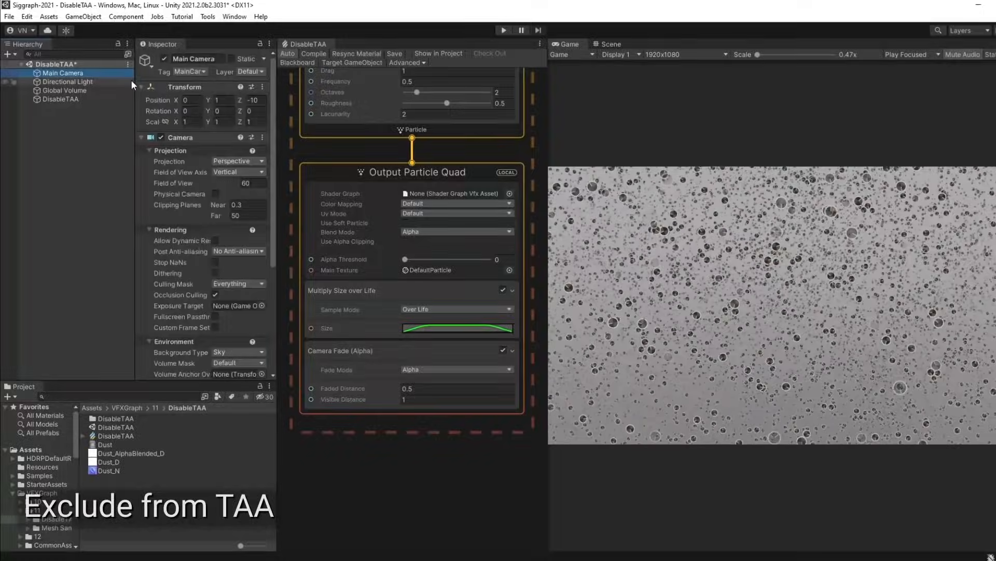
left_click(240, 251)
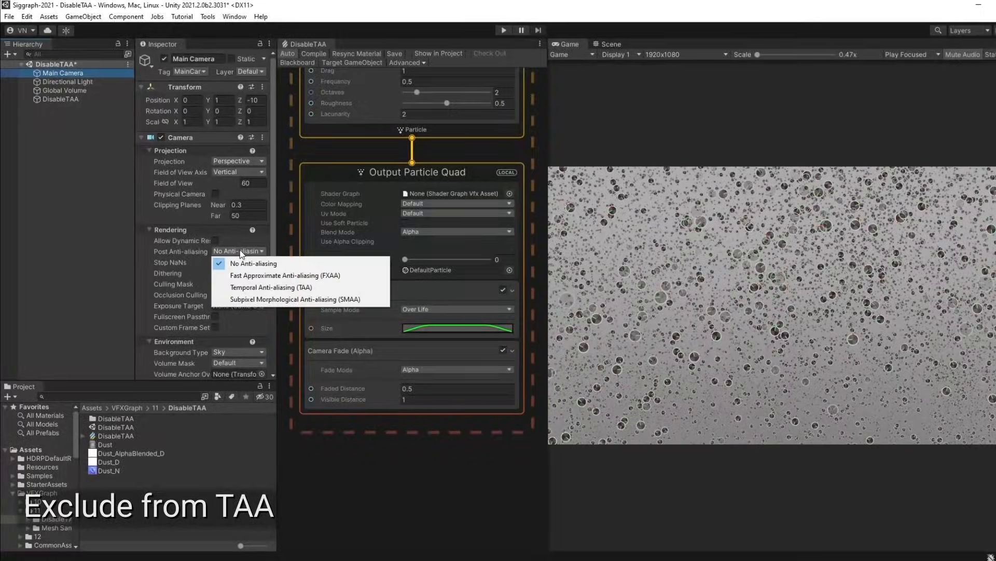
left_click(253, 287)
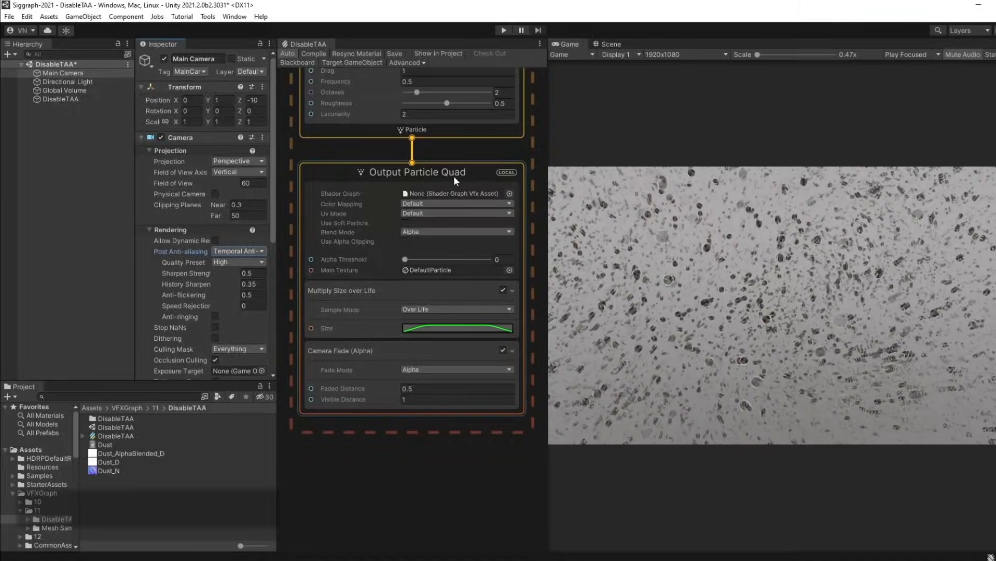
Enable Exclude From TAA on the Output Particle Quad context
left_click(453, 173)
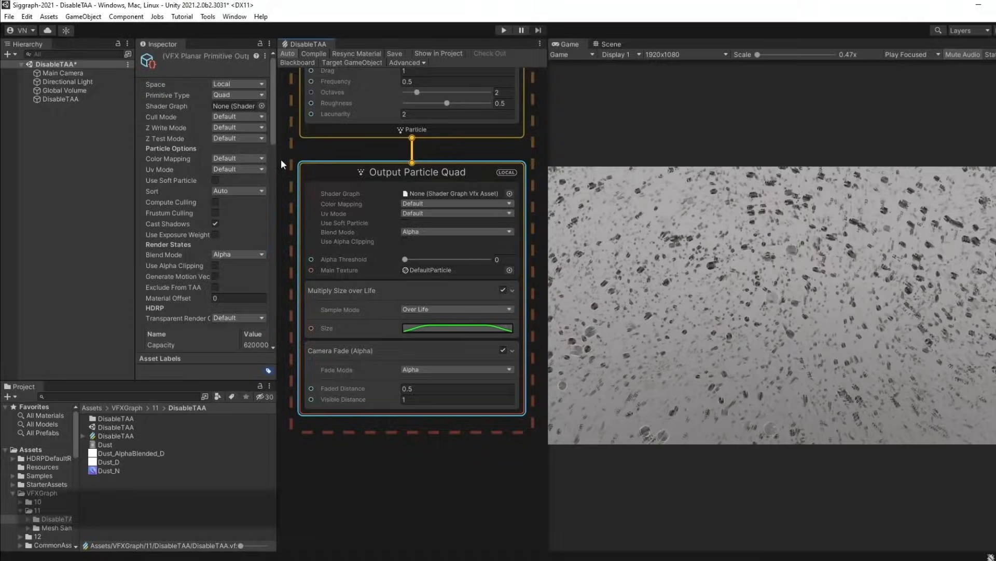
left_click(215, 287)
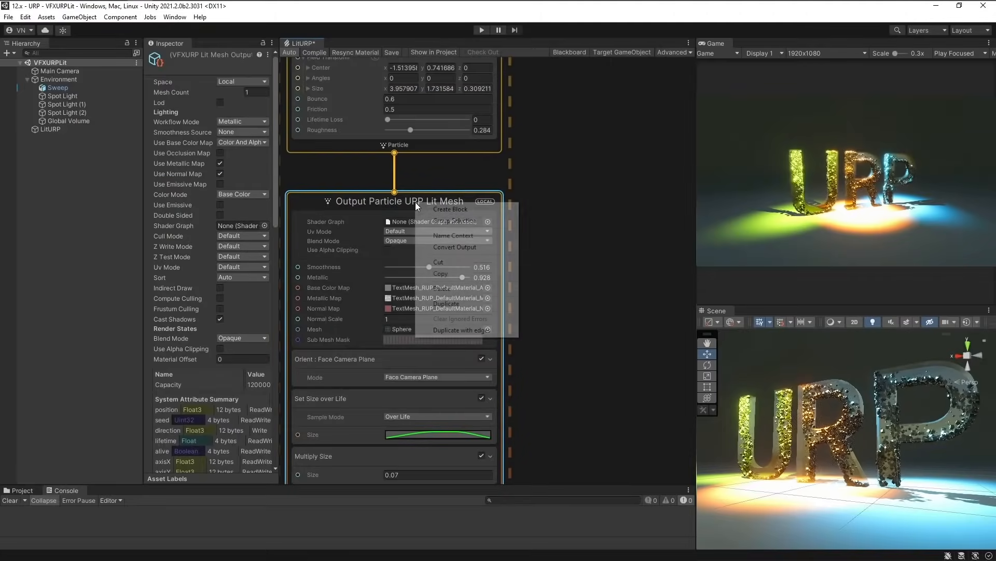
Duplicate the Output Particle URP Lit Mesh context and place the copy beside the original
right_click(456, 204)
left_click(469, 300)
left_click_drag(409, 83, 497, 167)
Convert the duplicated URP Lit Mesh output to Output Particle HDRP Lit Mesh
right_click(572, 182)
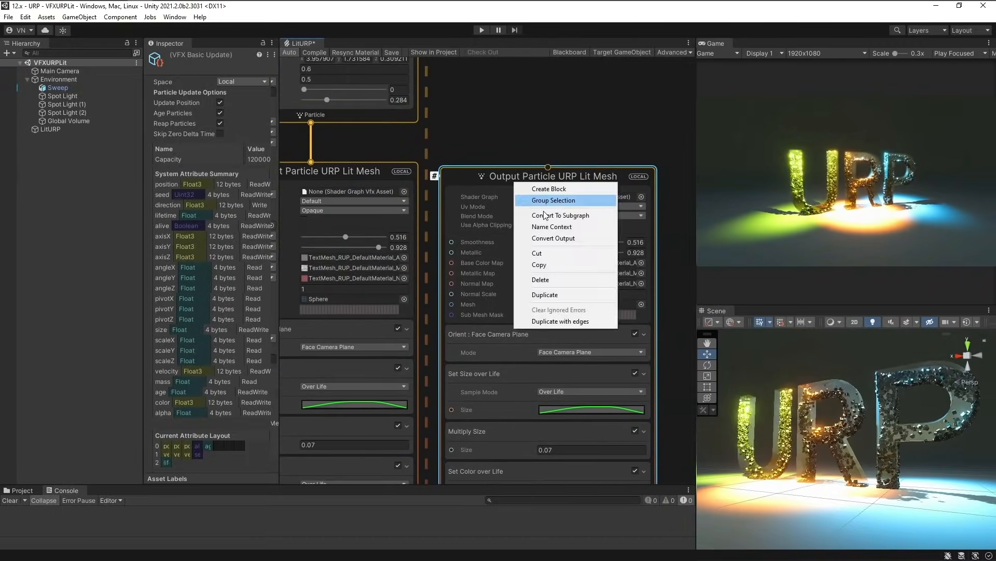
left_click(556, 235)
type("hdrp lit mesh")
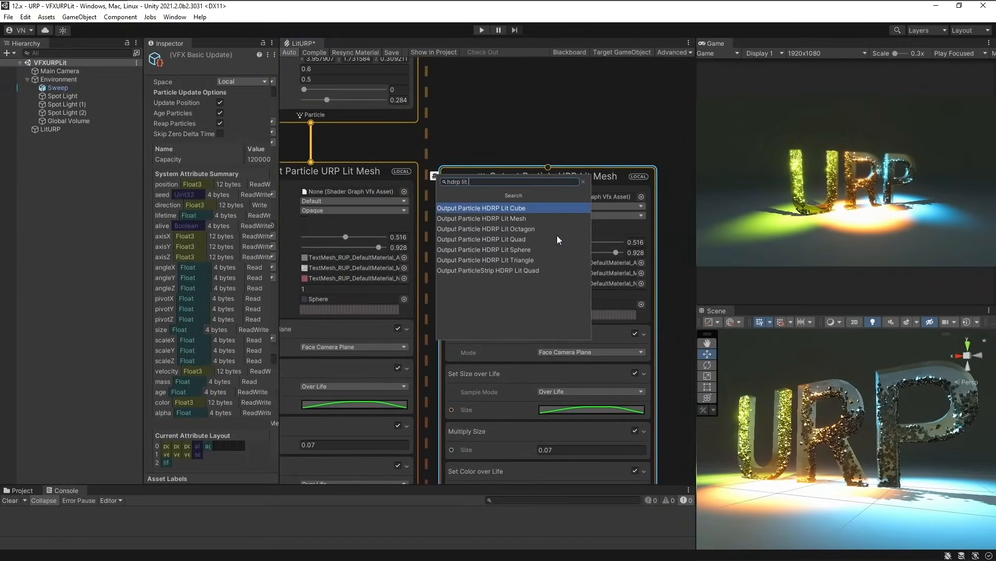
key("Return")
Connect the HDRP Lit Mesh output to the Update Particle context and select the URP Lit Mesh output
scroll(522, 157, "down", 4)
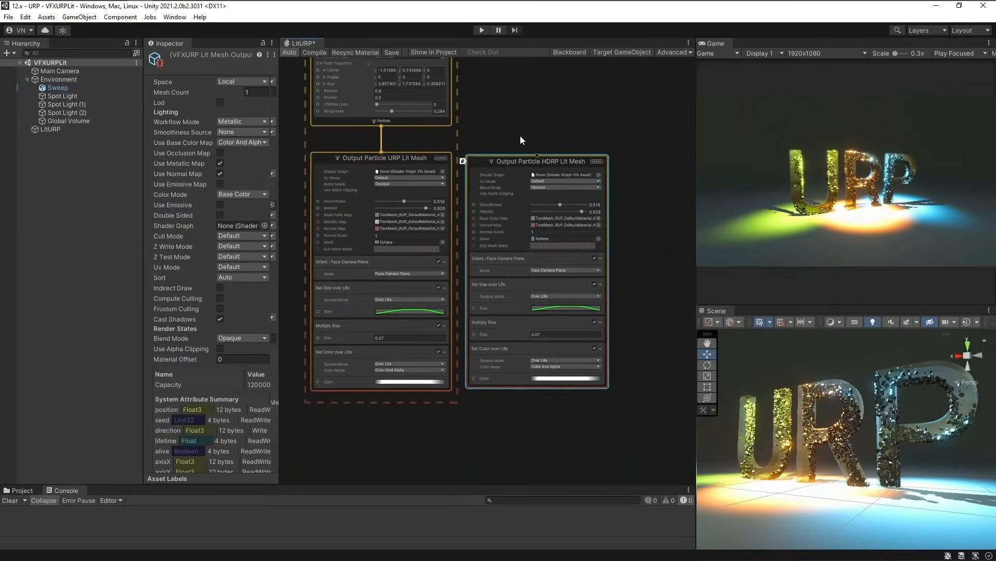
left_click_drag(545, 165, 391, 130)
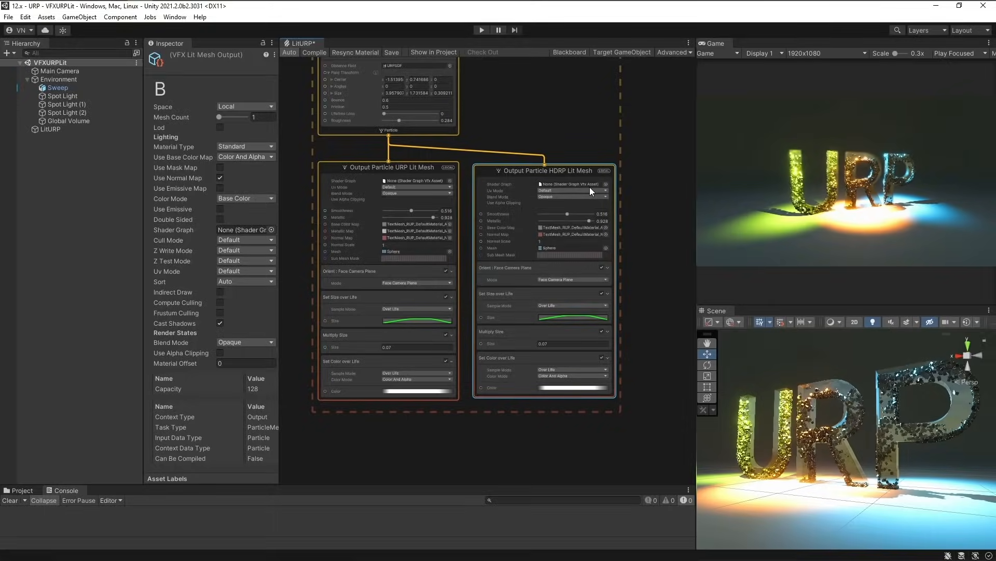
left_click(420, 169)
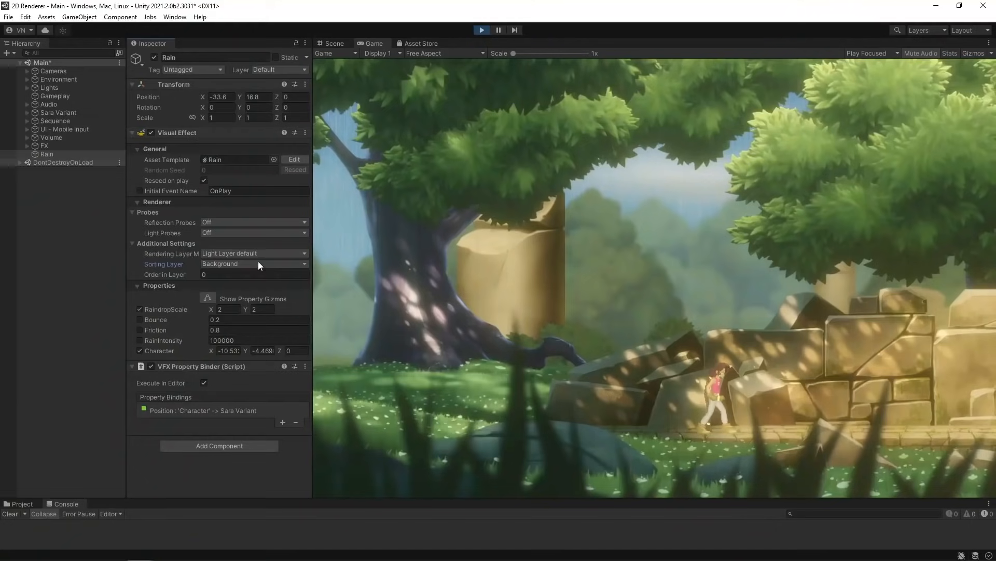
Set the Rain effect's Sorting Layer to Near Foreground and vary its Order in Layer, up to 127 and back down
left_click(257, 263)
left_click(250, 344)
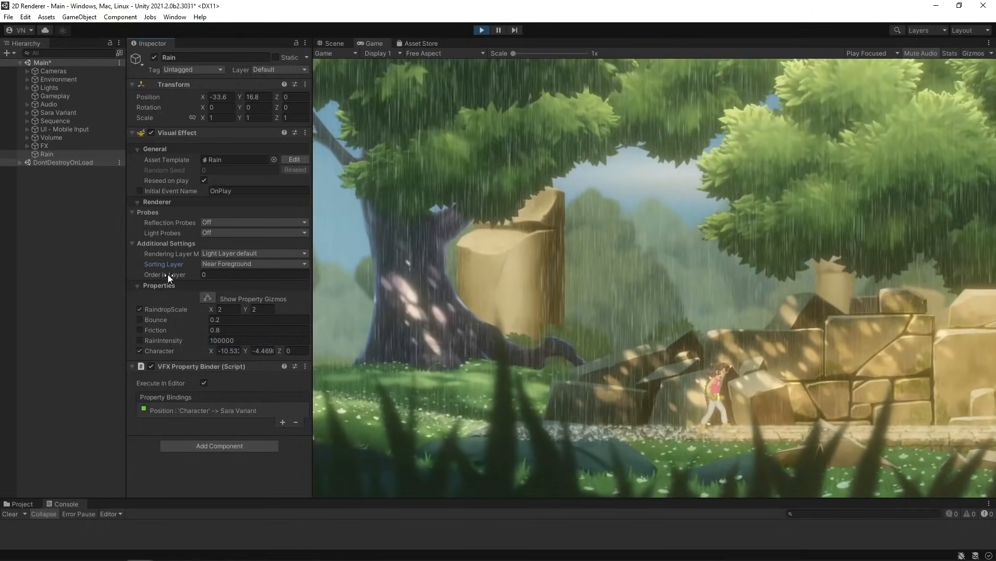
left_click_drag(167, 274, 350, 321)
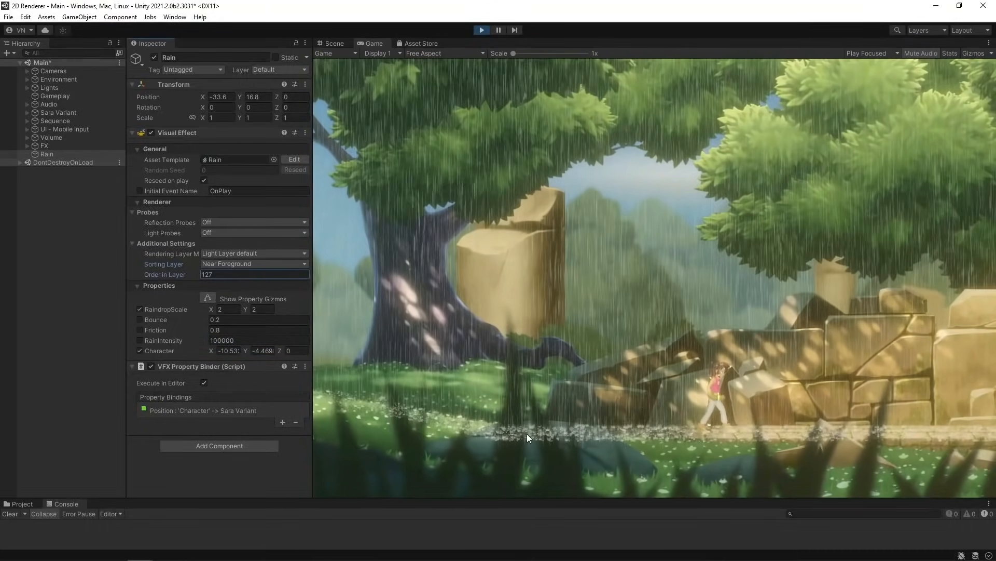
left_click_drag(183, 273, 18, 264)
left_click(207, 263)
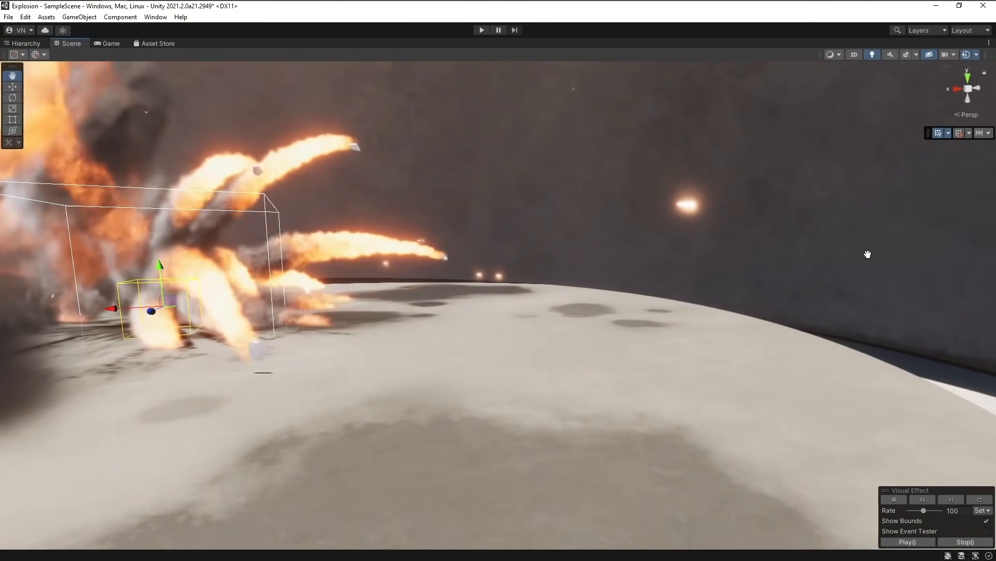
Play the explosion visual effect in the scene and look at it closely
left_click_drag(868, 253, 647, 253)
key("w")
left_click(895, 540)
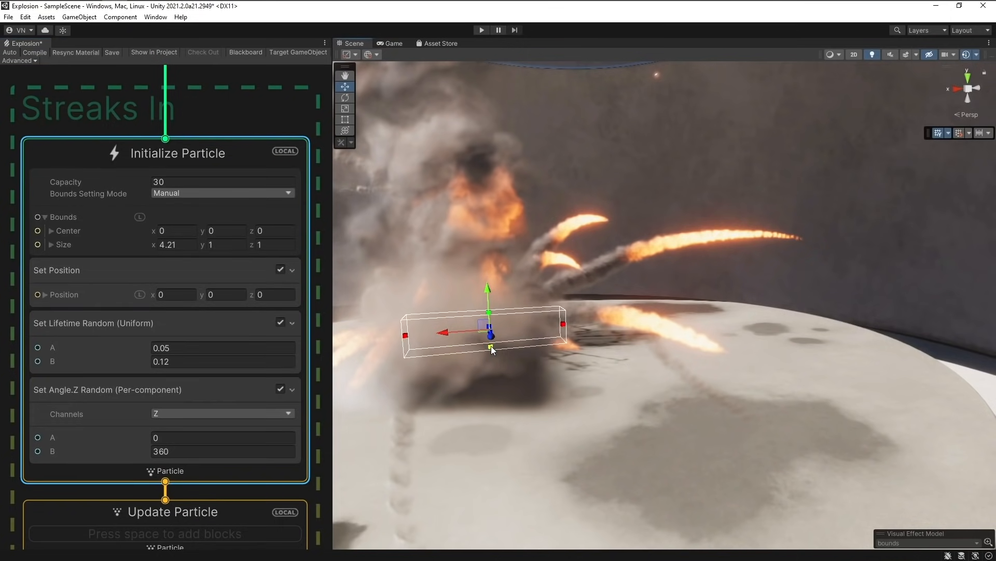
Resize the Streaks In bounds box in the scene to about 5.83 in X and 2.39 in Y, and extend both Z sides
left_click_drag(491, 346, 494, 391)
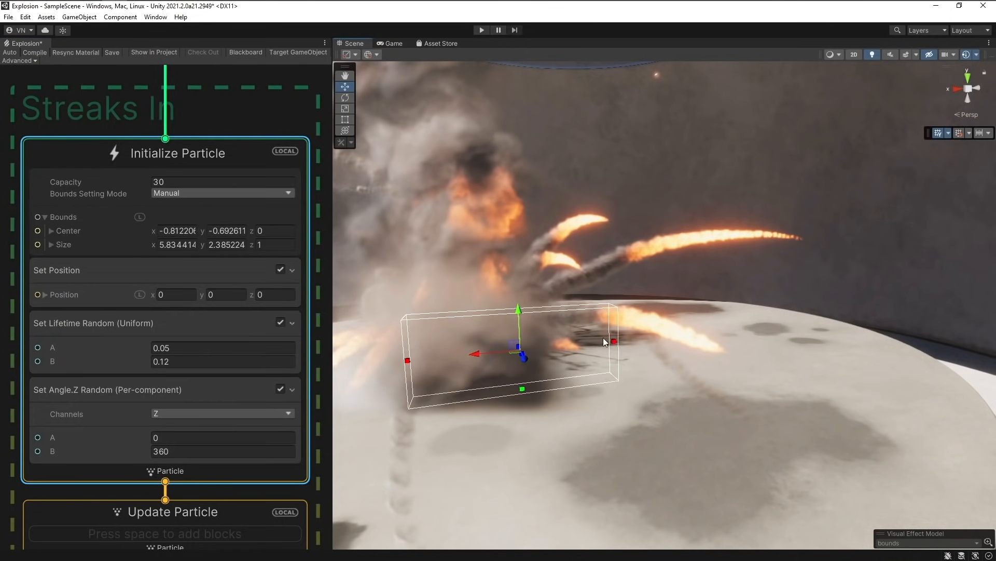
left_click_drag(382, 366, 539, 363, "alt")
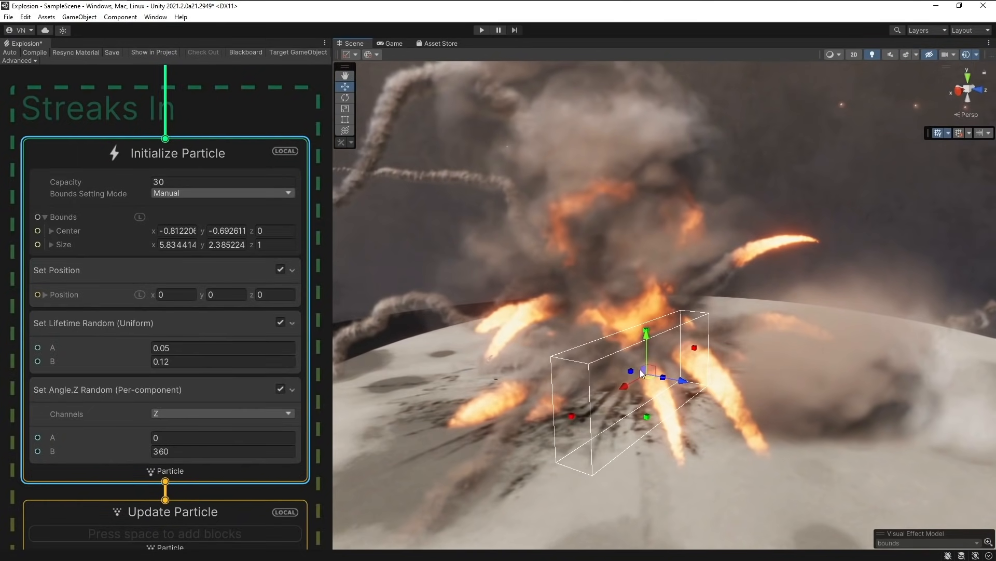
left_click_drag(633, 371, 501, 343)
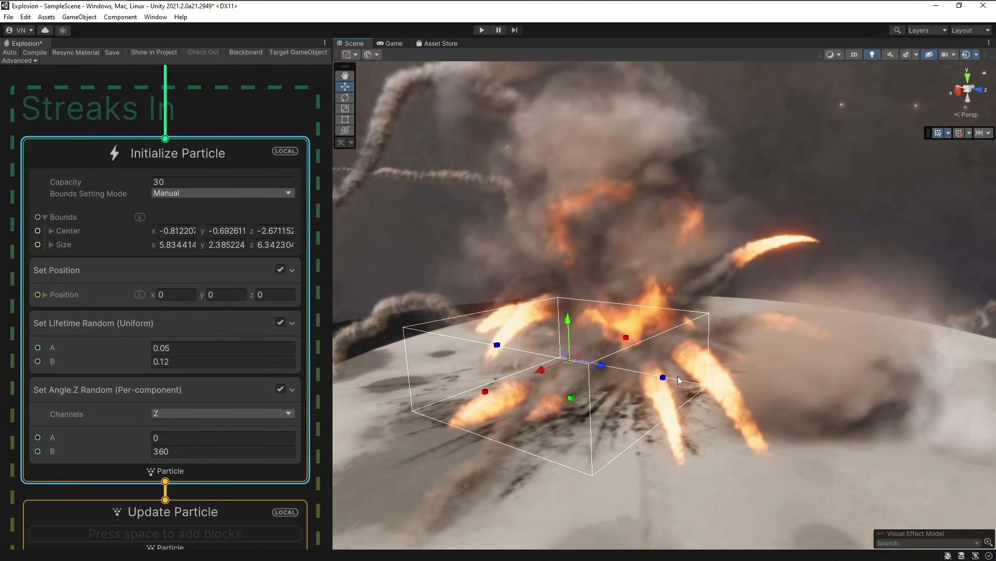
left_click_drag(665, 379, 700, 384)
scroll(84, 283, "down", 16)
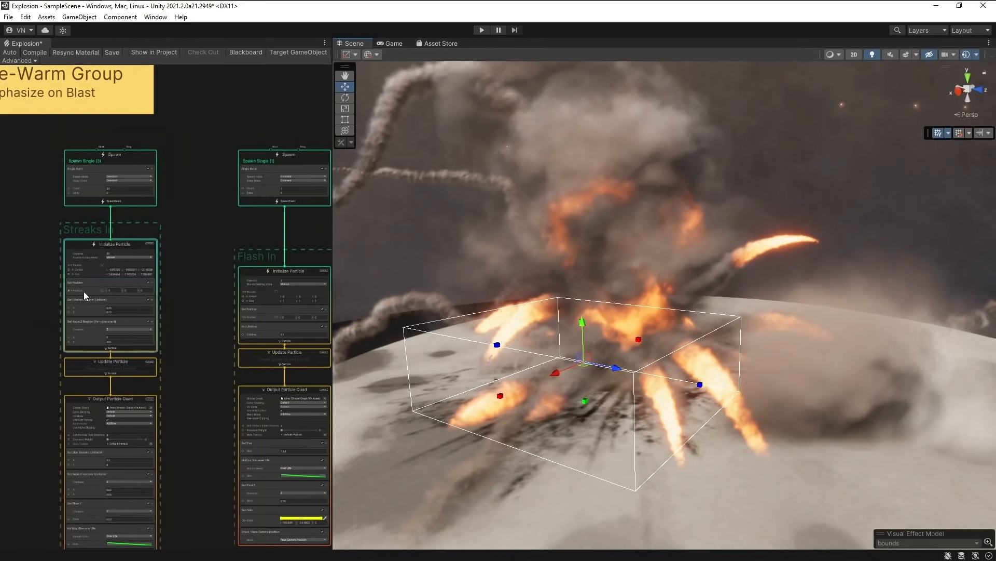
middle_click_drag(219, 229, 121, 224)
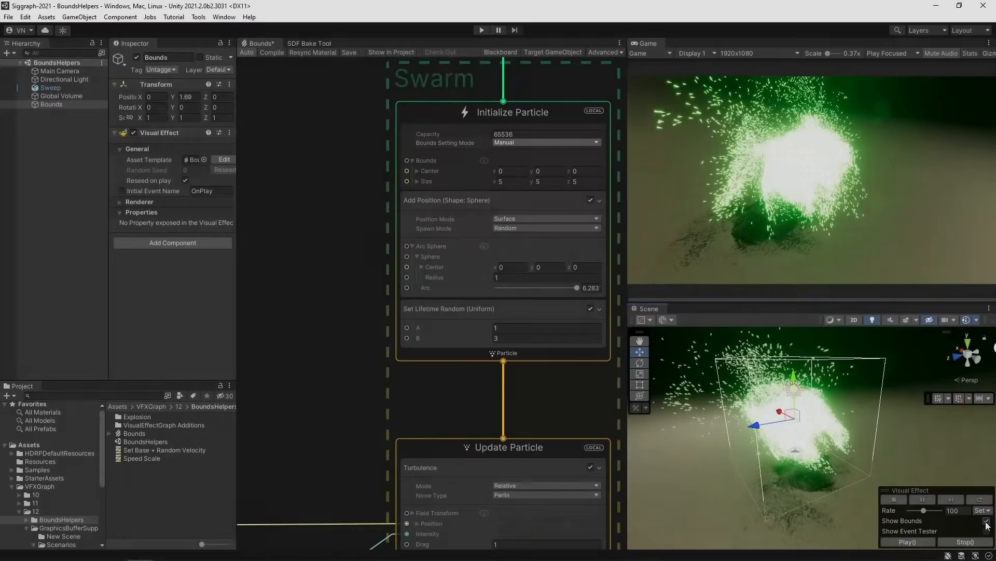
Turn on Show Bounds for the Bounds effect and try adjusting the Swarm bounds' Y size and X center
left_click(986, 520)
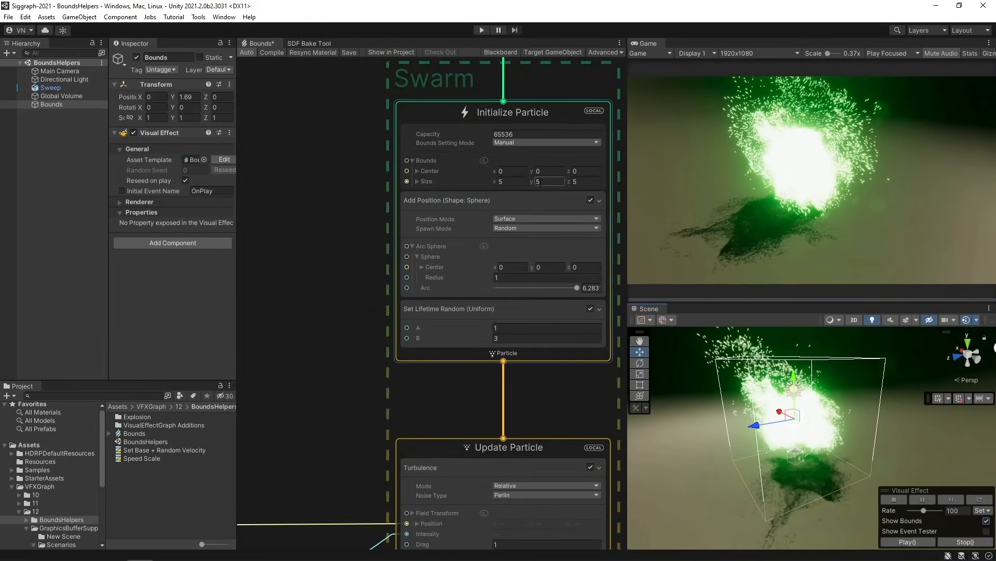
type("7.25")
key("Return")
left_click_drag(531, 181, 528, 186)
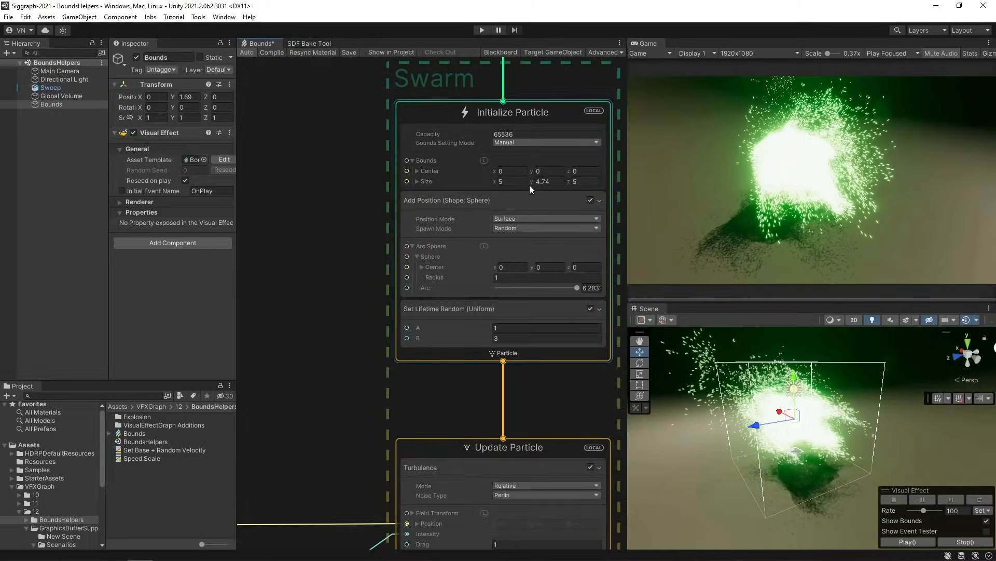
mouse_move(496, 172)
left_mouse_down()
mouse_move(456, 169)
mouse_move(493, 174)
left_mouse_up()
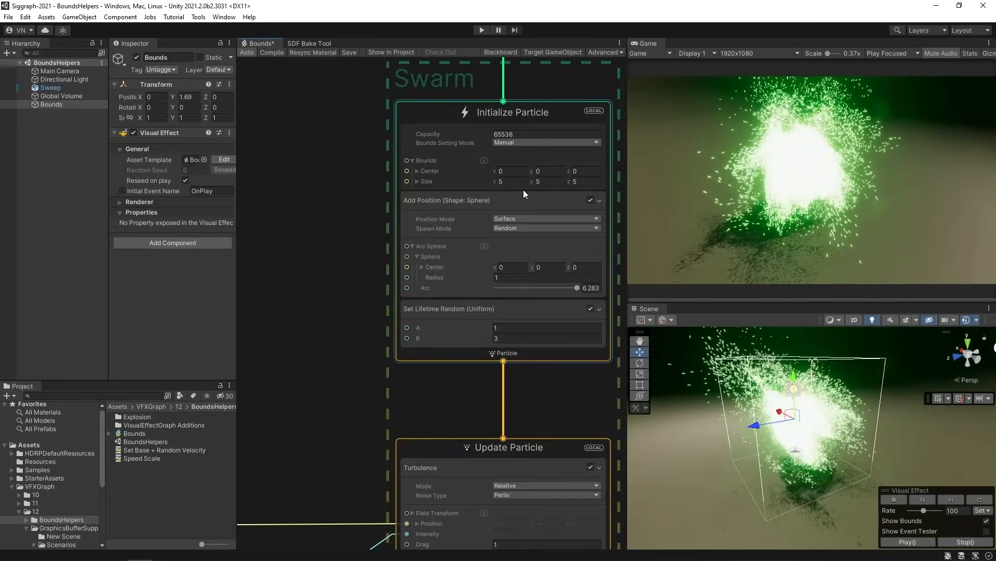
Switch the Swarm system's Bounds Setting Mode to Automatic, and from there to Recorded
left_click(524, 142)
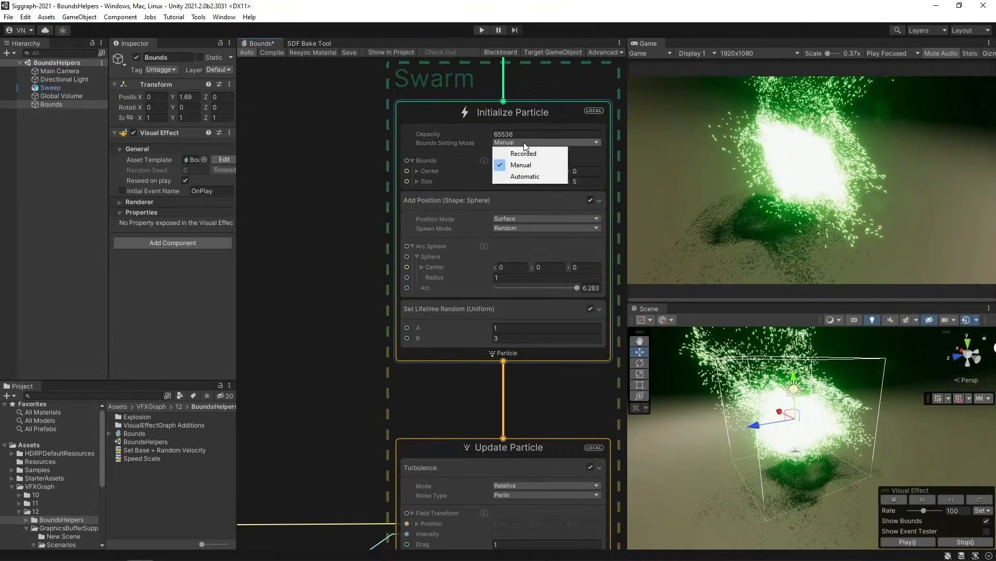
left_click(524, 178)
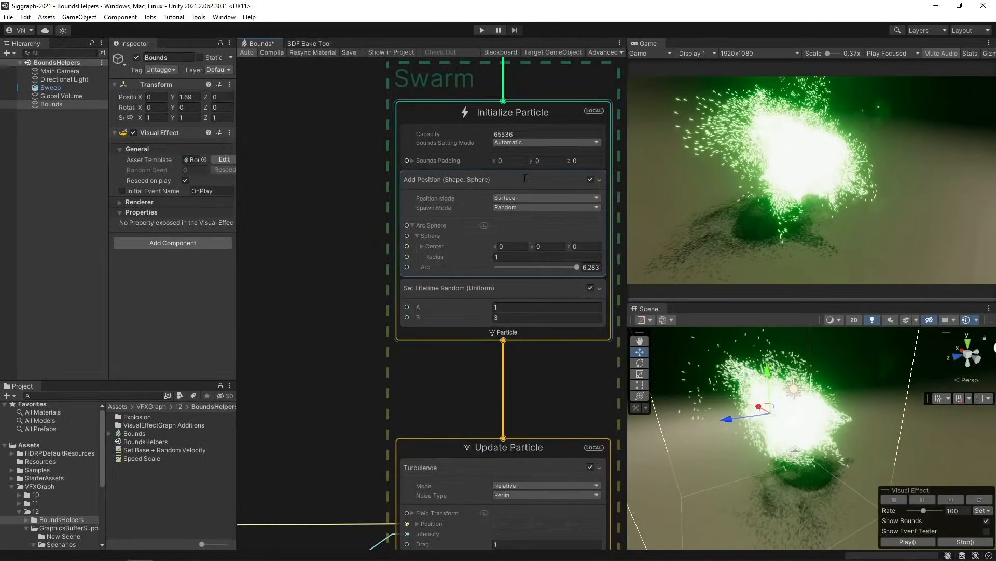
left_click(527, 144)
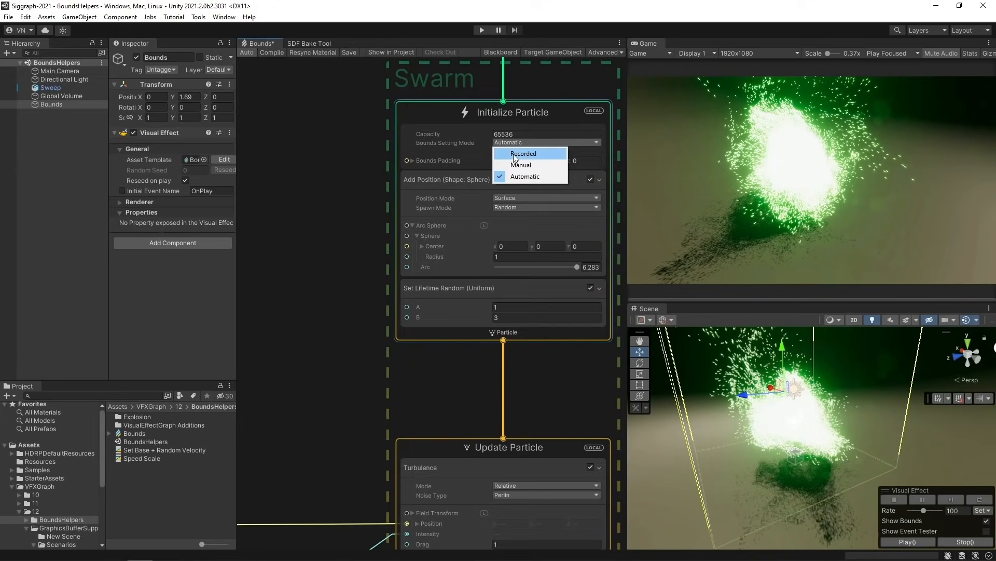
left_click(518, 155)
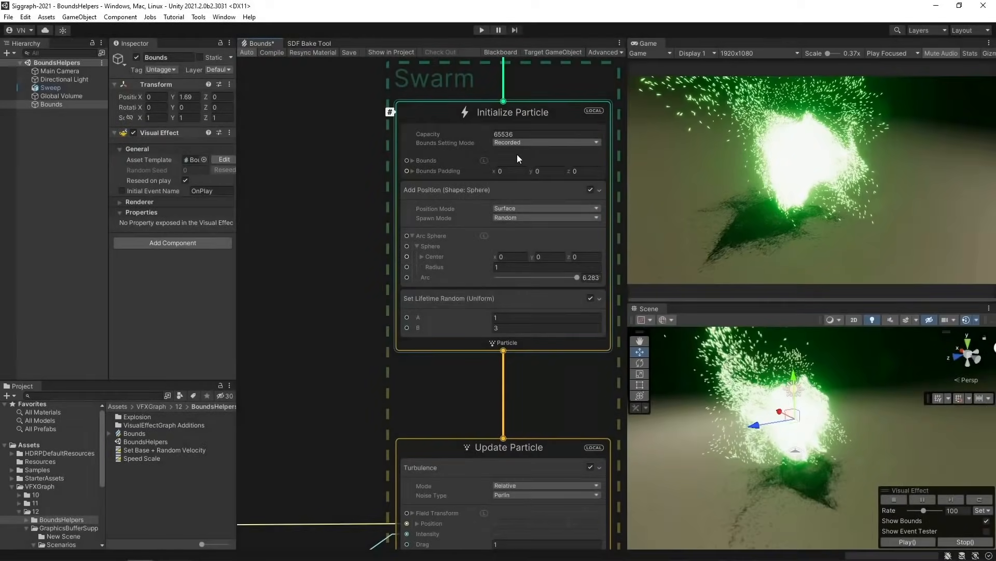
Attach the Bounds object from the scene as the graph's target visual effect GameObject
left_click(535, 53)
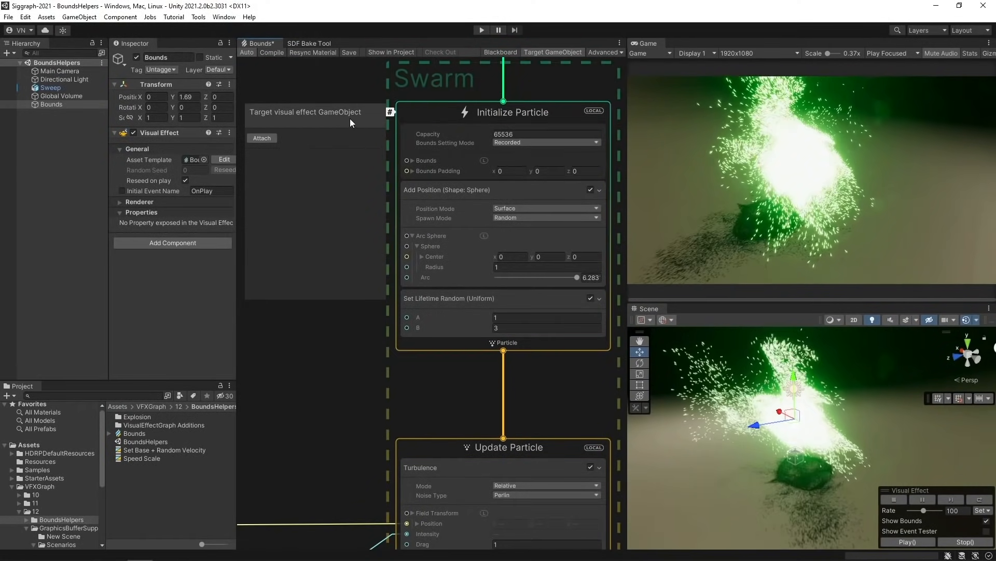
left_click(72, 104)
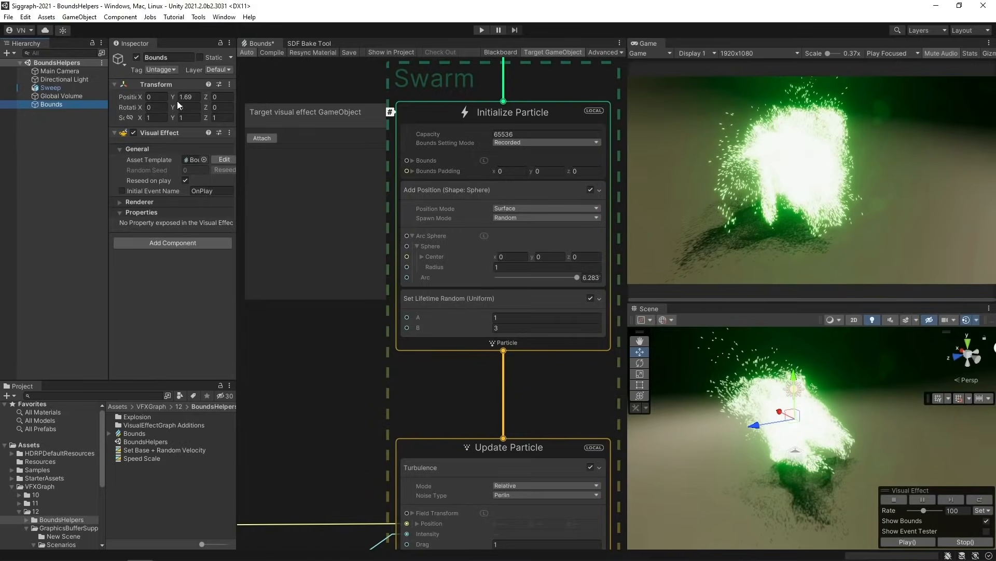
left_click(262, 138)
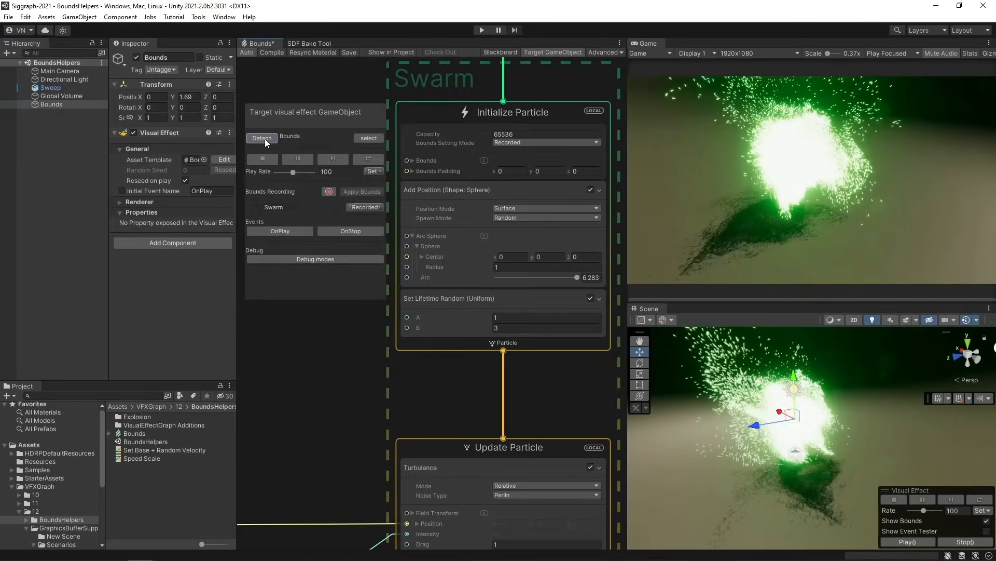
Record the Swarm system's bounds, apply them, and expand the Bounds values in Initialize Particle
left_click(329, 192)
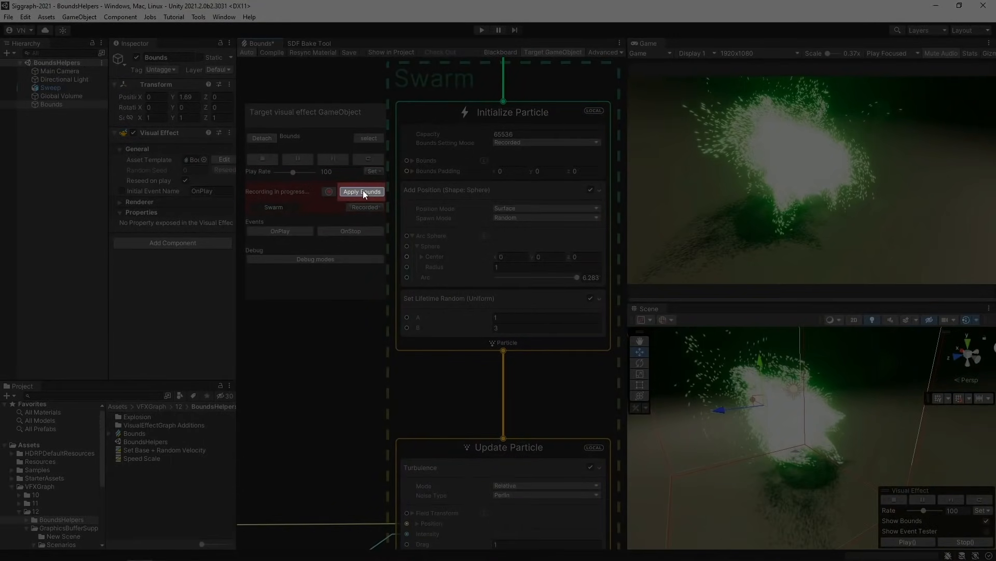
left_click(363, 191)
left_click(412, 160)
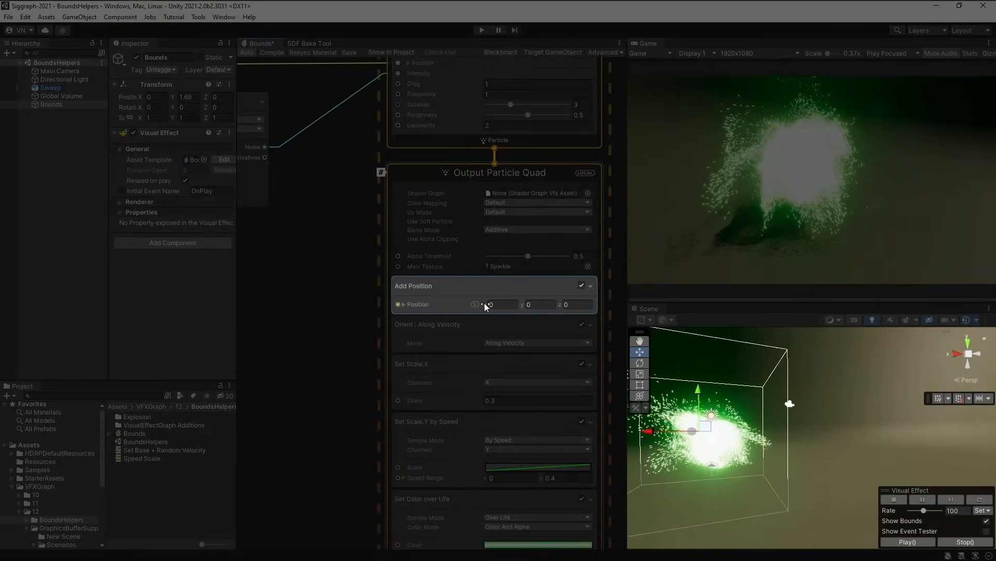
Set the Add Position block's X offset in Output Particle Quad to about -20.49
left_click_drag(484, 303, 136, 329)
middle_click_drag(845, 424, 770, 424)
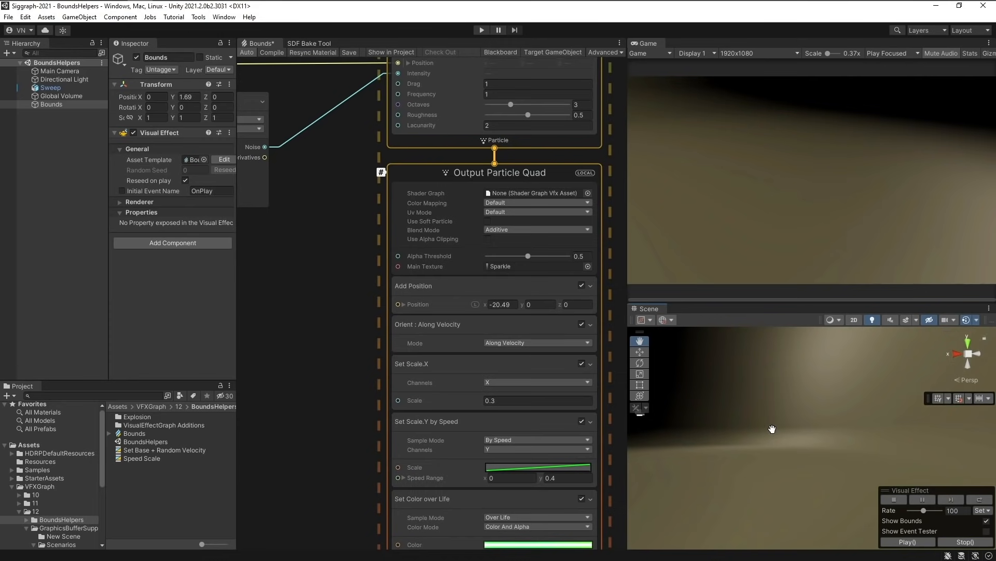
middle_click_drag(341, 82, 344, 521)
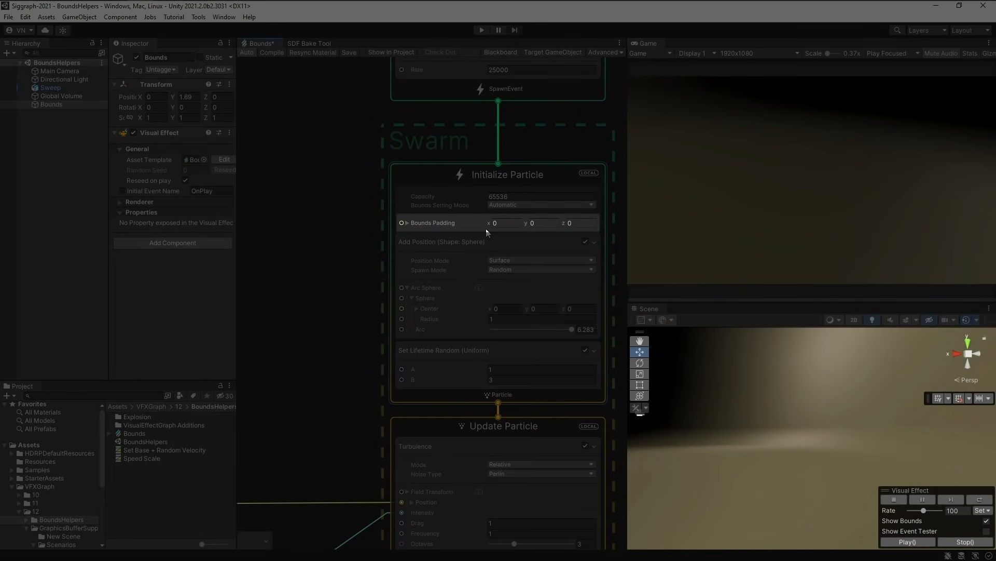
Edit the X value of the Swarm system's Bounds Padding in Initialize Particle
left_click_drag(493, 223, 747, 273)
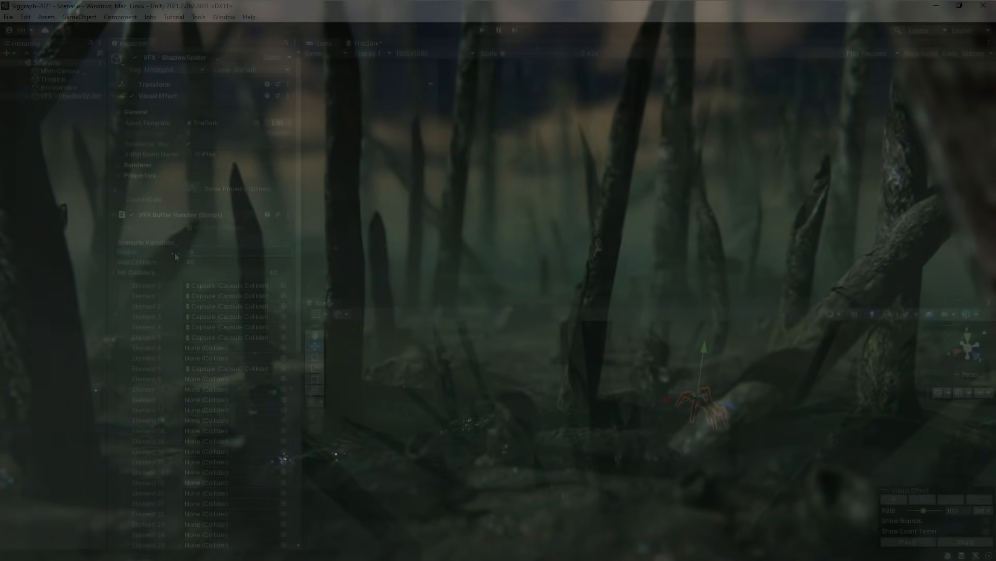
Set the VFX Buffer Handler's Radius to 16 and move the VFX - ShadowSpider object through the forest scene
mouse_move(175, 256)
left_mouse_down()
mouse_move(322, 255)
mouse_move(185, 257)
left_mouse_up()
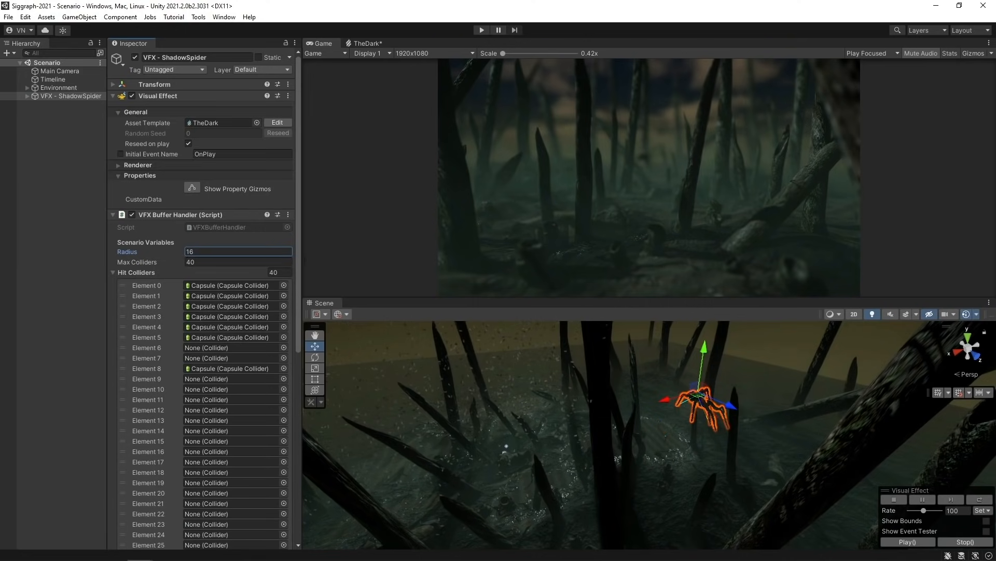
left_click_drag(696, 393, 384, 472)
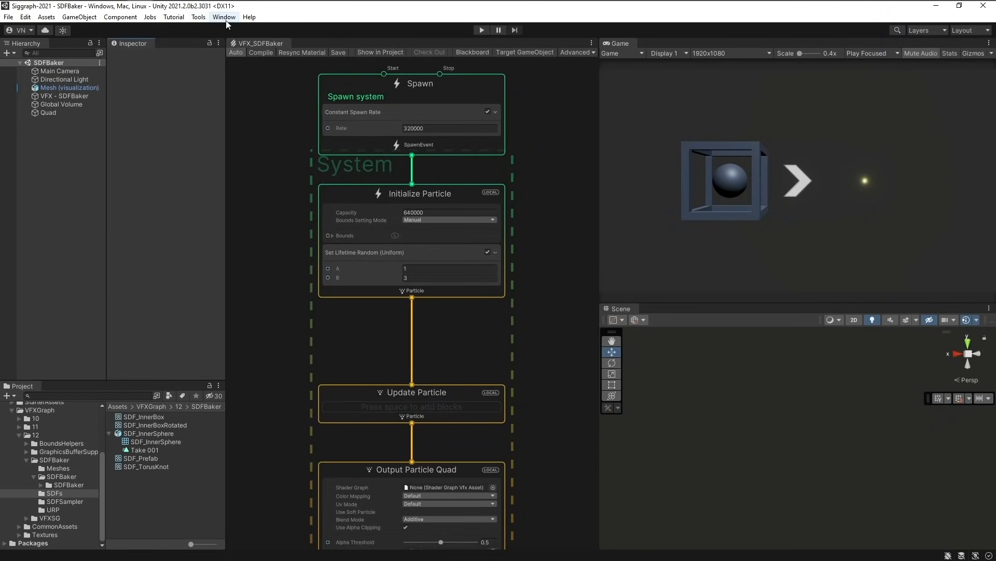
Open the SDF Bake Tool and dock it beside the VFX_SDFBaker graph
left_click(224, 18)
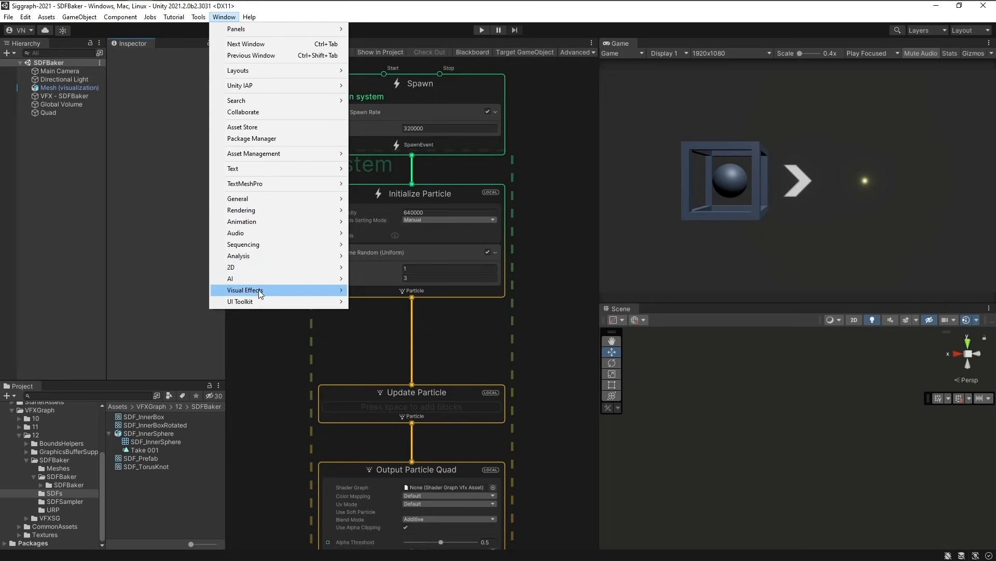
mouse_move(258, 290)
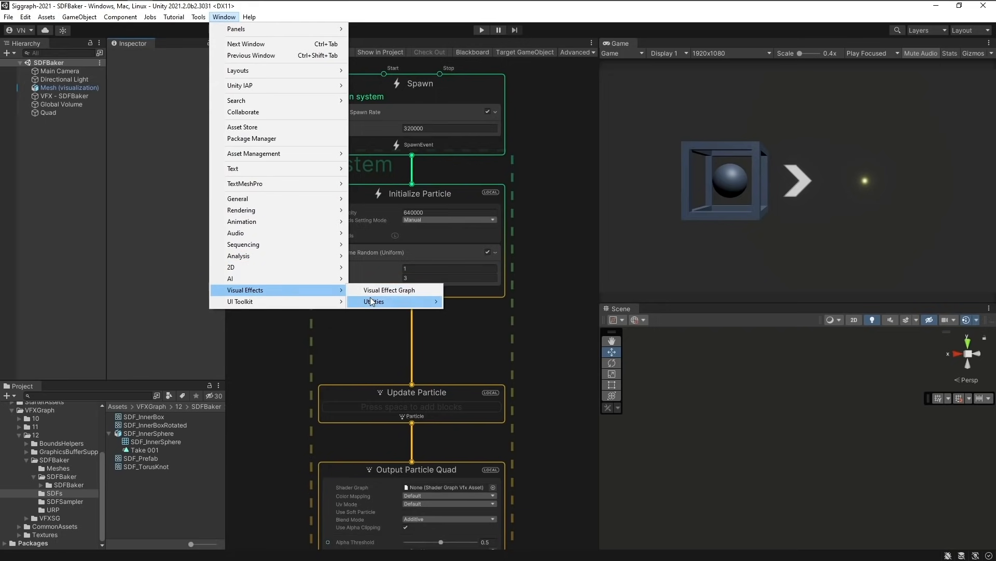
mouse_move(373, 303)
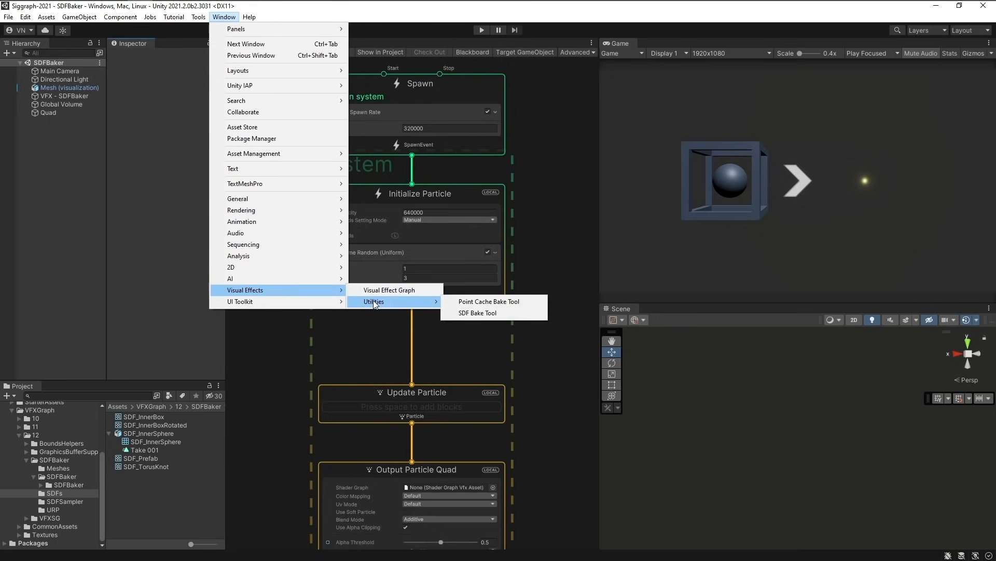
left_click(474, 313)
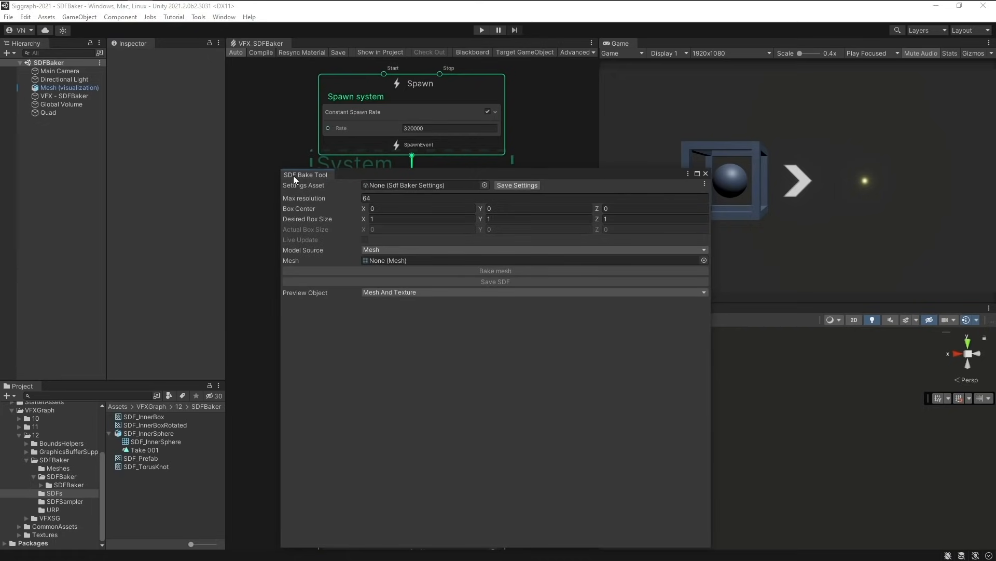
left_click_drag(294, 175, 296, 48)
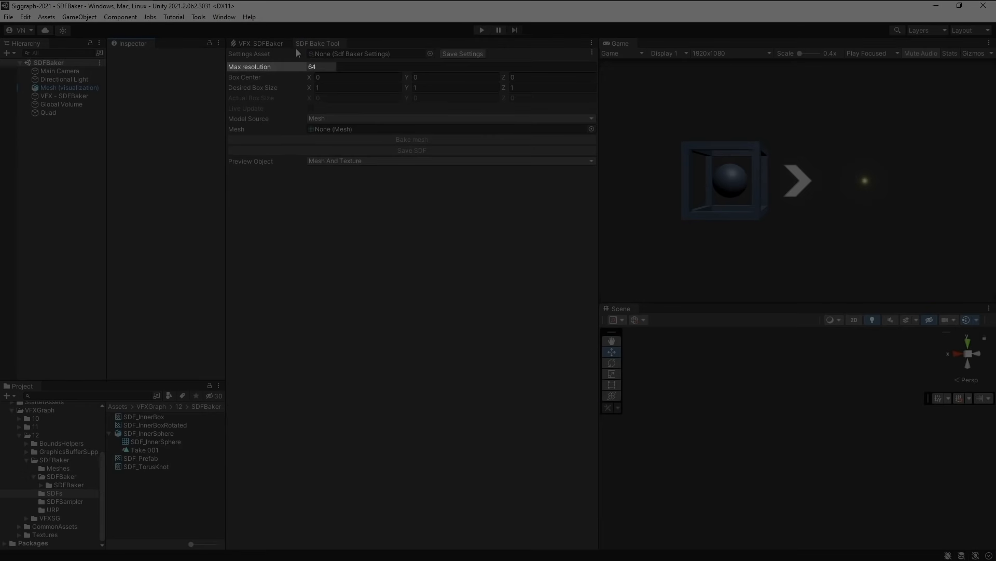
Keep Mesh as the SDF Bake Tool's model source and assign the SDF_InnerSphere mesh
left_click(247, 67)
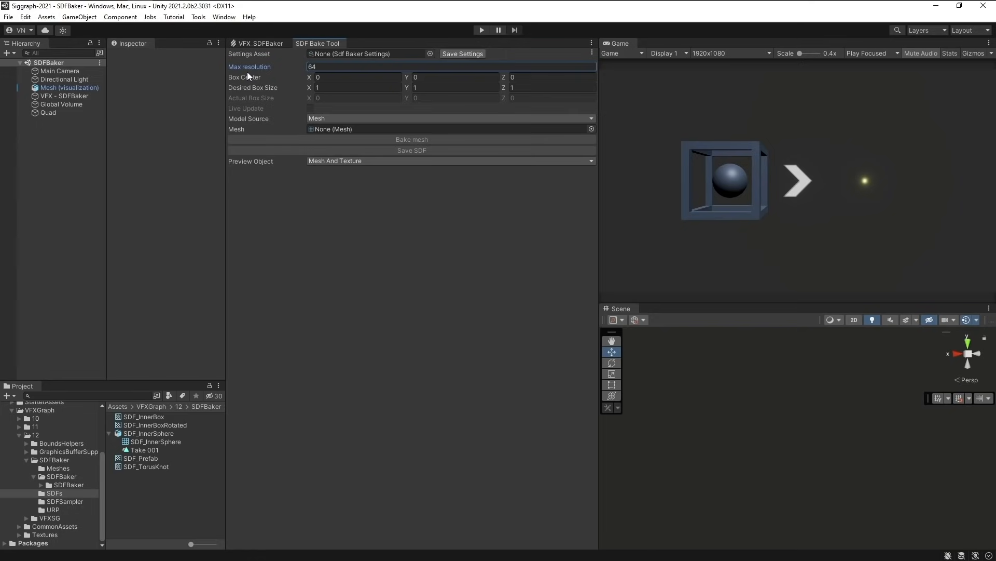
left_click(330, 120)
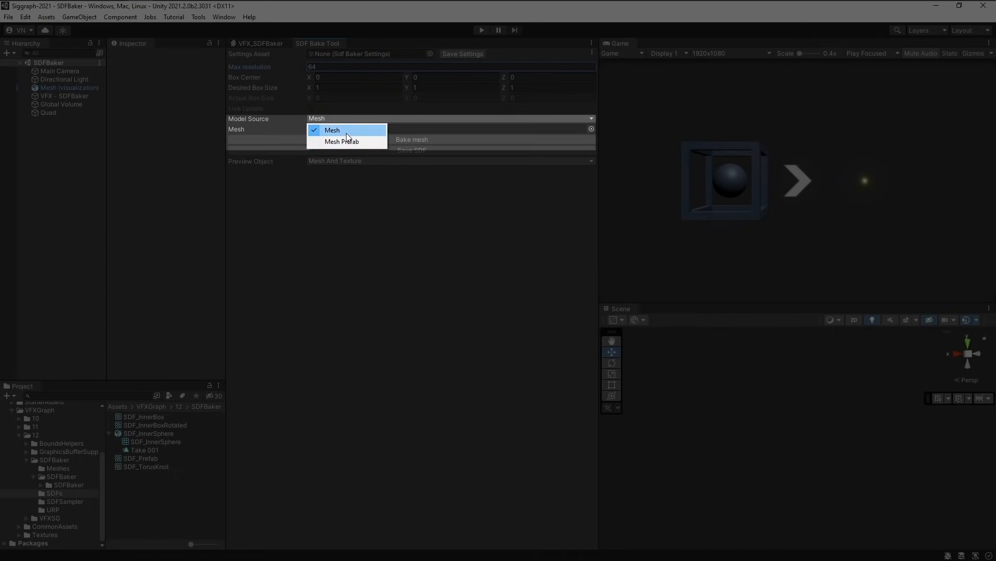
left_click(346, 132)
left_click_drag(152, 445, 358, 128)
left_click_drag(402, 231, 395, 202)
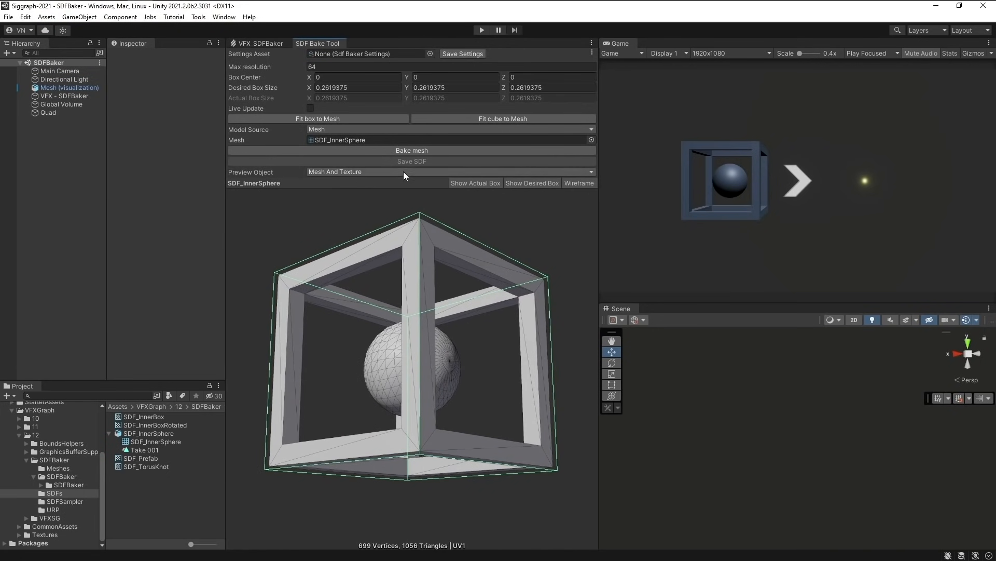
Bake the SDF_InnerSphere mesh and preview the resulting texture in Volume, Slice and SDF modes
left_click(407, 150)
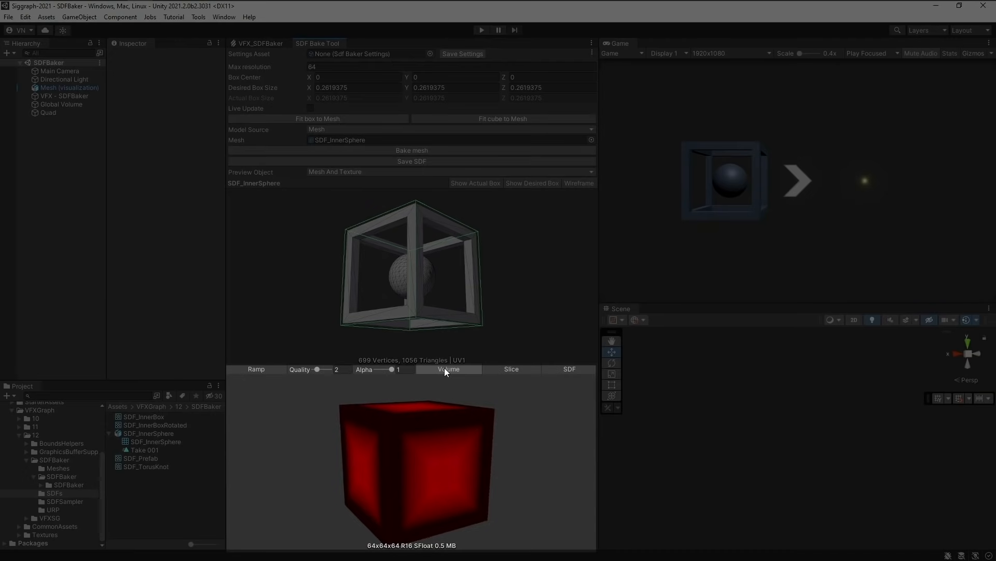
left_click_drag(446, 394, 469, 376)
left_click(505, 369)
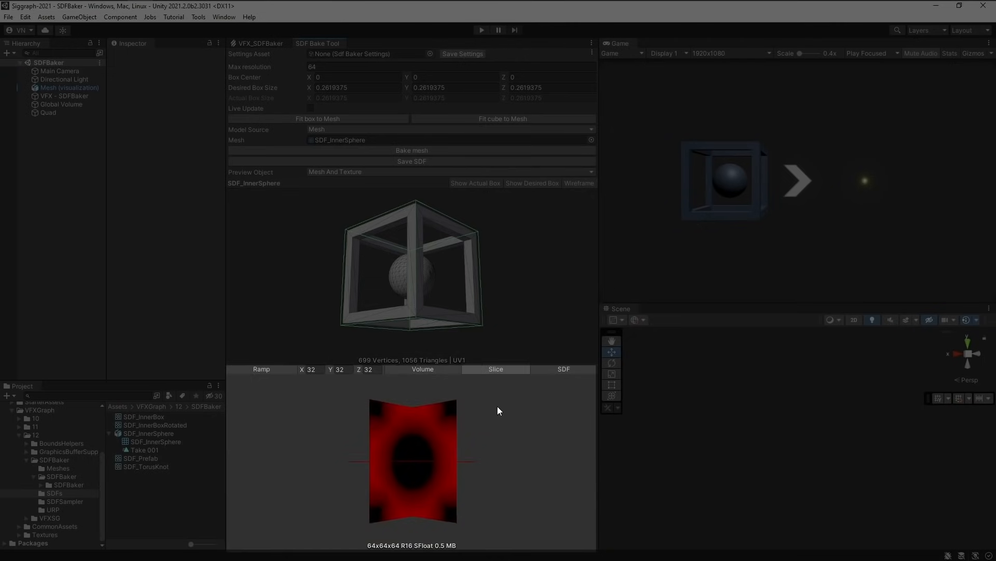
left_click(556, 368)
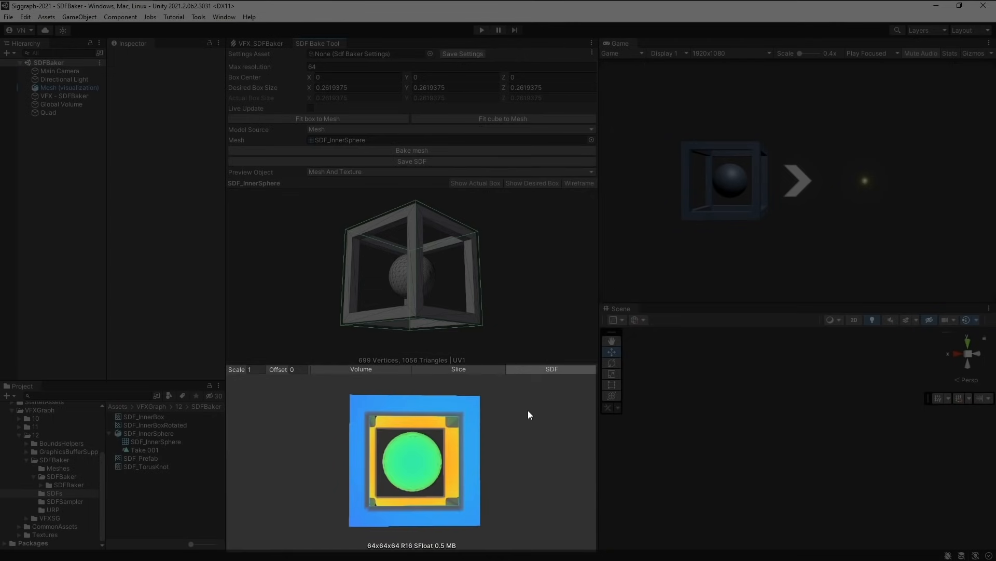
left_click_drag(527, 410, 490, 435)
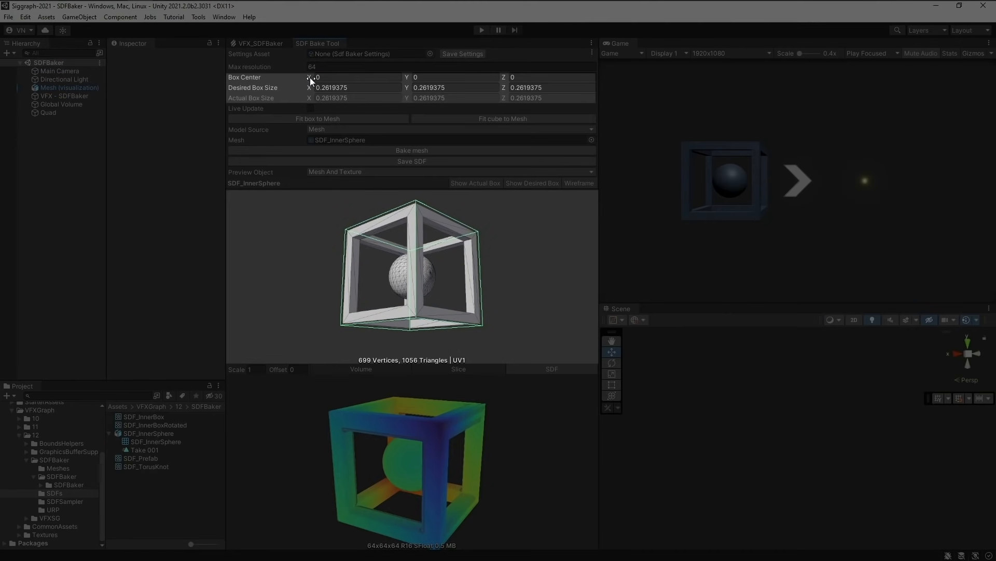
Reduce the bake box to a Desired Box Size X of 0.06 centred at X 0.13, and bake the mesh again
left_click(317, 76)
type("0.15")
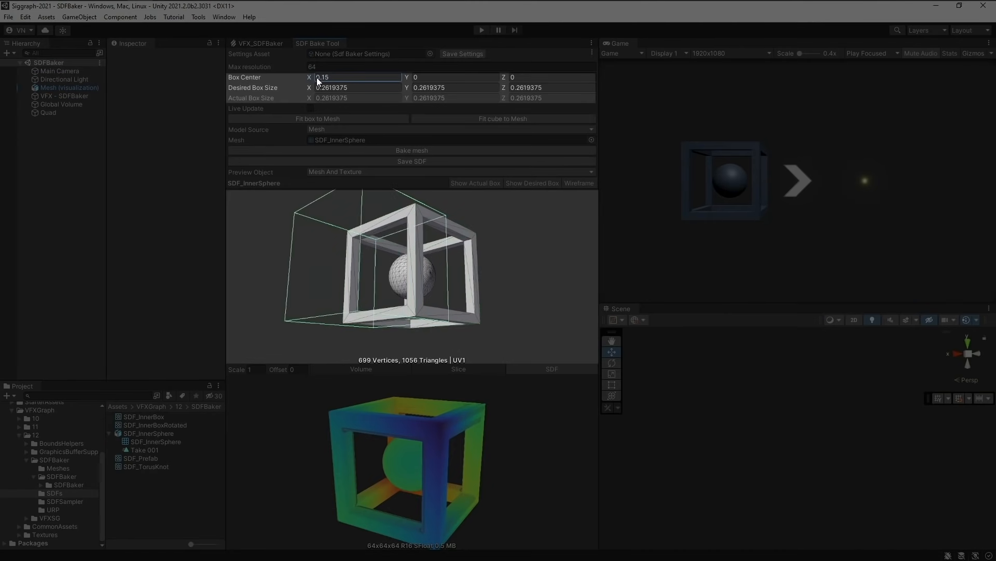
key("BackSpace")
type("4")
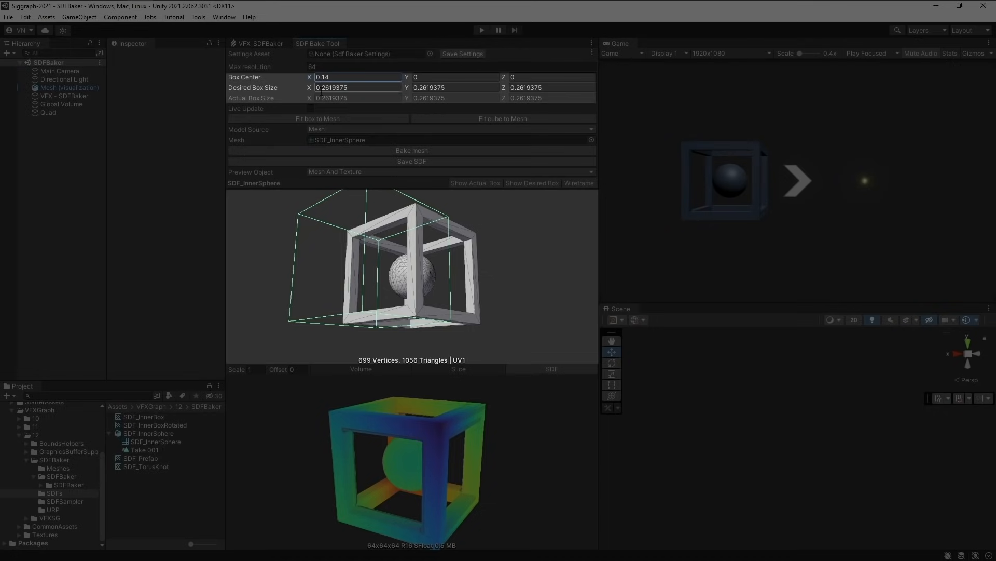
left_click_drag(309, 88, 310, 90)
left_click_drag(450, 216, 422, 247)
left_click(309, 76)
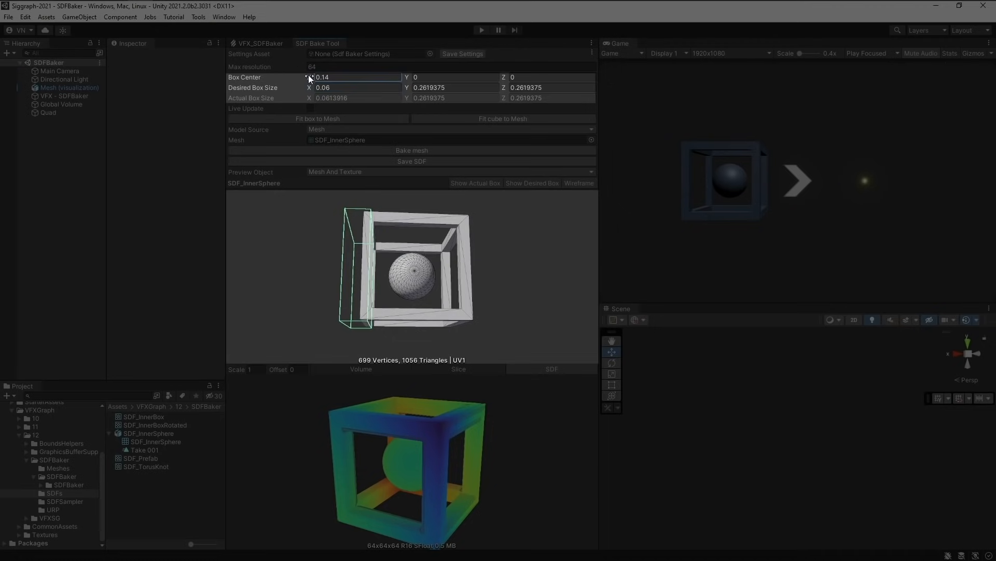
left_click_drag(310, 75, 312, 75)
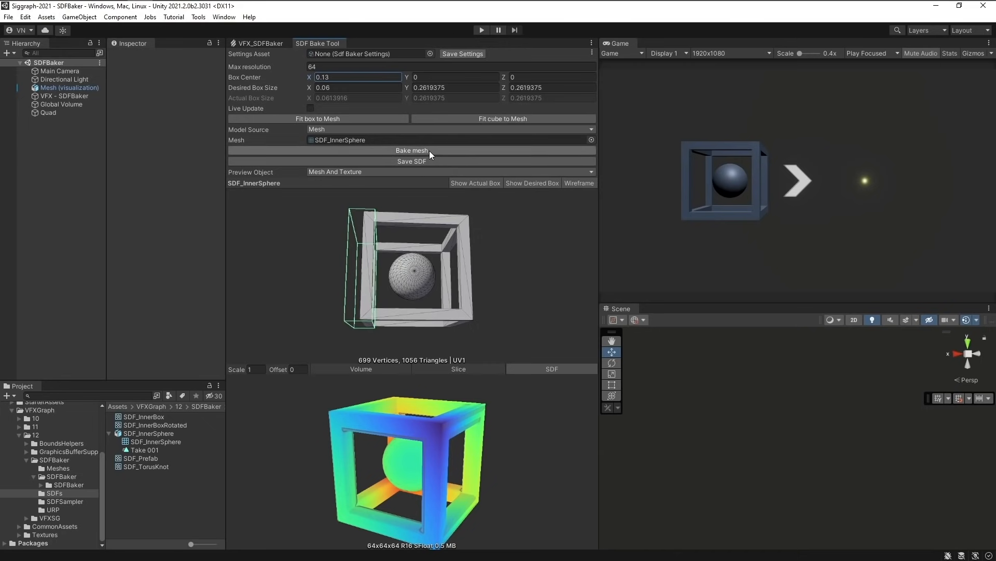
left_click(429, 150)
left_click_drag(410, 420, 480, 409)
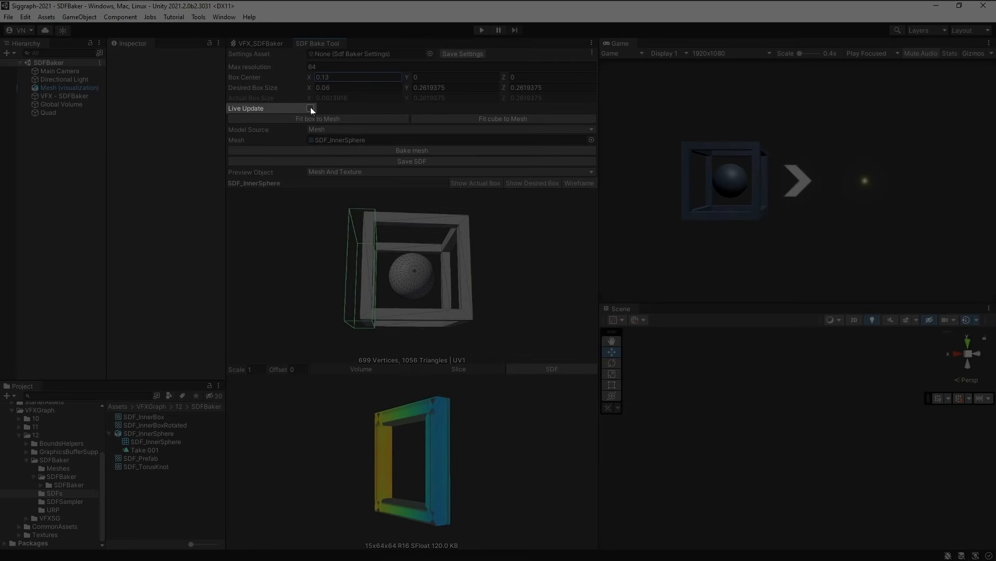
With Live Update enabled, try a Desired Box Size X of 0.28, and fit the box back to the mesh
left_click(311, 108)
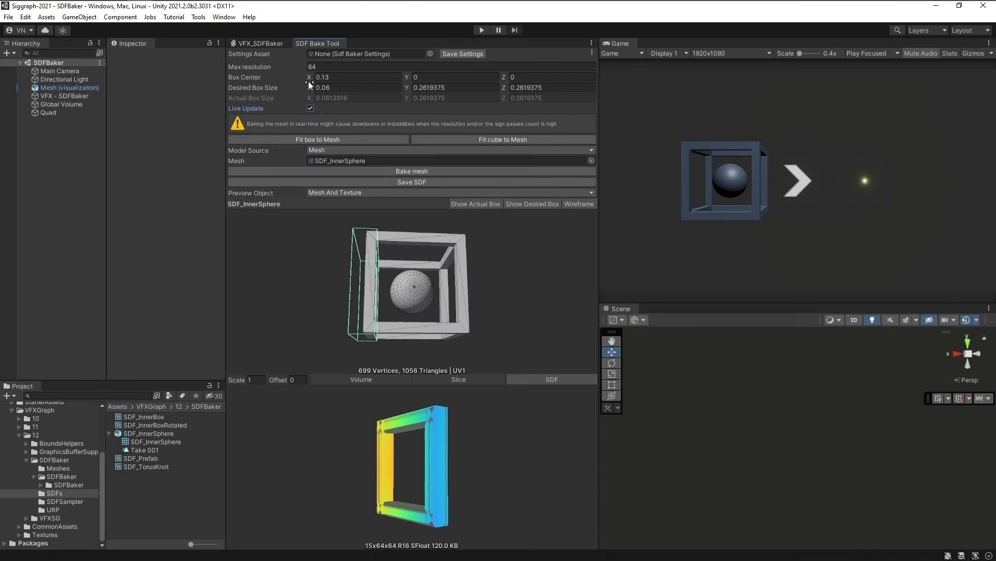
left_click_drag(310, 87, 314, 91)
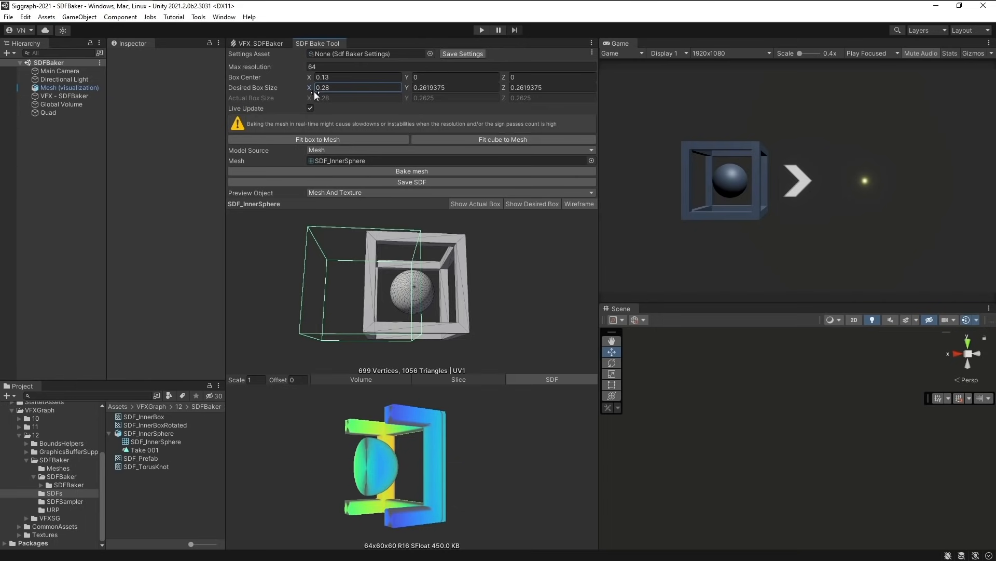
left_click(320, 138)
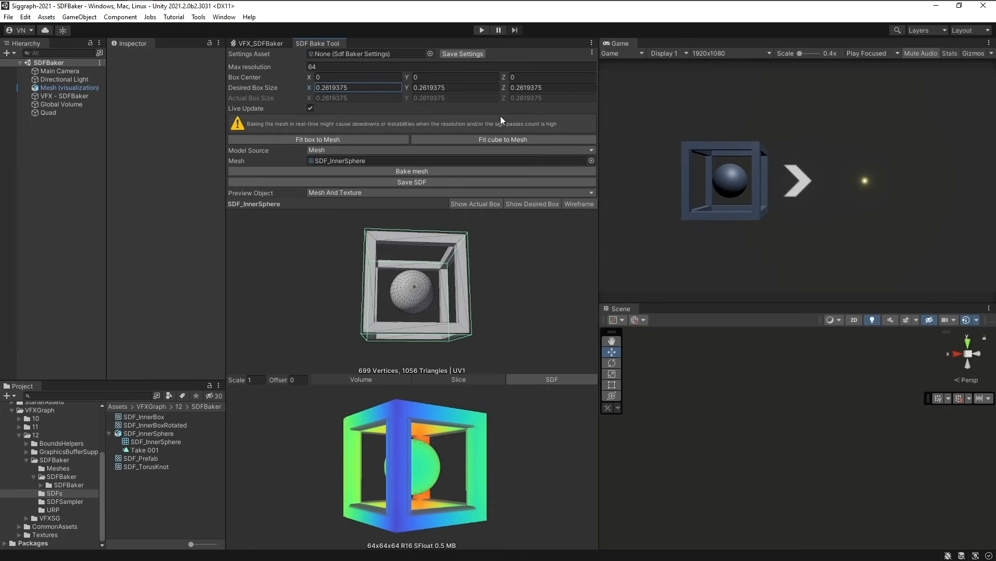
Show the additional baking properties and try an In/Out Threshold of 0.931 with a Surface Offset of -0.057
left_click(592, 52)
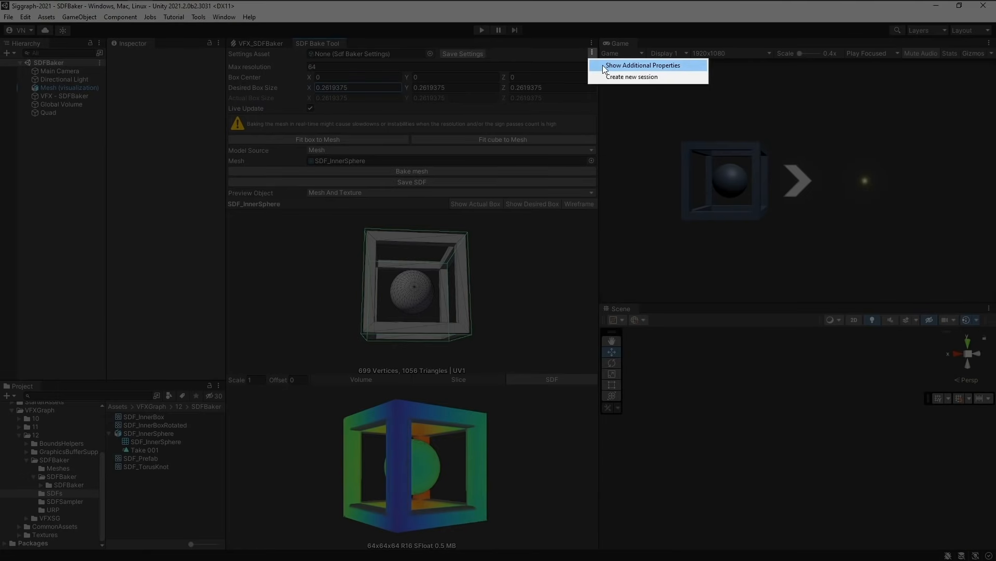
left_click(644, 65)
mouse_move(435, 158)
left_mouse_down()
mouse_move(322, 156)
mouse_move(548, 160)
mouse_move(424, 170)
left_mouse_up()
left_click_drag(312, 178, 331, 181)
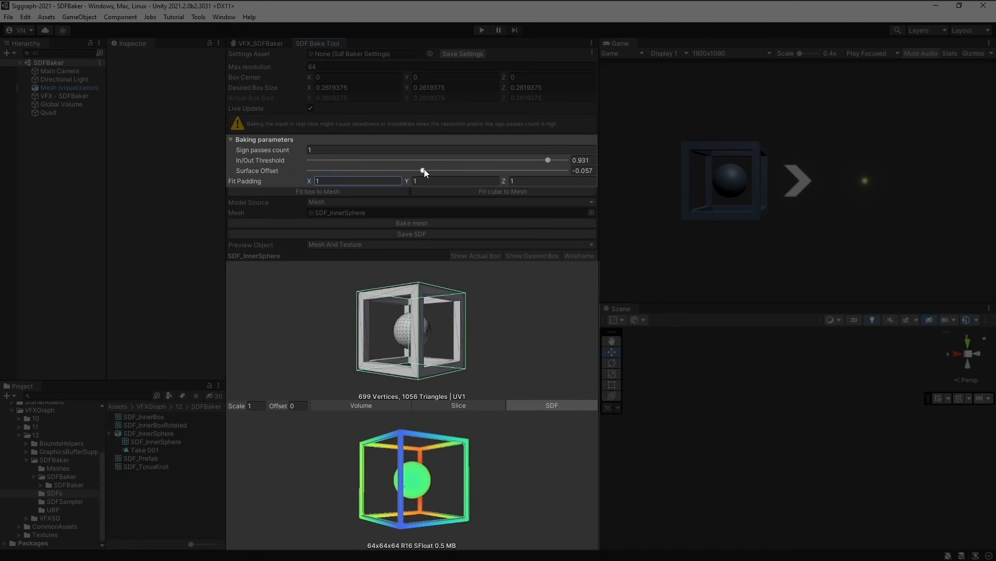
Set the Surface Offset to 0 and the In/Out Threshold to 0.5 in the baking parameters
left_click(582, 171)
type("0")
left_click(583, 160)
key("BackSpace")
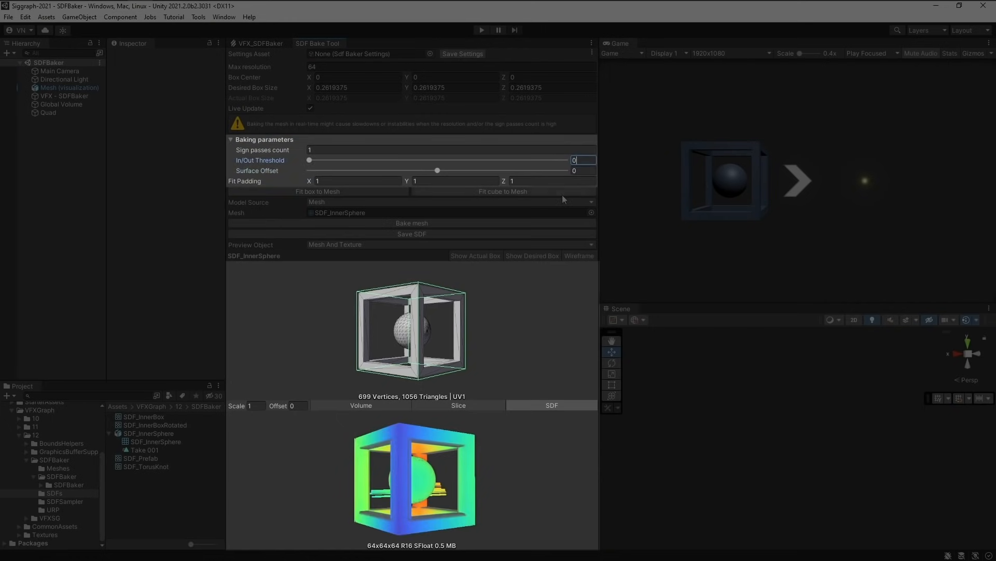
type("1")
mouse_move(479, 438)
left_mouse_down()
mouse_move(480, 478)
mouse_move(462, 453)
mouse_move(479, 450)
left_mouse_up()
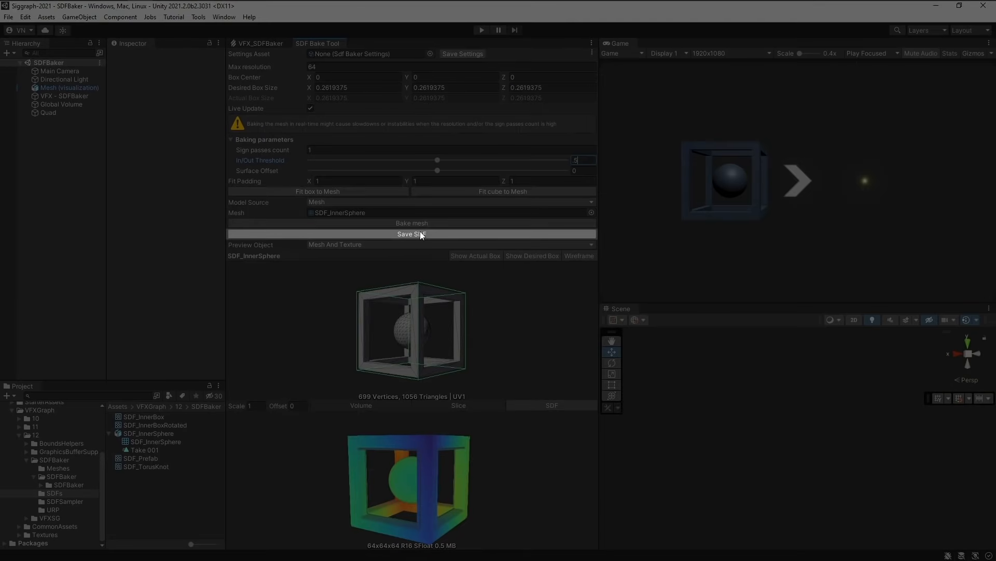
Save the baked field as SDF.asset in the Assets folder and the bake settings as SDF Settings
left_click(420, 233)
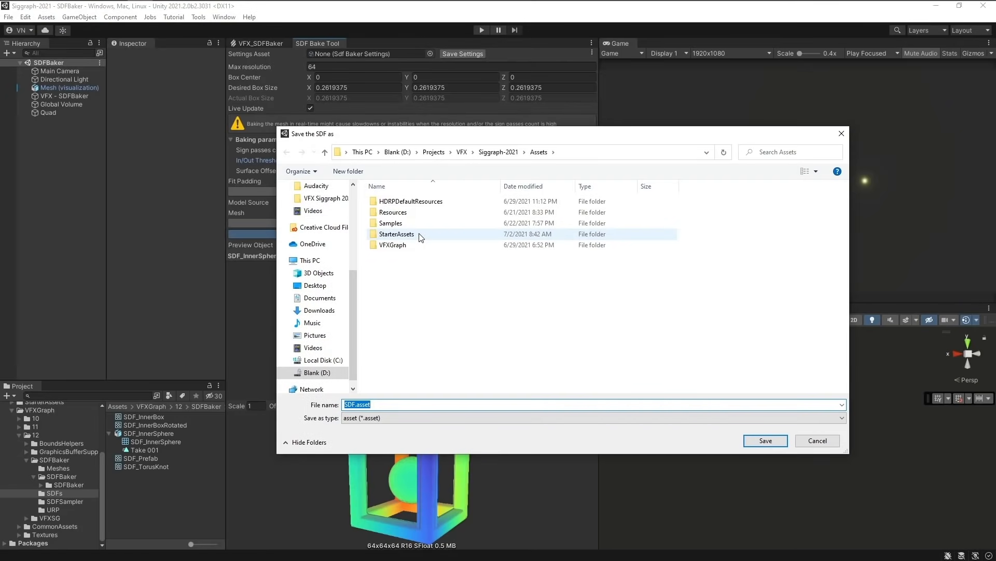
key("Return")
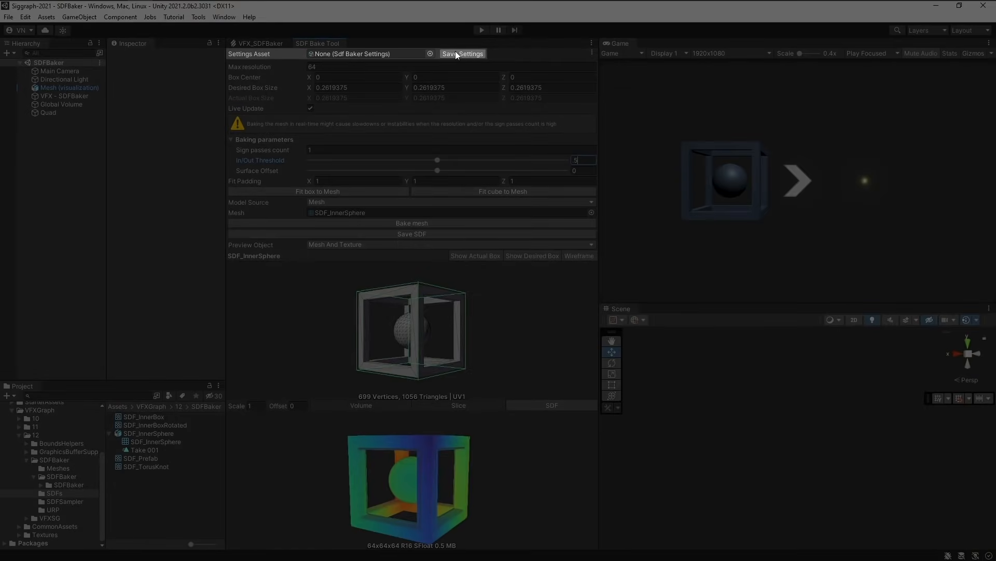
left_click(461, 53)
key("Return")
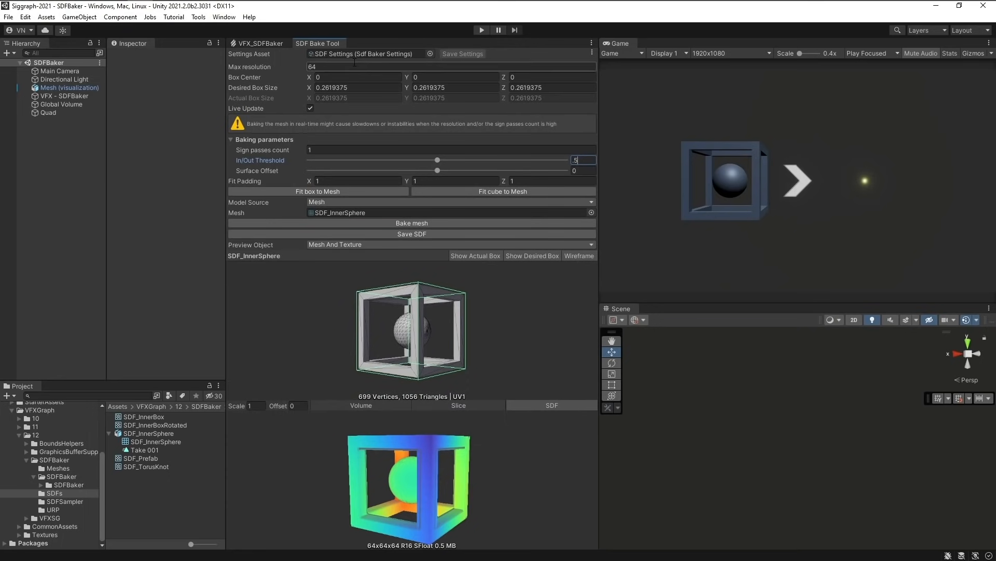
Add a Position (Signed Distance Field) block above Set Lifetime Random in the VFX_SDFBaker graph's Initialize Particle context
left_click(265, 43)
left_click(359, 254)
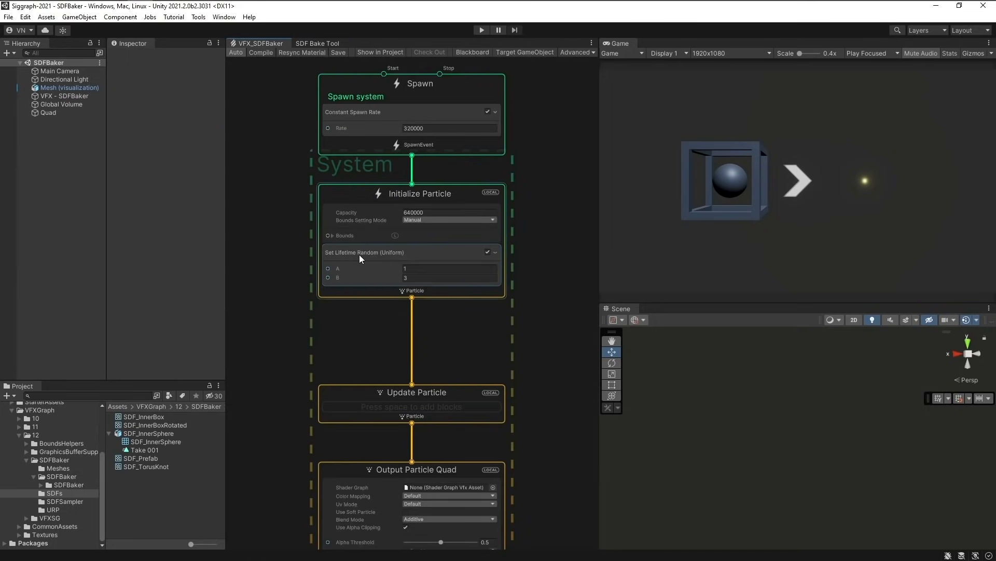
key("space")
type("pos signed")
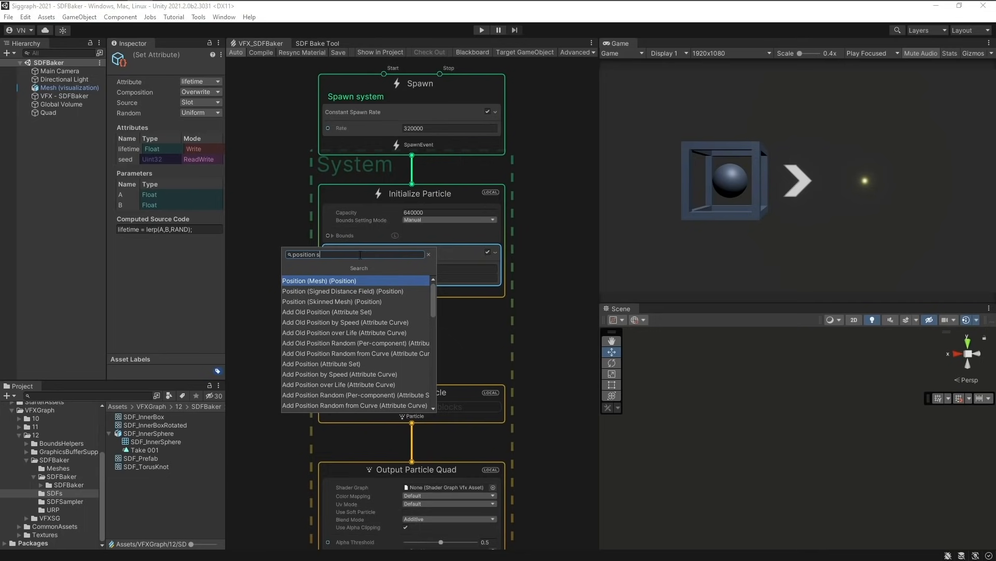
key("Return")
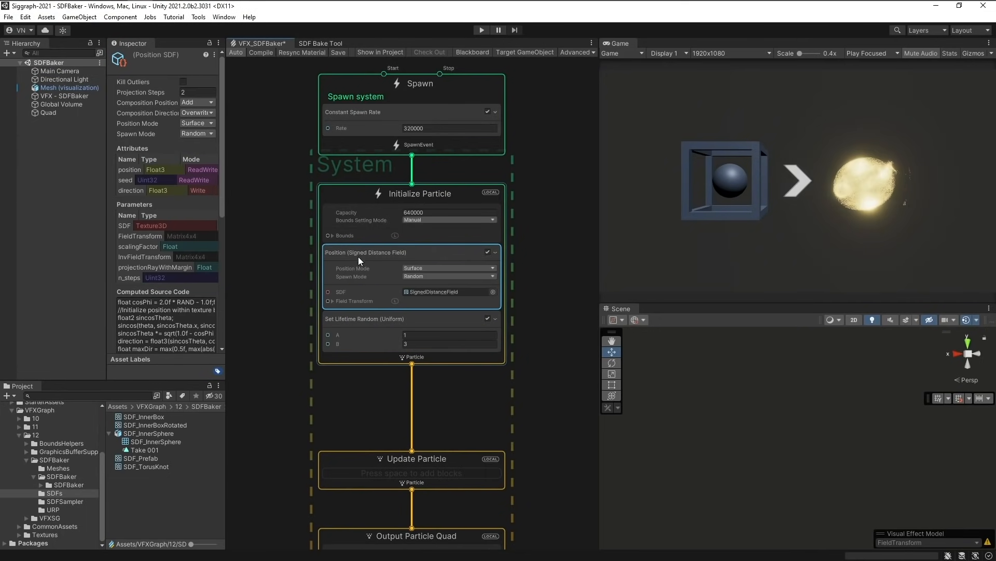
Assign the saved SDF asset from the Assets folder to the Position block's SDF input
scroll(40, 442, "up", 5)
left_click(79, 446)
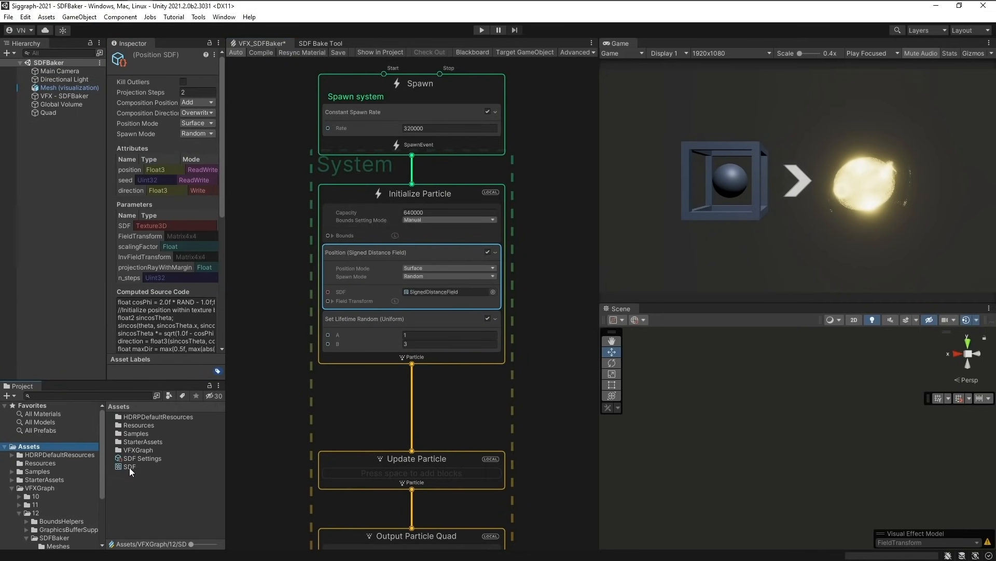
left_click_drag(129, 467, 426, 293)
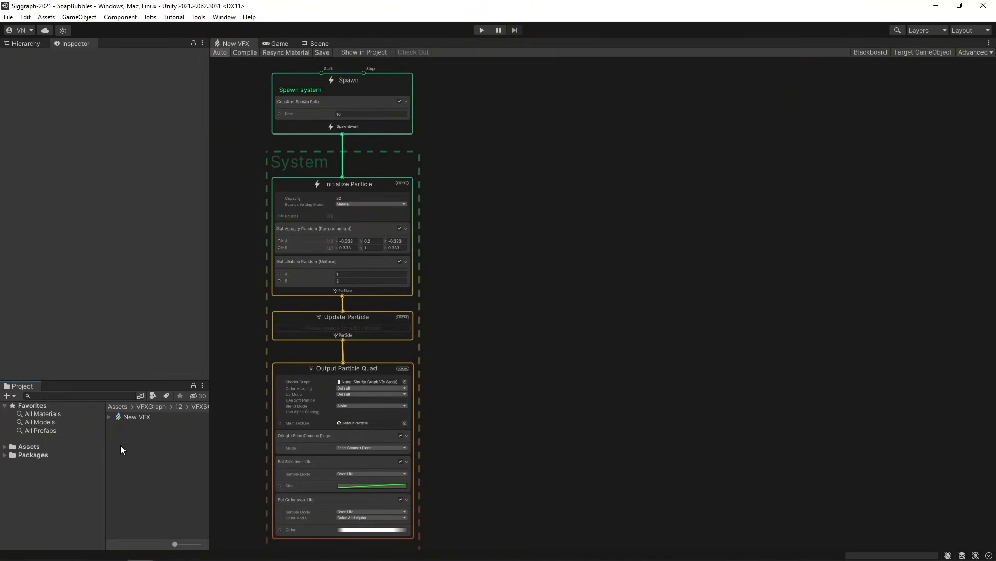
Create an HDRP Lit Shader Graph asset named New Shader Graph in the folder containing New VFX
right_click(121, 444)
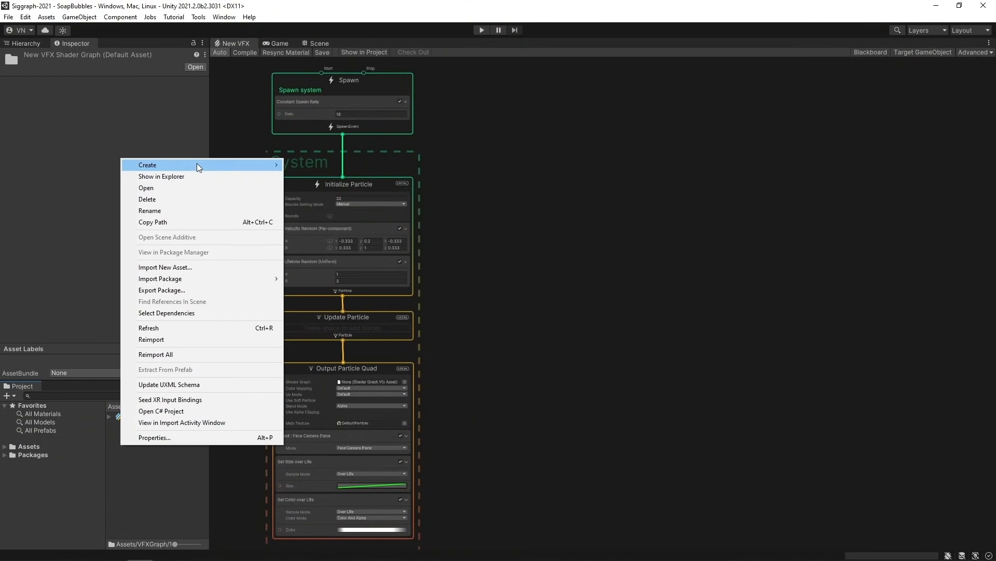
mouse_move(197, 164)
mouse_move(360, 45)
mouse_move(478, 45)
left_click(529, 45)
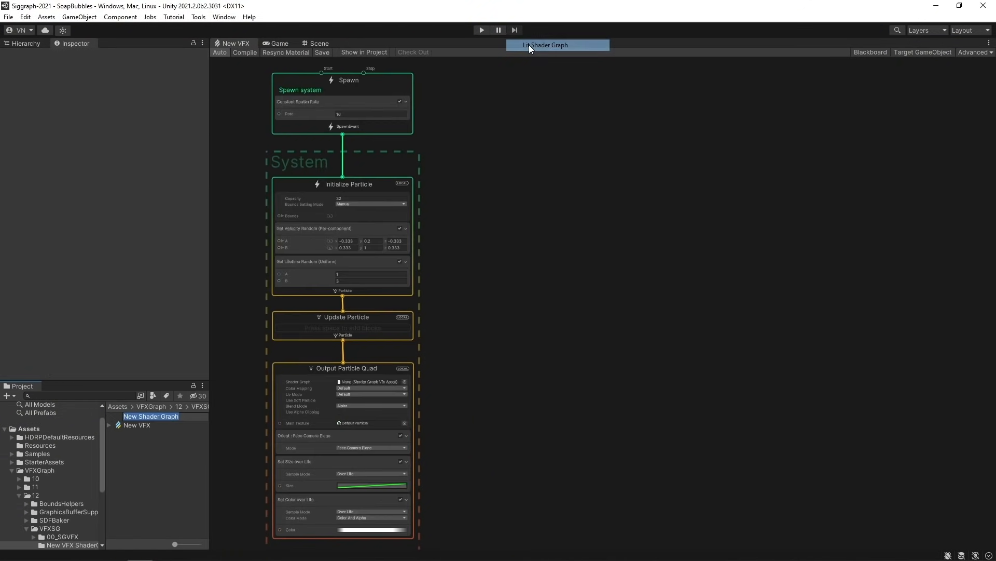
key("Return")
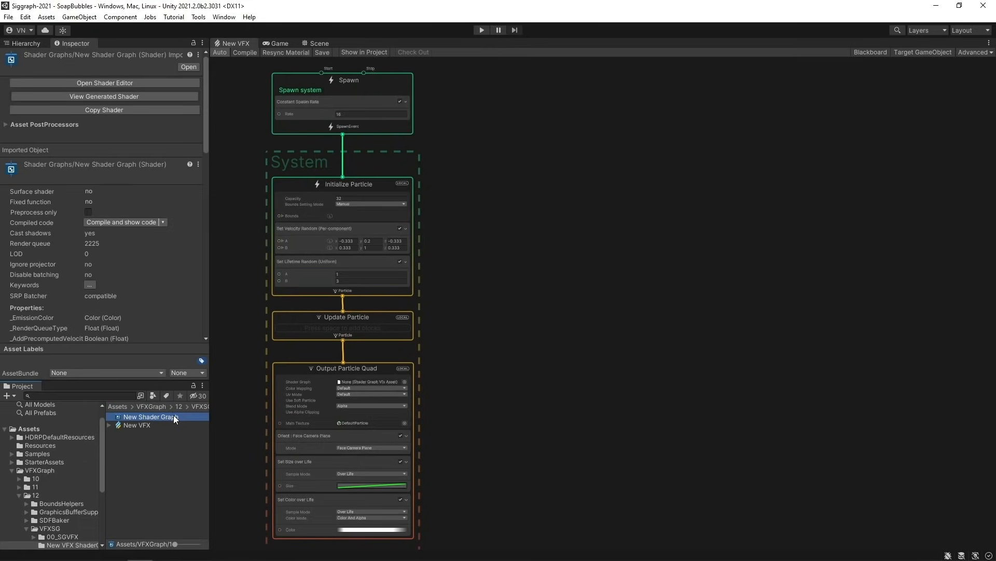
Open New Shader Graph for editing and dock its window beside the New VFX graph
double_click(150, 417)
left_click_drag(374, 43, 496, 285)
middle_click_drag(733, 310, 602, 243)
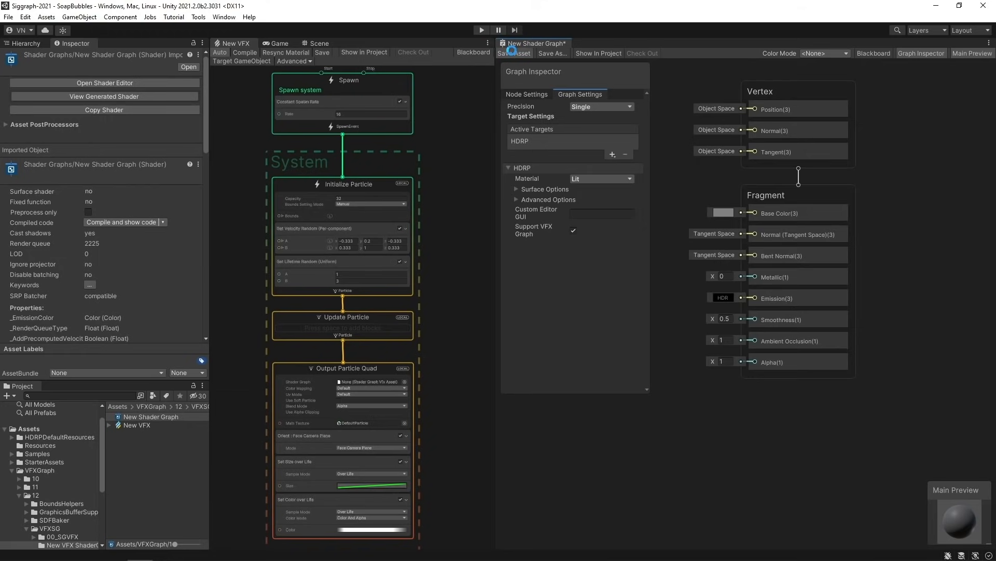
Save the shader graph with Support VFX Graph enabled and assign it to the Output Particle Quad's Shader Graph slot
left_click(511, 51)
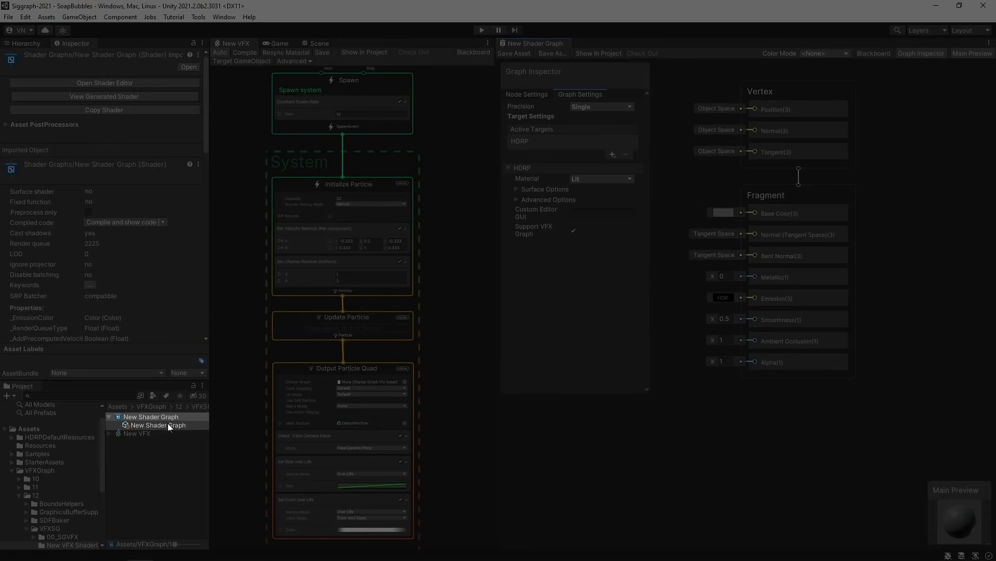
left_click_drag(167, 422, 357, 382)
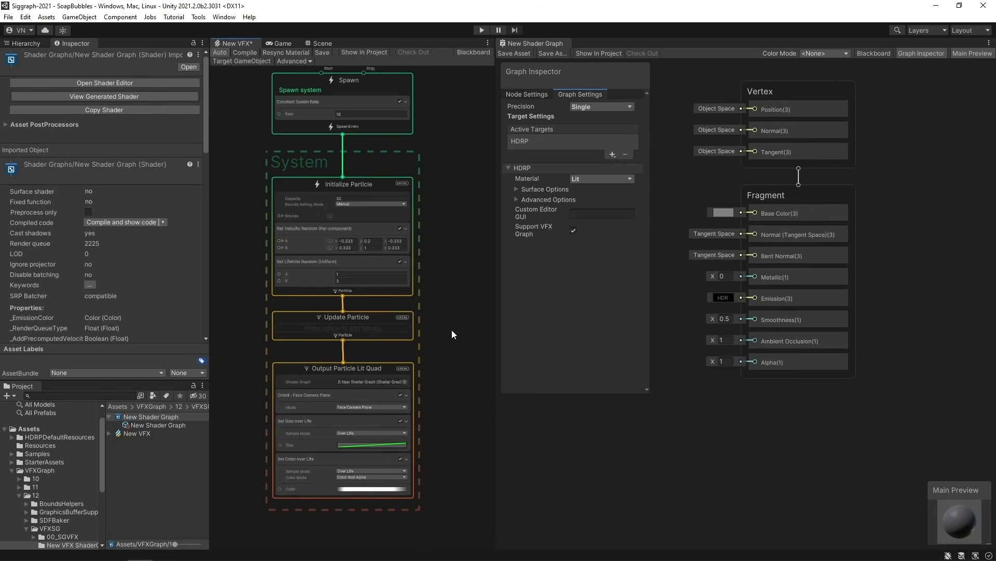
Expand the shader graph's Surface Options and review the available Material and Material Type choices
left_click(516, 189)
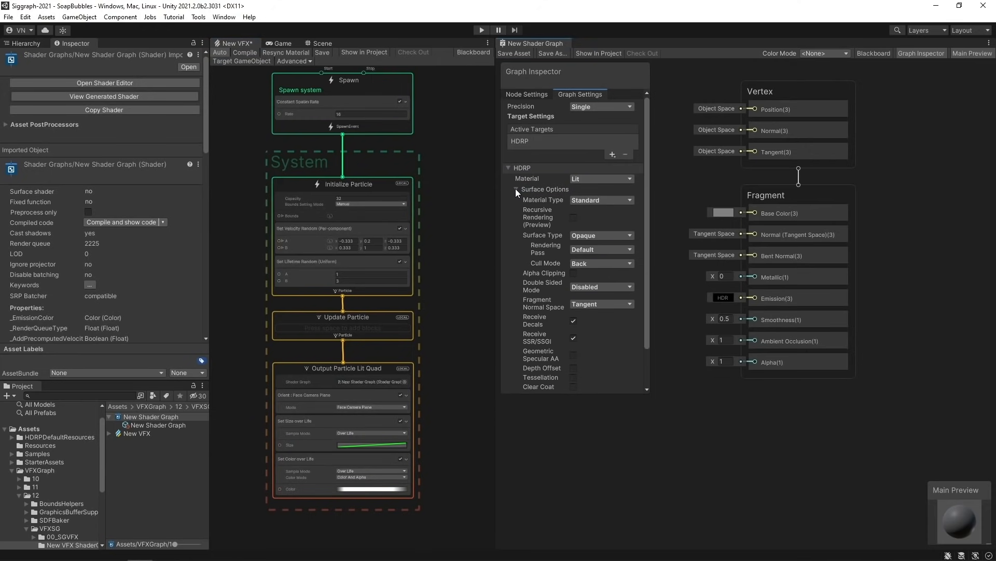
left_click(613, 178)
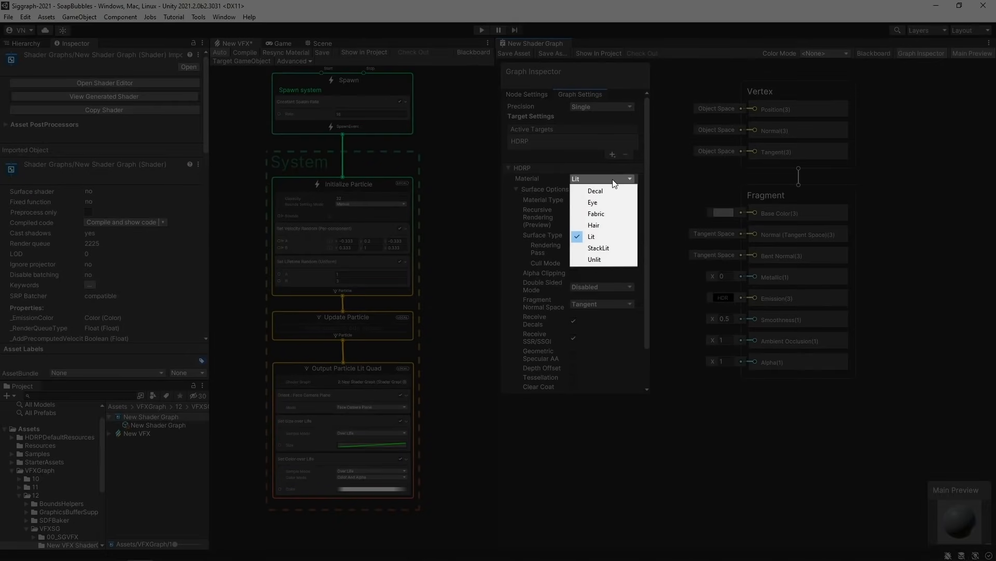
left_click(601, 201)
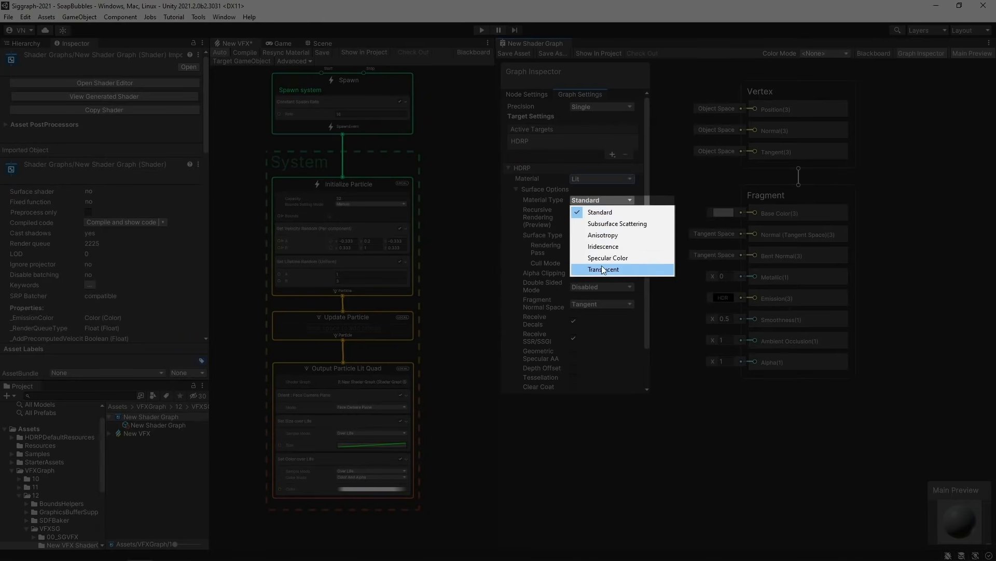
left_click(603, 210)
Set the shader graph's Material to Fabric with the Silk Material Type and save the asset
left_click(601, 178)
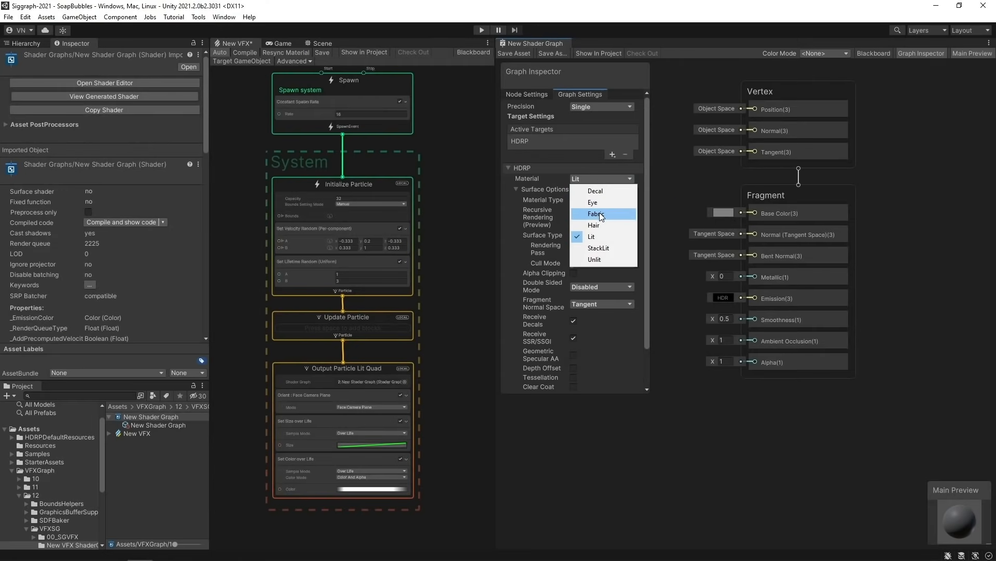
left_click(599, 213)
left_click(602, 200)
left_click(599, 222)
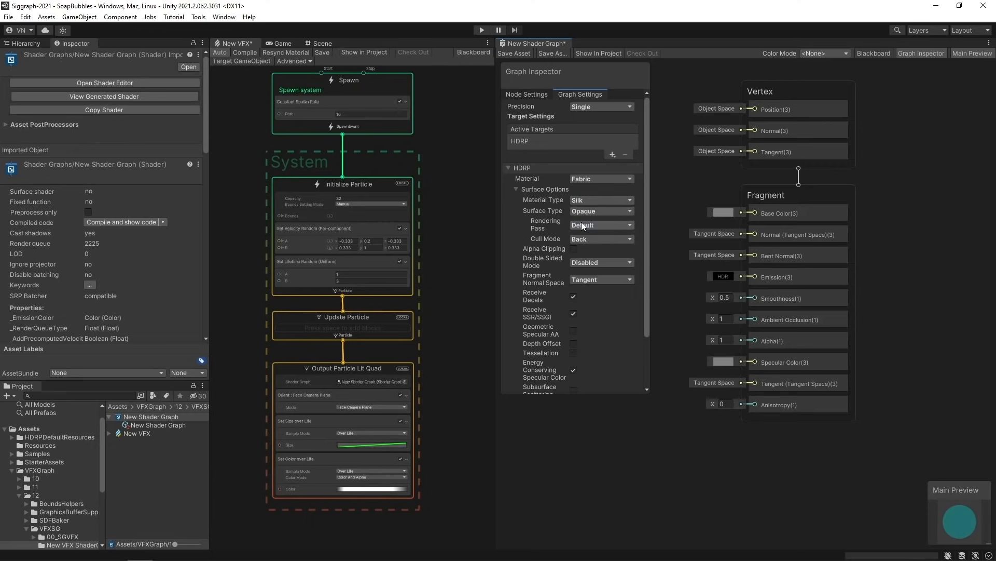
left_click(509, 54)
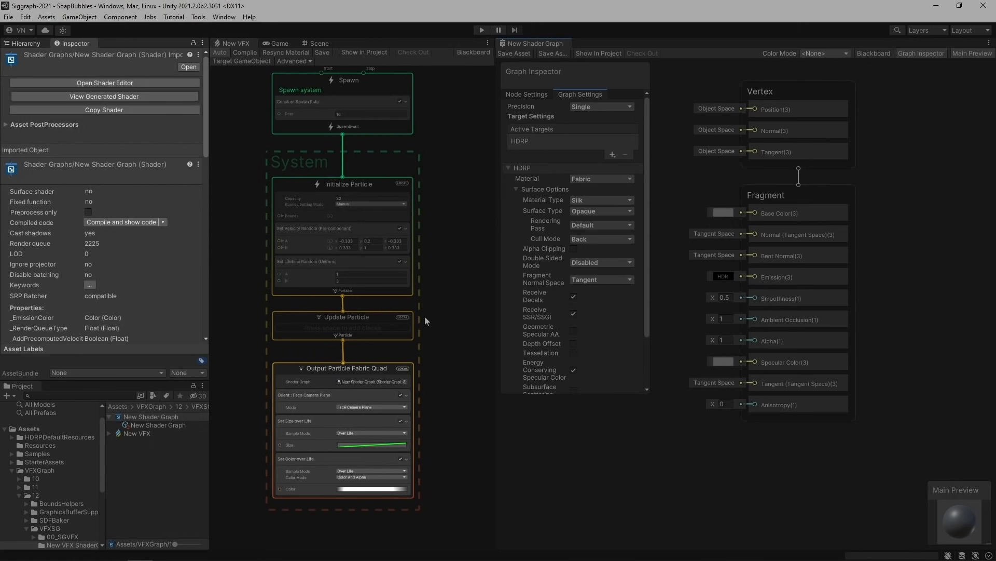
Set the Output Particle Fabric Quad's Surface Type to Opaque and enable Double-Sided and Cast Shadows
left_click(380, 367)
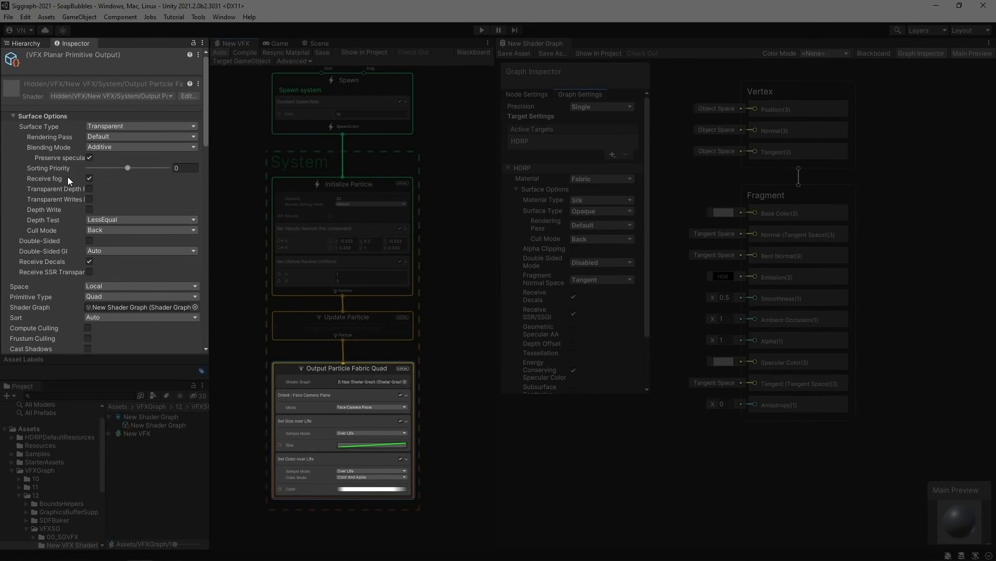
left_click(103, 126)
left_click(107, 136)
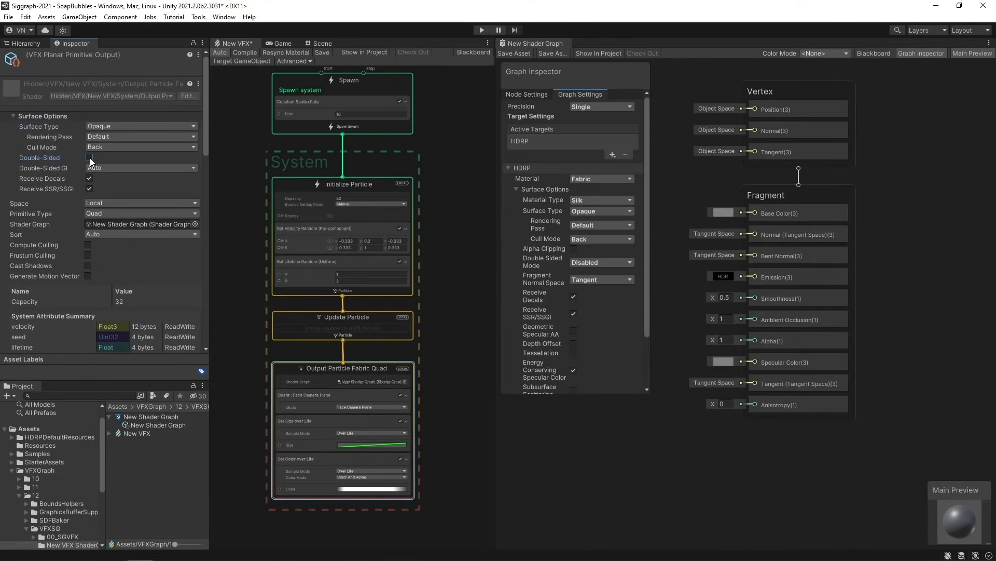
left_click(89, 158)
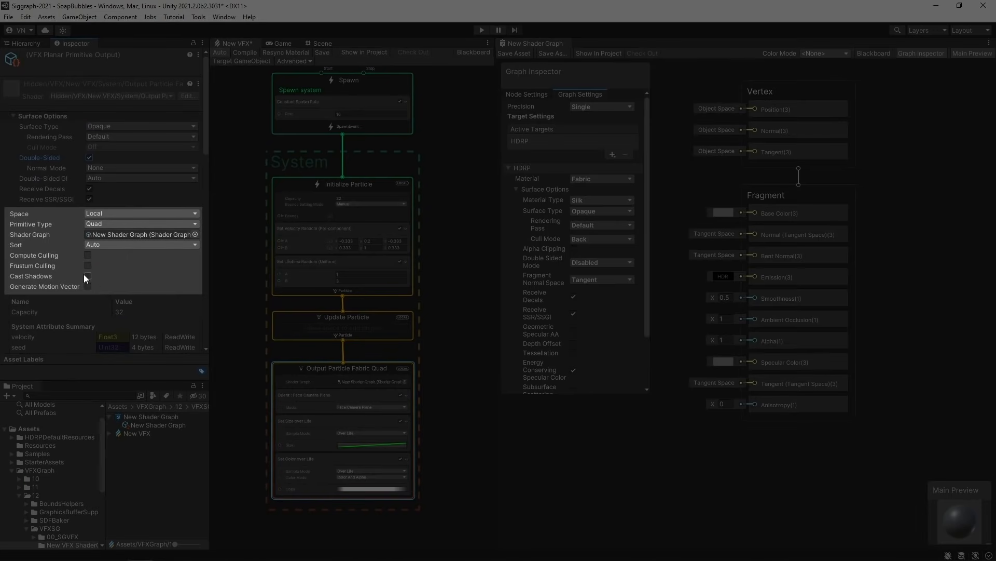
left_click(88, 275)
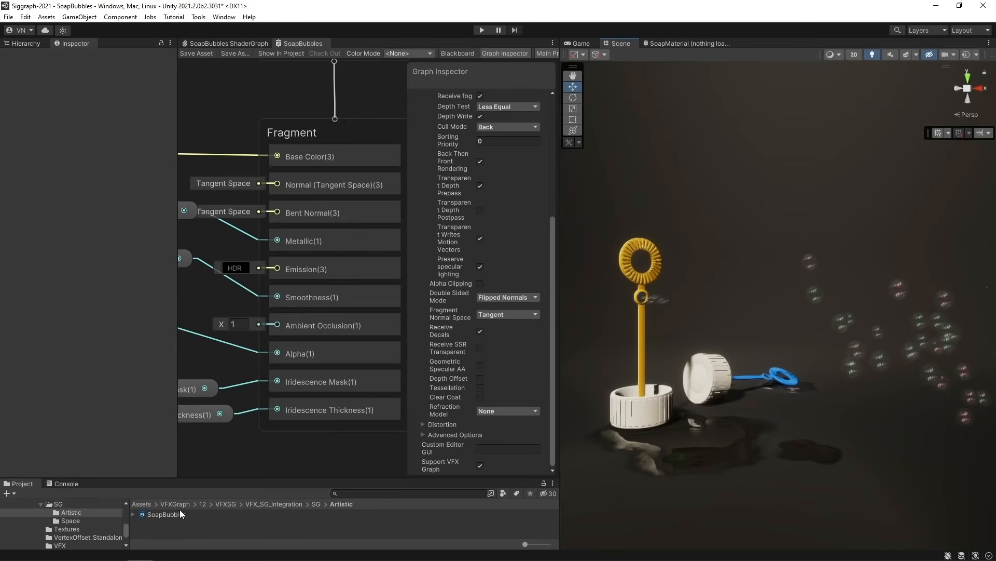
Create a material from the SoapBubbles shader graph in the Artistic folder
left_click(179, 512)
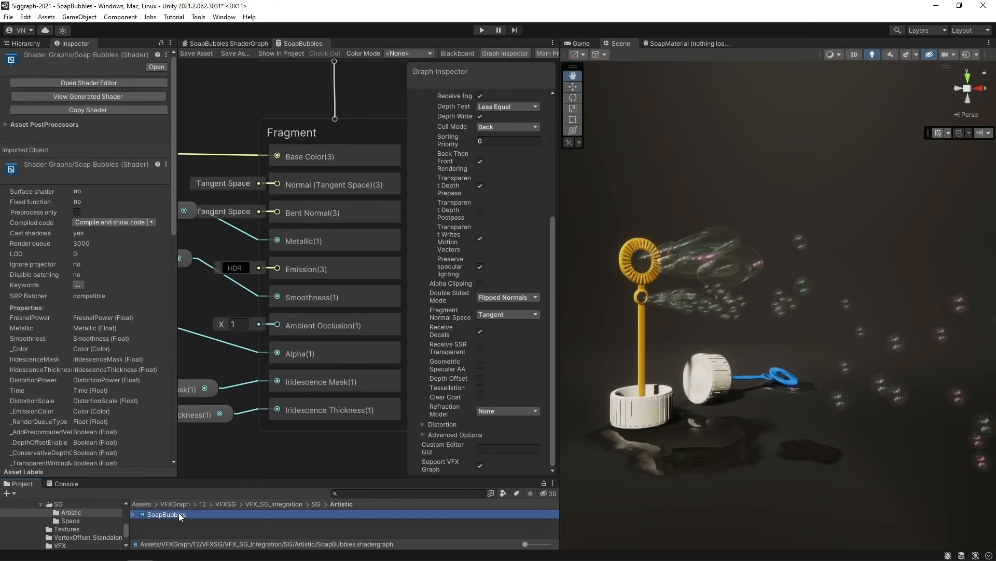
right_click(177, 508)
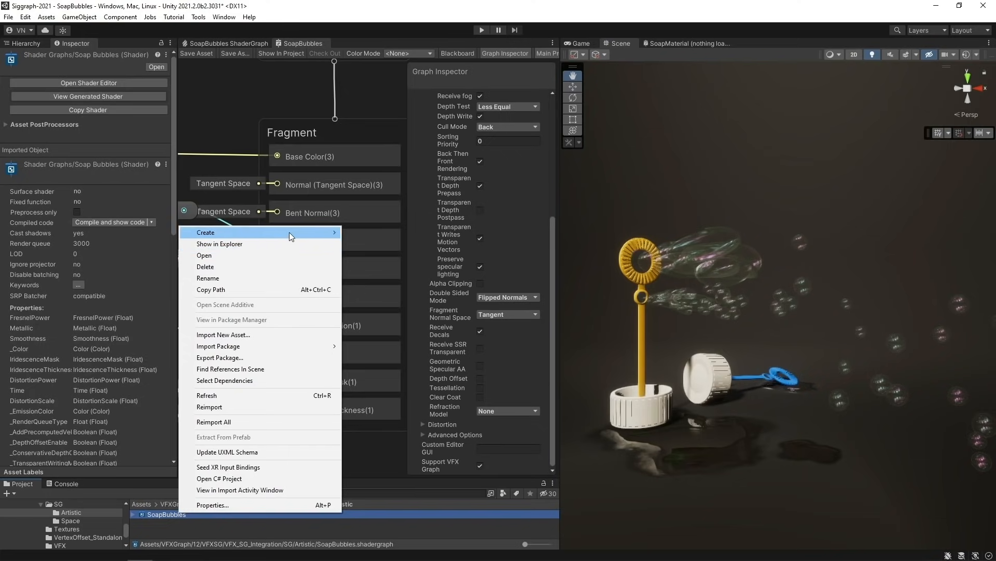
mouse_move(290, 231)
left_click(388, 253)
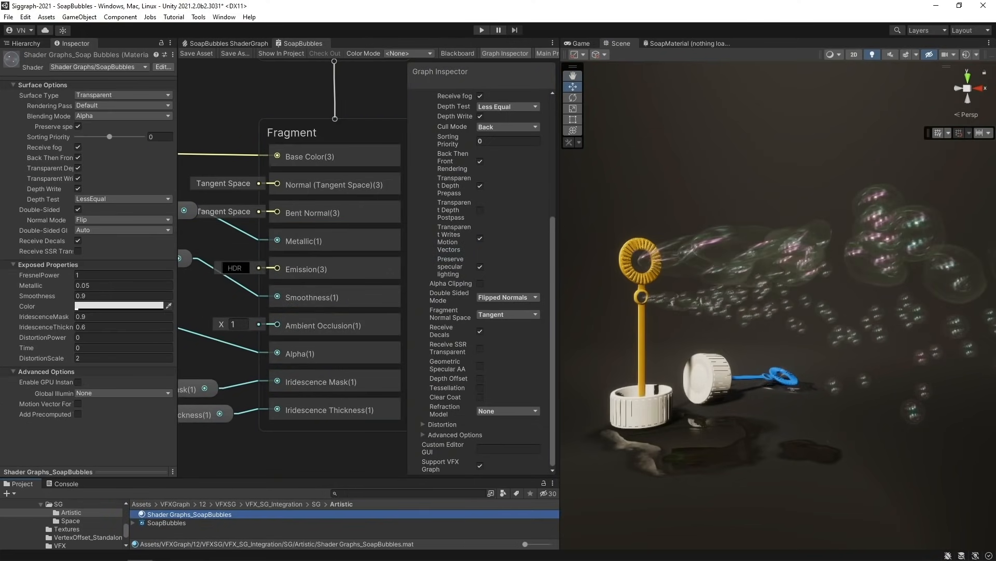
Apply the Shader Graphs_SoapBubbles material to the sphere in the scene
left_click(804, 290)
key("f")
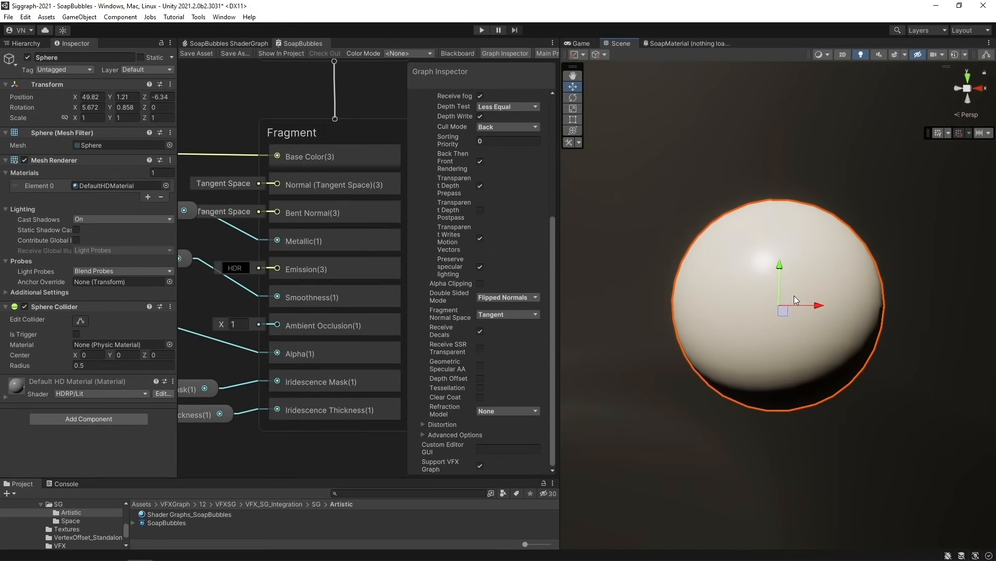
left_click_drag(794, 294, 637, 318, "alt")
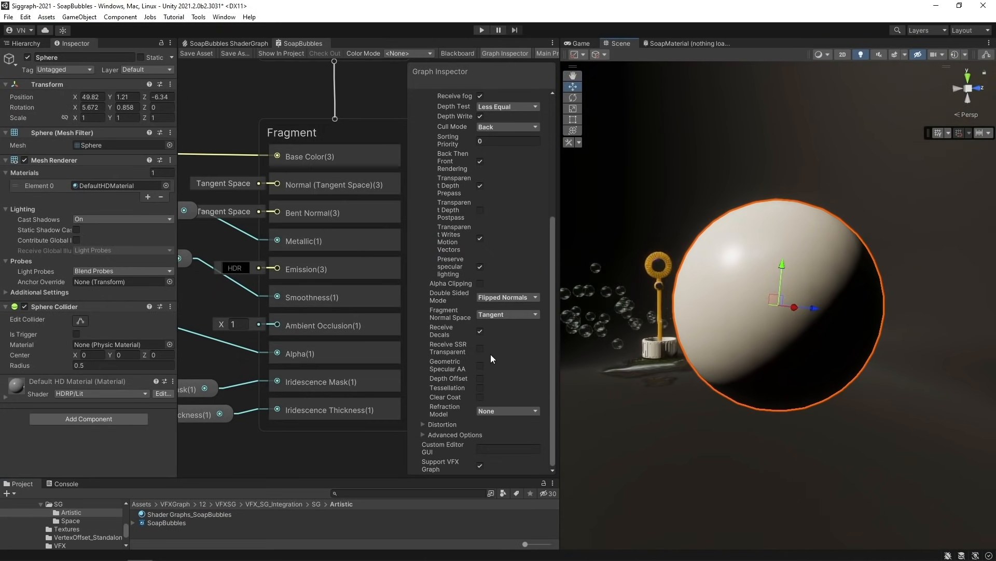
left_click(211, 515)
left_click_drag(211, 515, 831, 428)
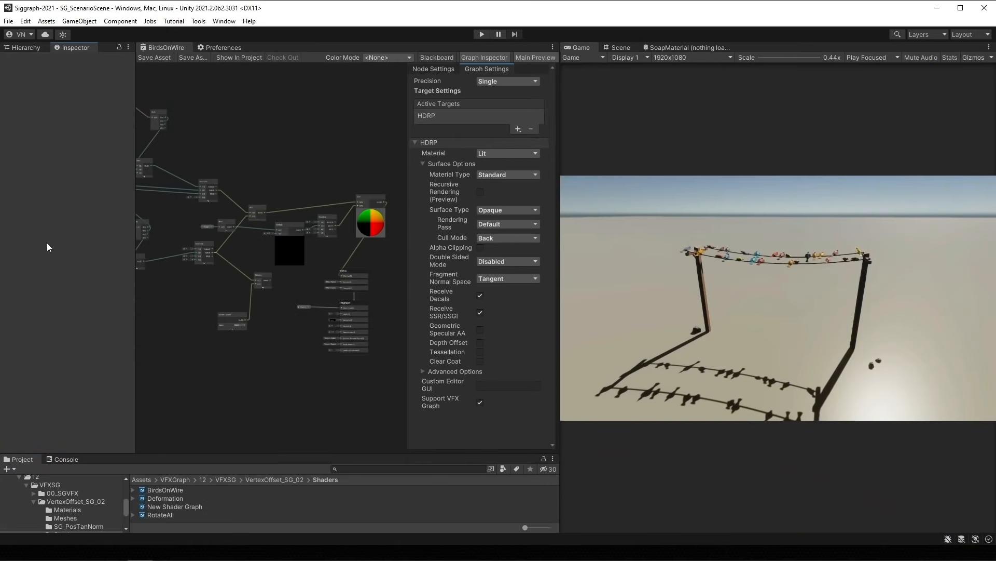
Open the Visual Effects preferences and check the Improved Shader Graph Generation option
left_click(25, 21)
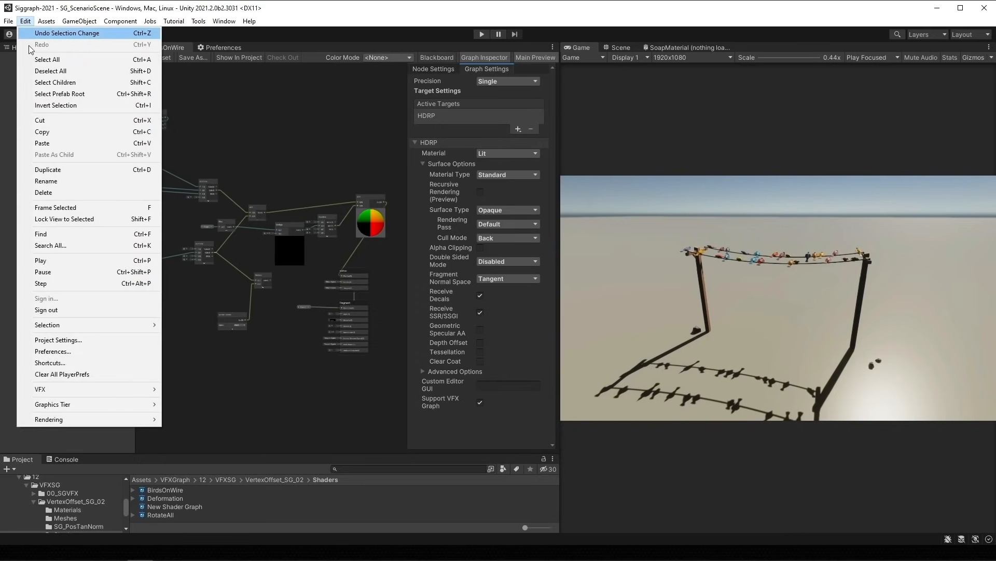
left_click(69, 352)
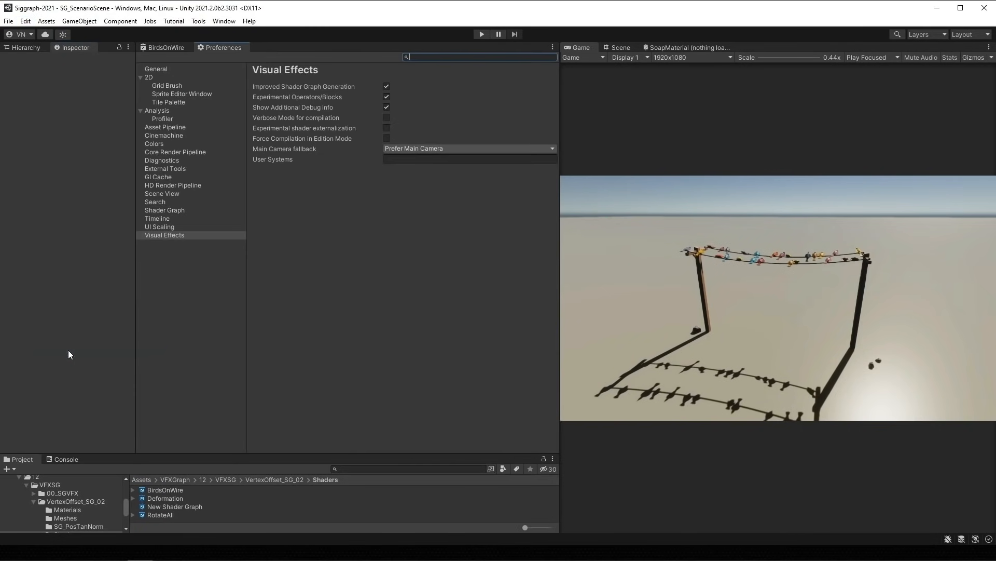
left_click(280, 85)
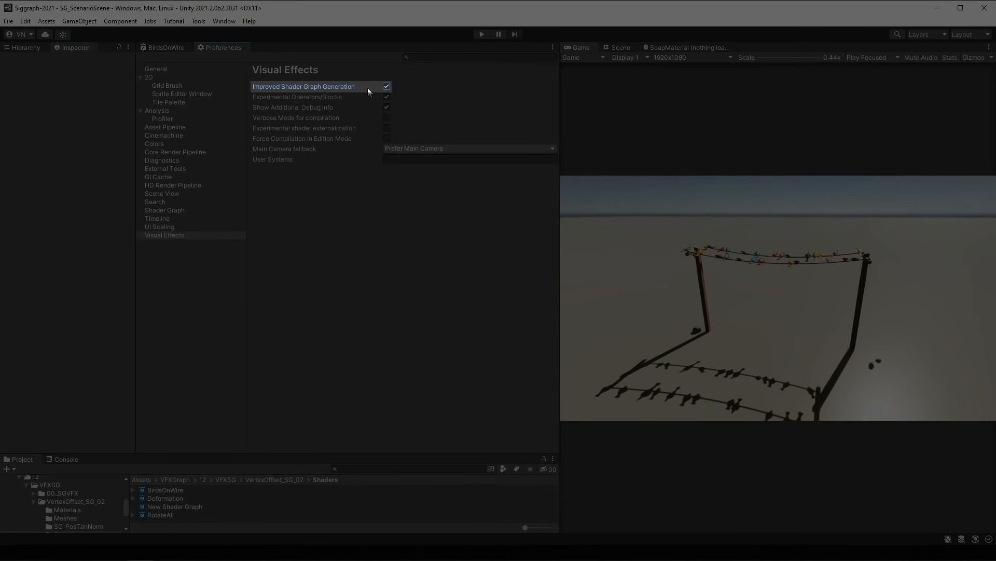